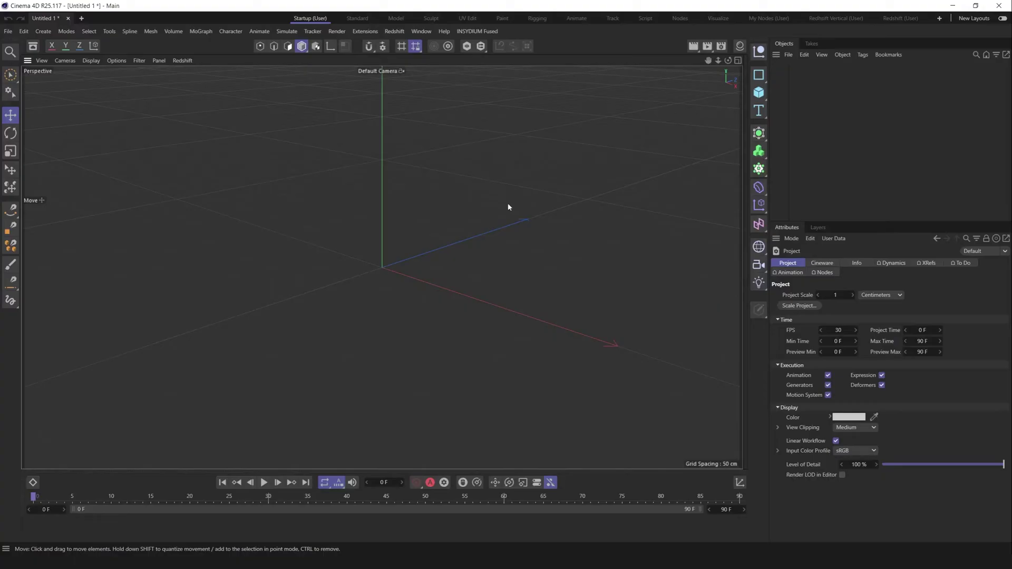
# Add a particle emitter and orbit the view to face it head-on.
pyautogui.click(288, 32)
pyautogui.moveTo(301, 72)
pyautogui.click(364, 73)
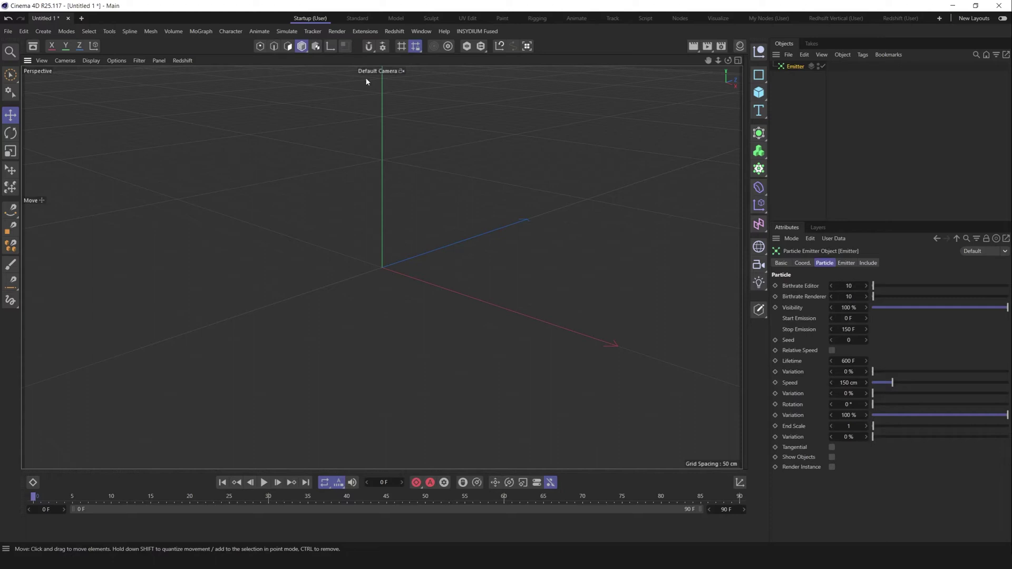
pyautogui.keyDown('alt'); pyautogui.moveTo(445, 289); pyautogui.dragTo(210, 257); pyautogui.keyUp('alt')
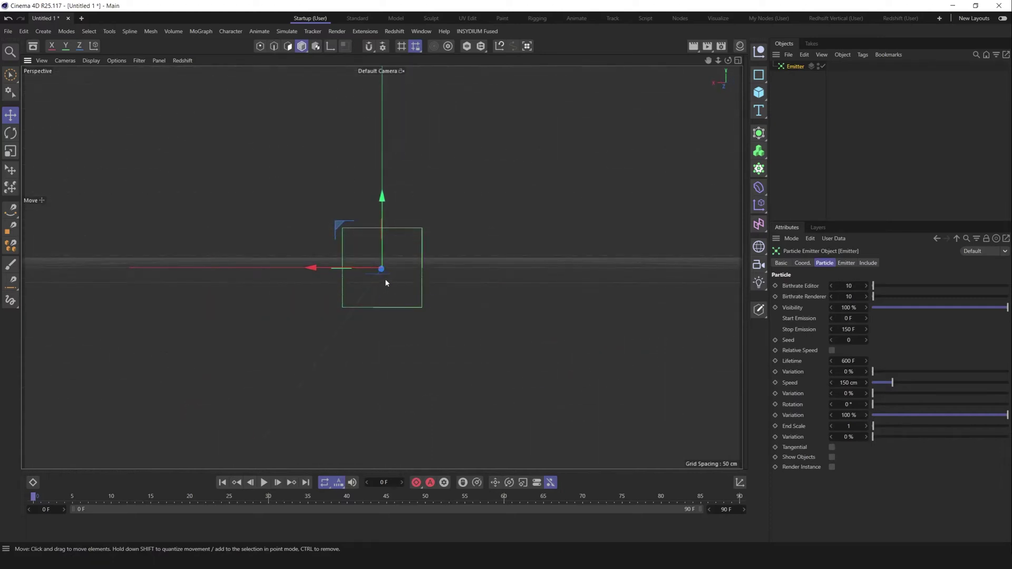
pyautogui.scroll(3, 401, 274)
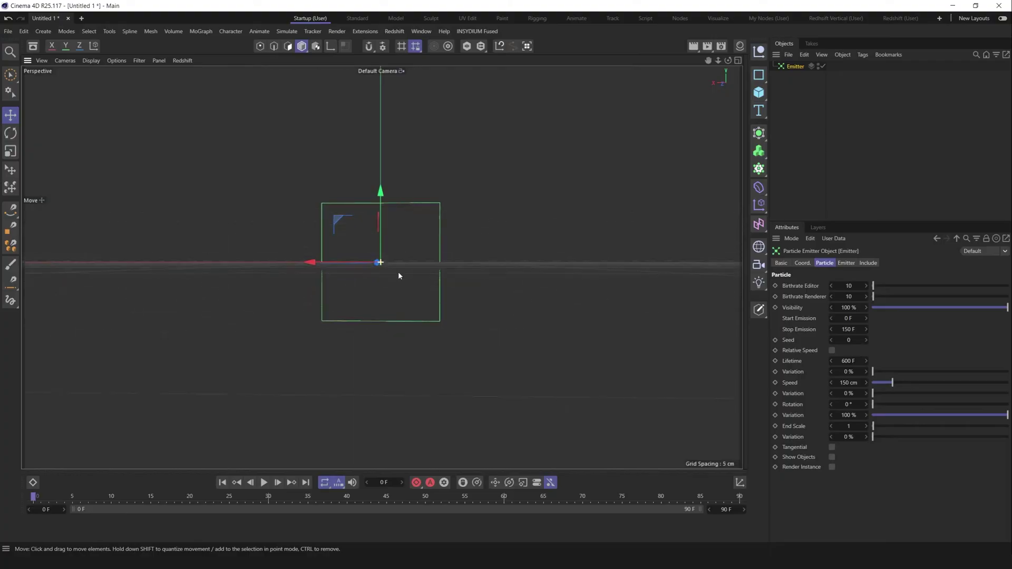
# Set the render output Width and Height to 1200 pixels.
pyautogui.click(721, 47)
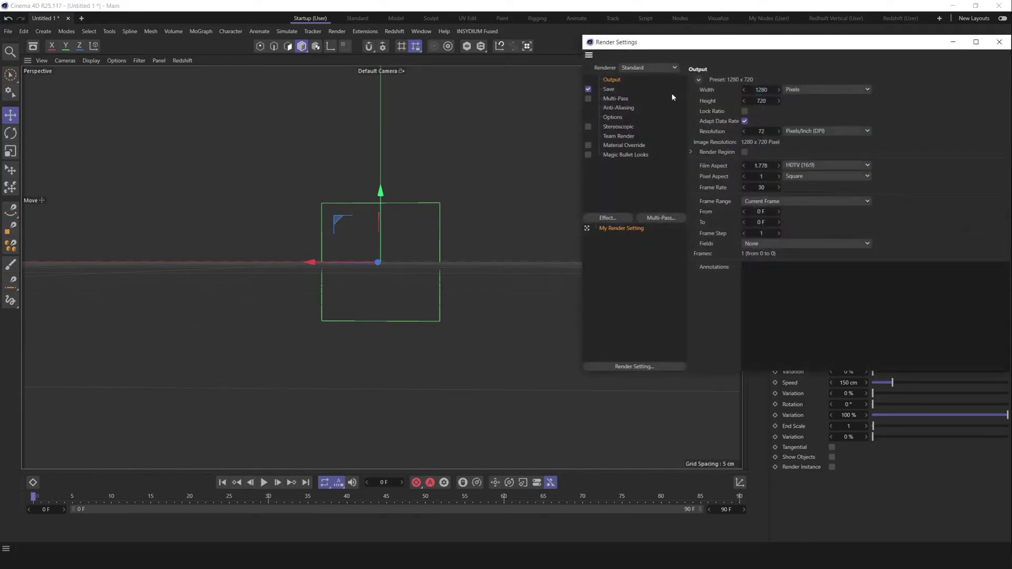
pyautogui.click(759, 90)
pyautogui.write('1200')
pyautogui.press('Tab')
pyautogui.press('BackSpace')
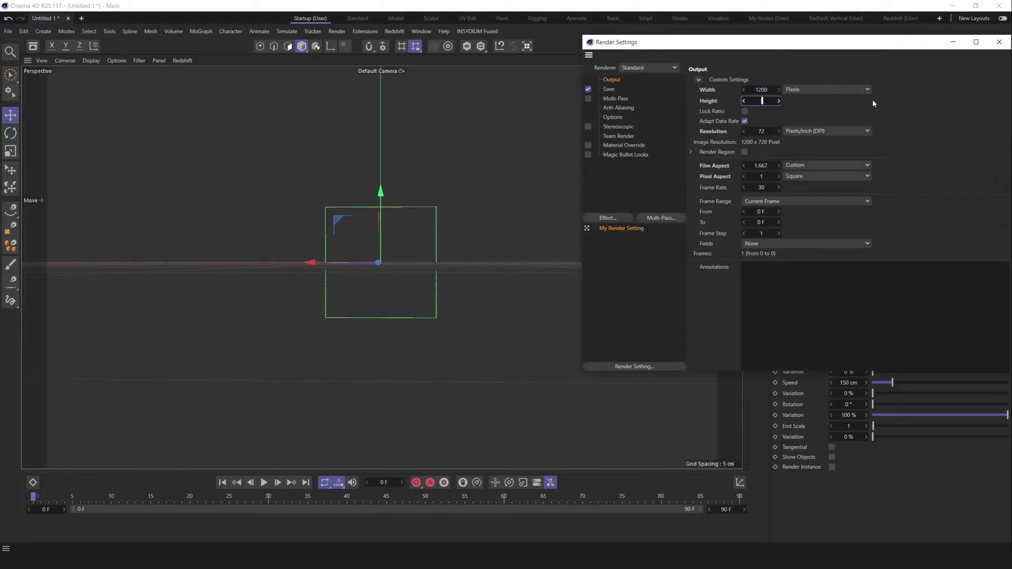
pyautogui.write('1200')
pyautogui.press('Return')
# Add a camera, view through it, and set its heading to -180° and pitch 0°.
pyautogui.click(999, 42)
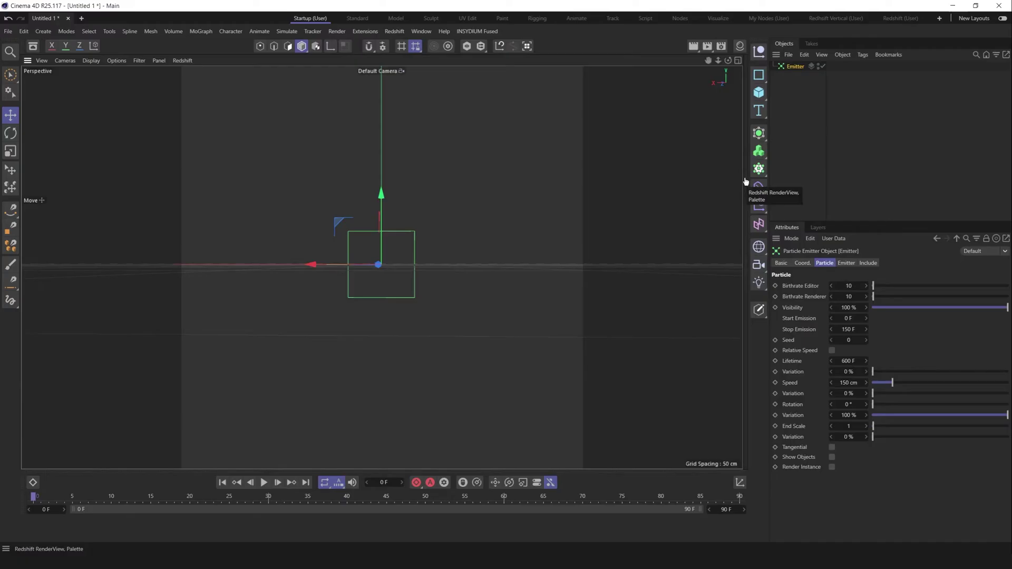
pyautogui.click(759, 264)
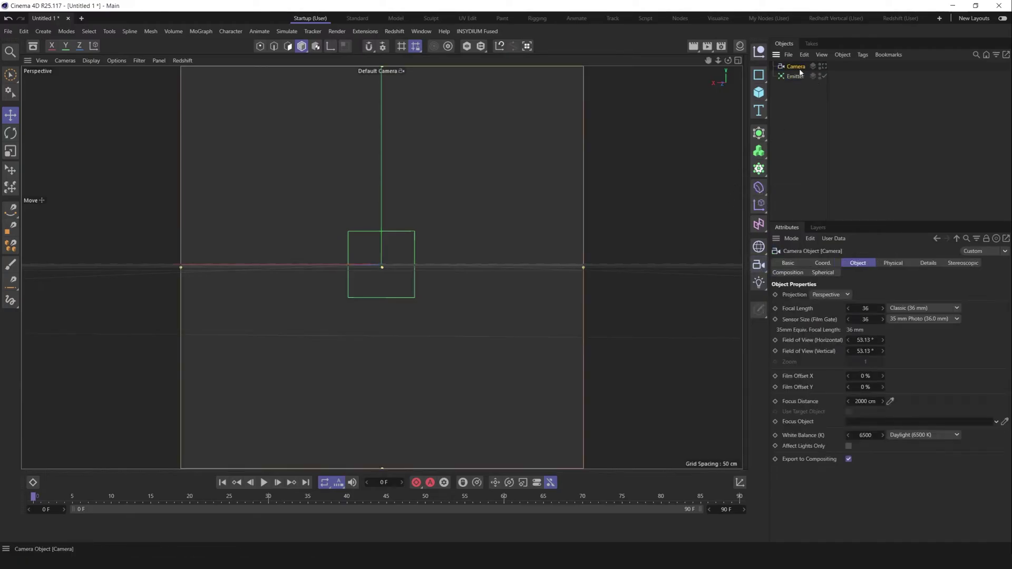
pyautogui.click(824, 66)
pyautogui.click(823, 264)
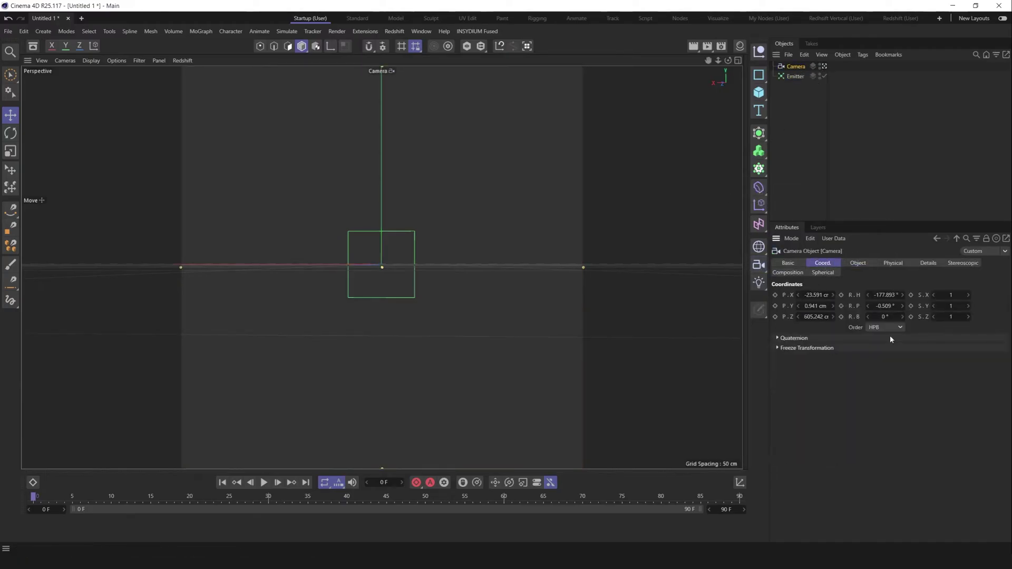
pyautogui.click(885, 295)
pyautogui.write('-180')
pyautogui.press('Return')
pyautogui.press('Tab')
pyautogui.write('0')
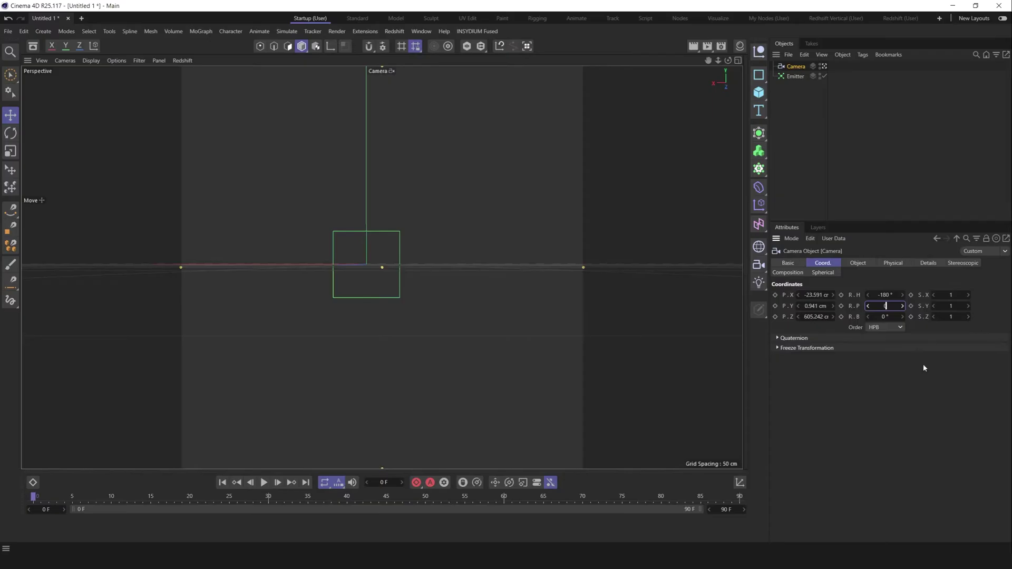
pyautogui.press('Return')
# Set the camera's X and Y positions to 0 and move it closer to the emitter.
pyautogui.moveTo(833, 317); pyautogui.dragTo(791, 316)
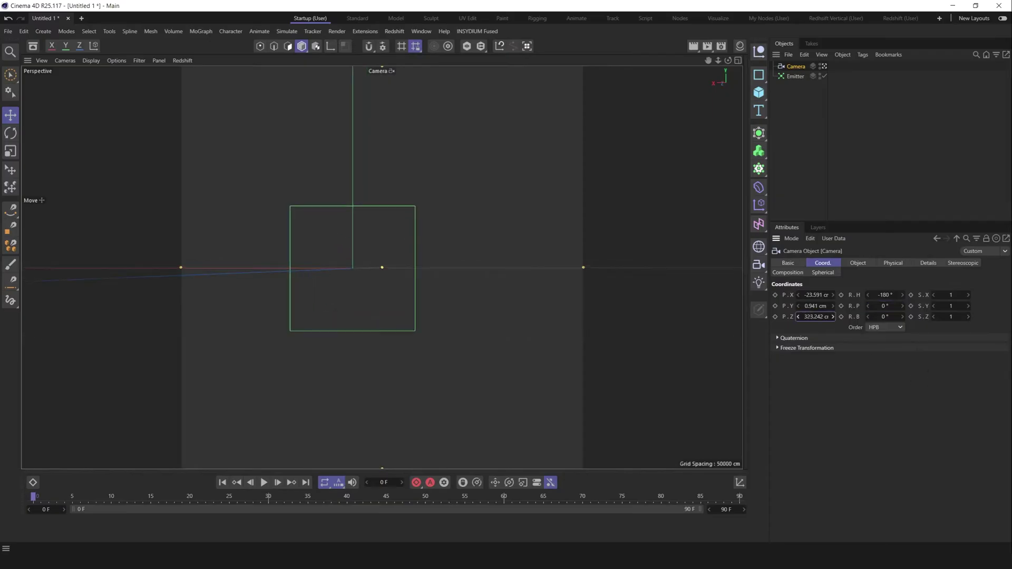
pyautogui.hotkey('shift', 'Tab')
pyautogui.hotkey('shift', 'Tab')
pyautogui.write('0')
pyautogui.press('Return')
pyautogui.press('Tab')
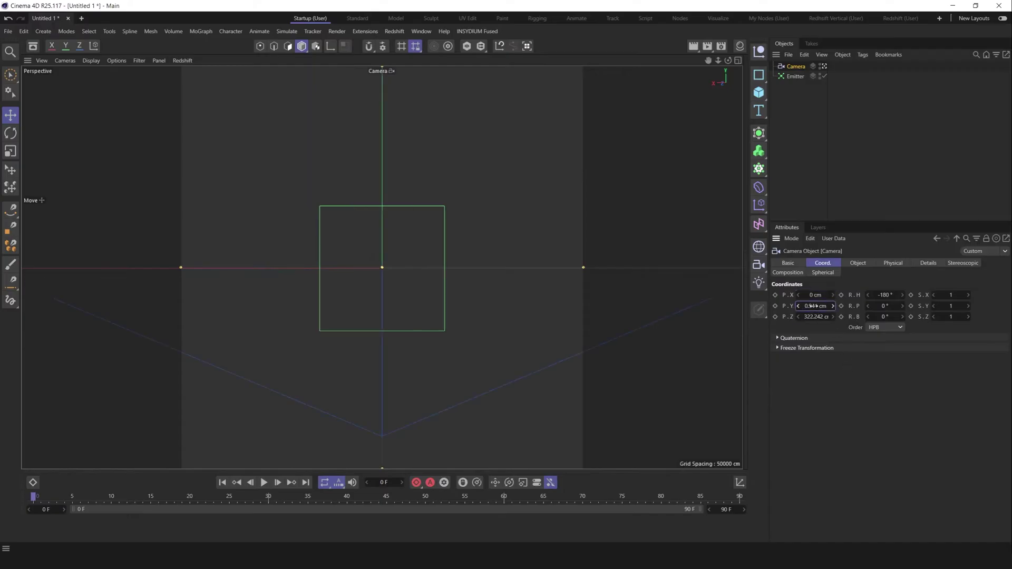
pyautogui.write('0')
pyautogui.press('Return')
pyautogui.moveTo(812, 318); pyautogui.dragTo(793, 318)
# Preview the particle animation, rewind to the first frame, and select the Emitter.
pyautogui.click(883, 139)
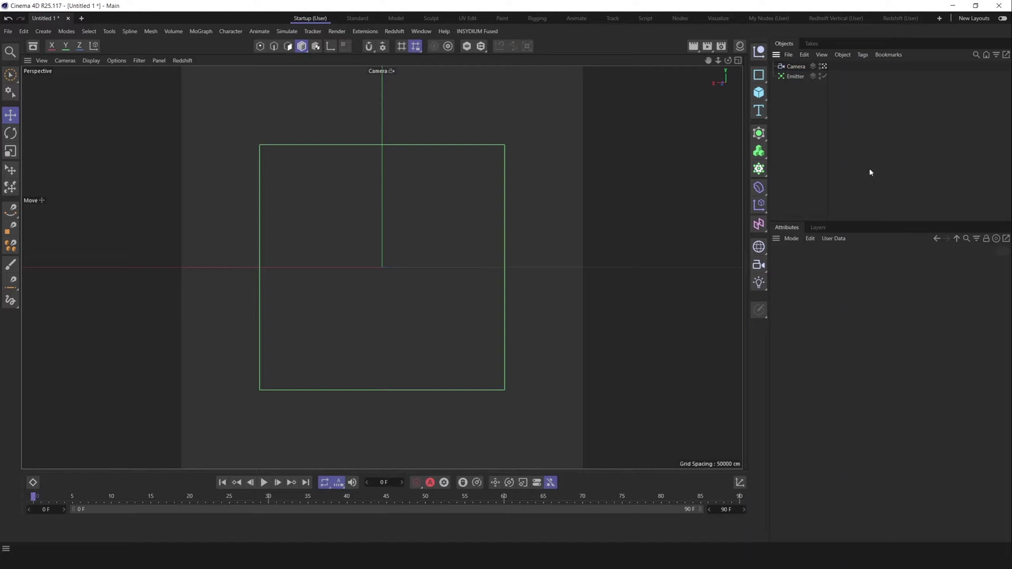
pyautogui.click(264, 483)
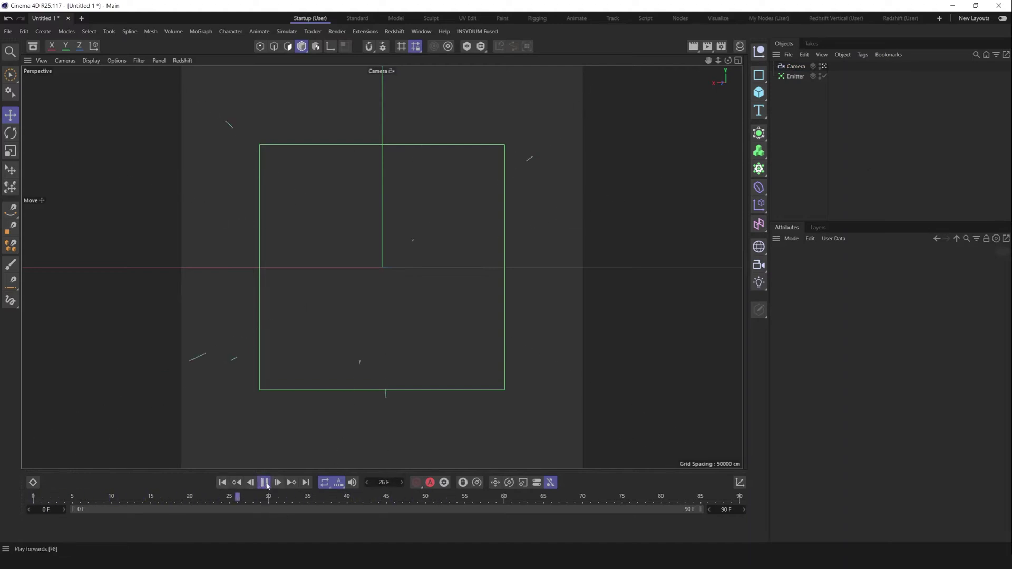
pyautogui.click(264, 483)
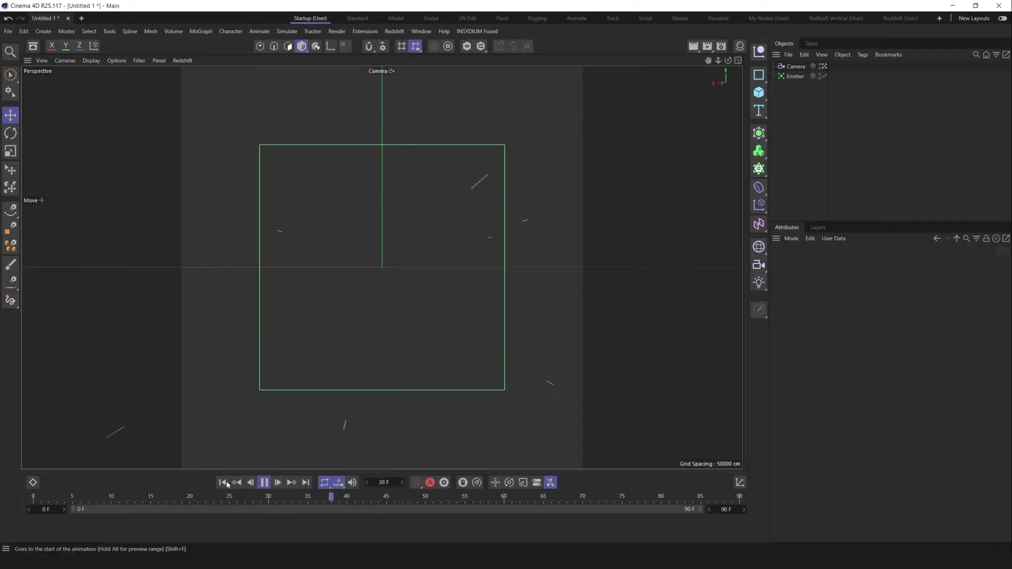
pyautogui.click(223, 483)
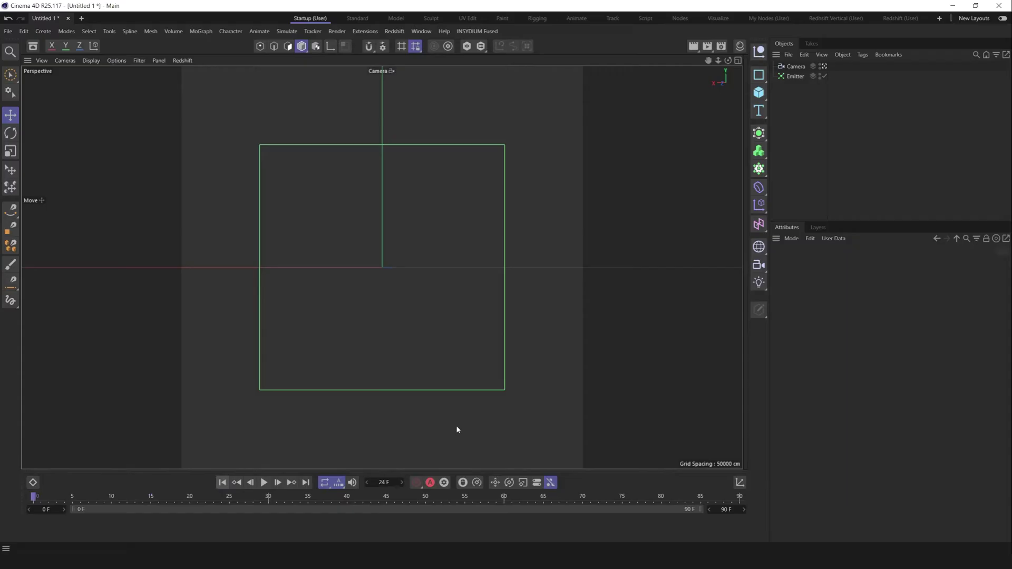
pyautogui.click(796, 76)
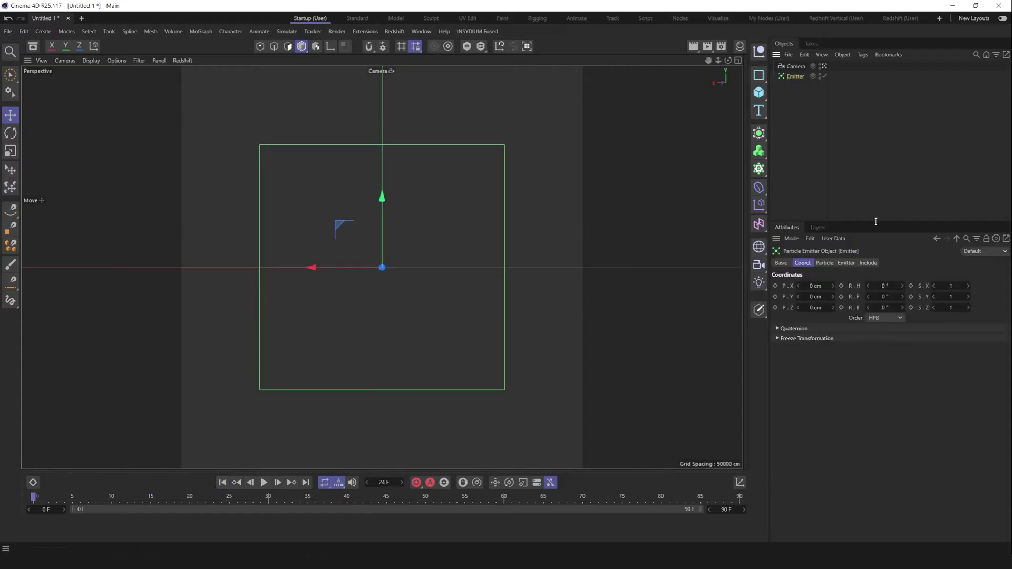
# Set the emitter's viewport and render birthrates to 100000.
pyautogui.click(825, 263)
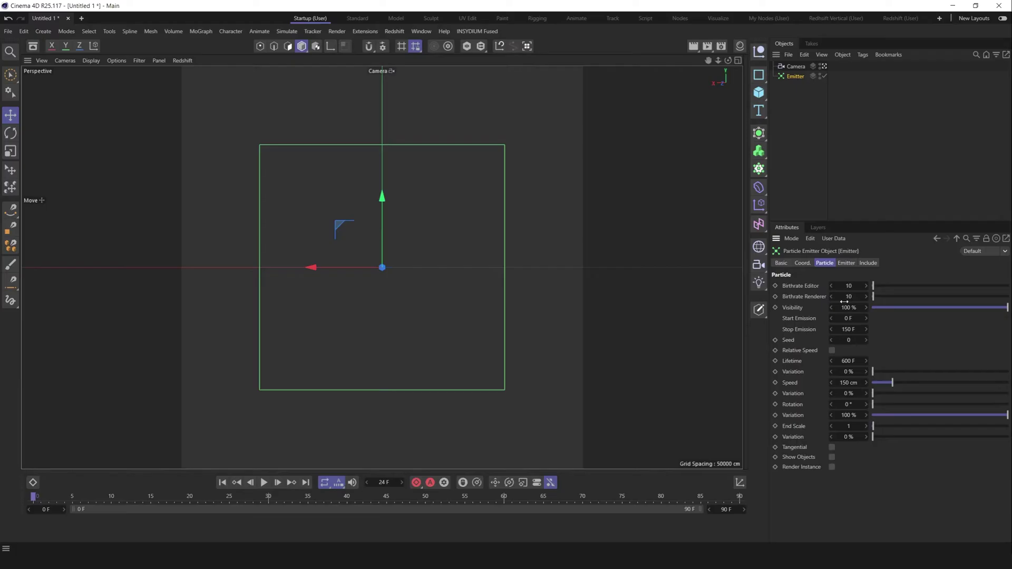
pyautogui.click(849, 285)
pyautogui.write('000')
pyautogui.press('Tab')
pyautogui.write('1')
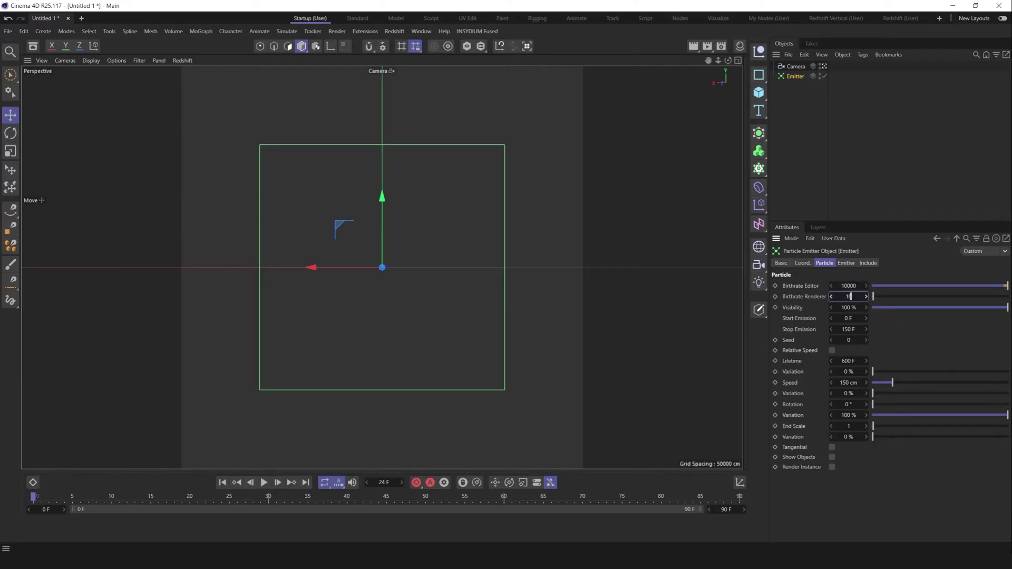
pyautogui.write('0000')
pyautogui.press('Return')
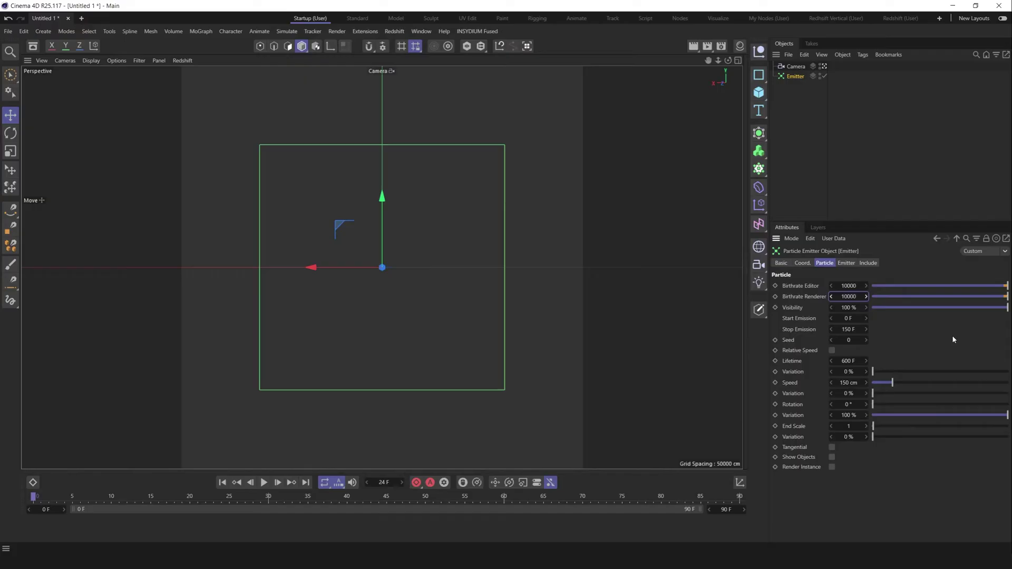
pyautogui.doubleClick(846, 285)
pyautogui.write('100000')
pyautogui.doubleClick(849, 296)
pyautogui.write('100000')
# Set particle speed to 0 cm, lifetime to 200 F, and lifetime variation to 50%.
pyautogui.doubleClick(847, 383)
pyautogui.write('0')
pyautogui.press('Return')
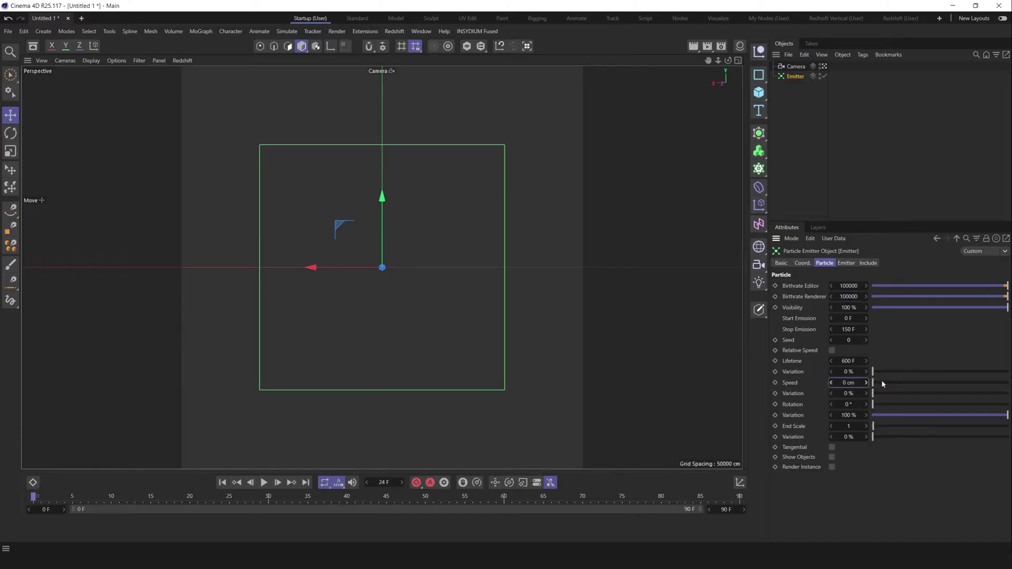
pyautogui.doubleClick(846, 362)
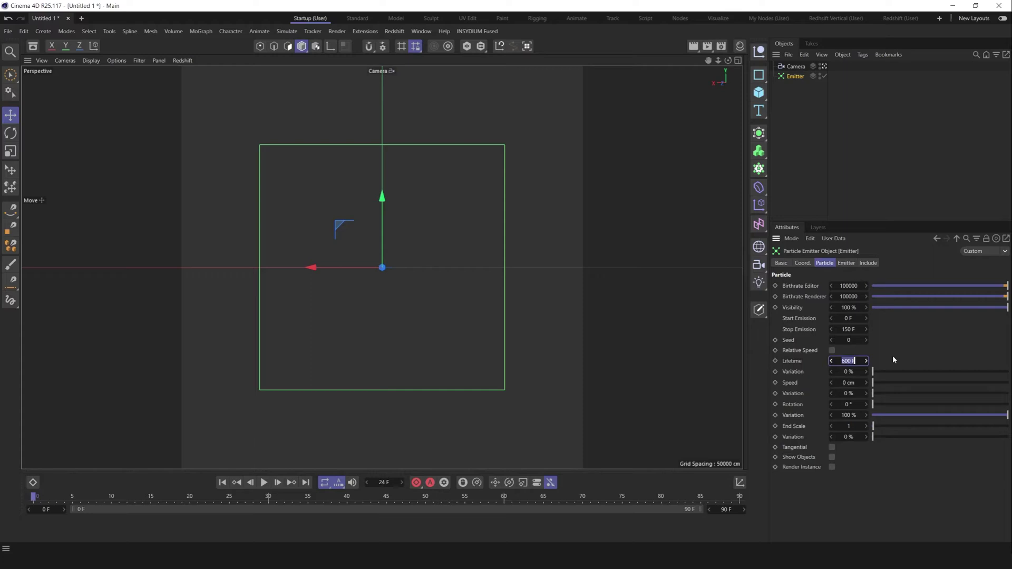
pyautogui.write('200')
pyautogui.press('Return')
pyautogui.doubleClick(859, 374)
pyautogui.write('50')
pyautogui.press('Return')
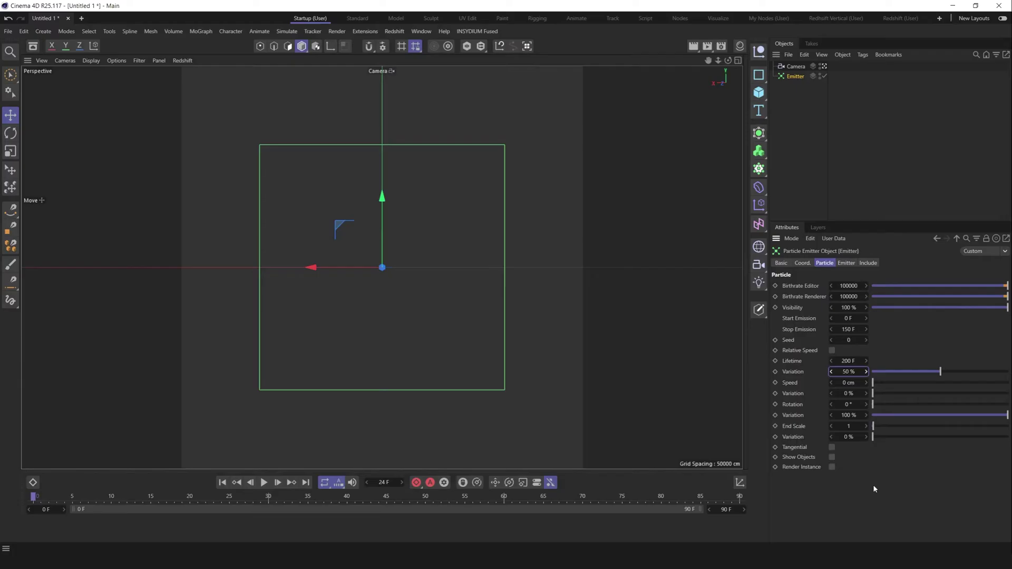
# Set the timeline end frame to 200, Start Emission to 0 F, and Stop Emission to 20 F.
pyautogui.click(727, 510)
pyautogui.write('200')
pyautogui.press('Return')
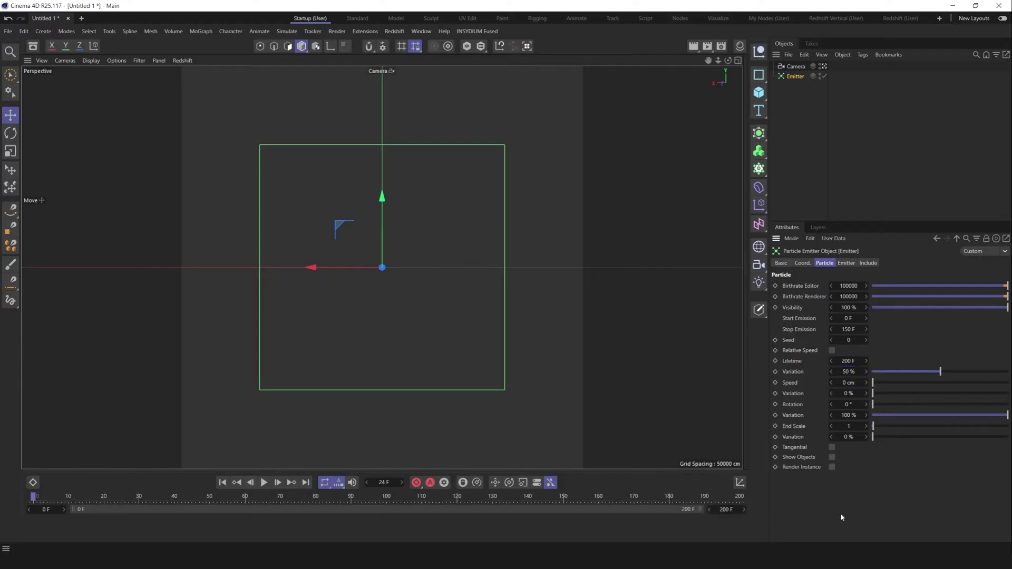
pyautogui.click(848, 318)
pyautogui.write('20')
pyautogui.press('BackSpace')
pyautogui.press('BackSpace')
pyautogui.write('0')
pyautogui.click(847, 329)
pyautogui.write('20')
pyautogui.press('Return')
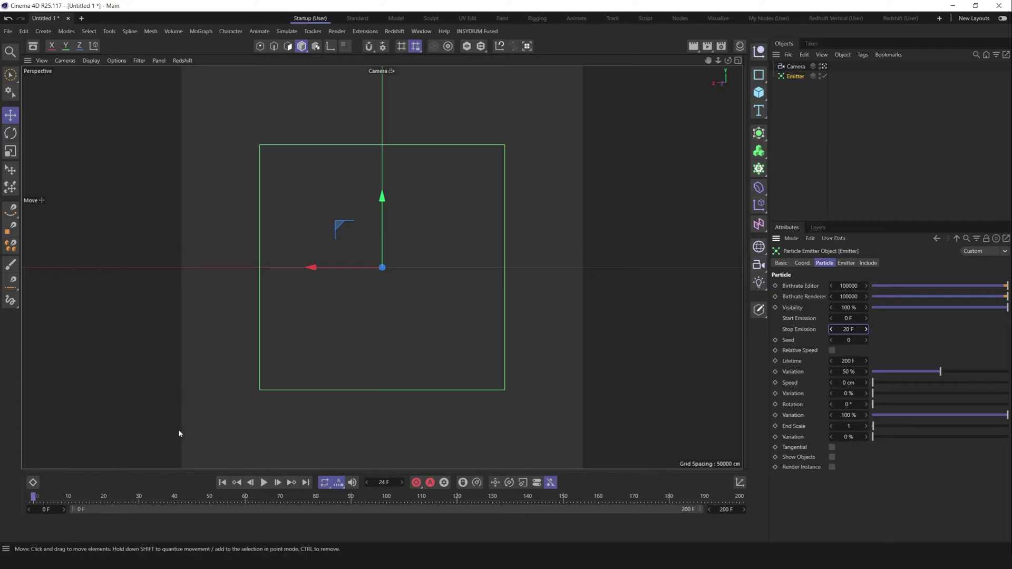
# Play, pause, rewind and replay the timeline to check the dense particle carpet.
pyautogui.click(264, 483)
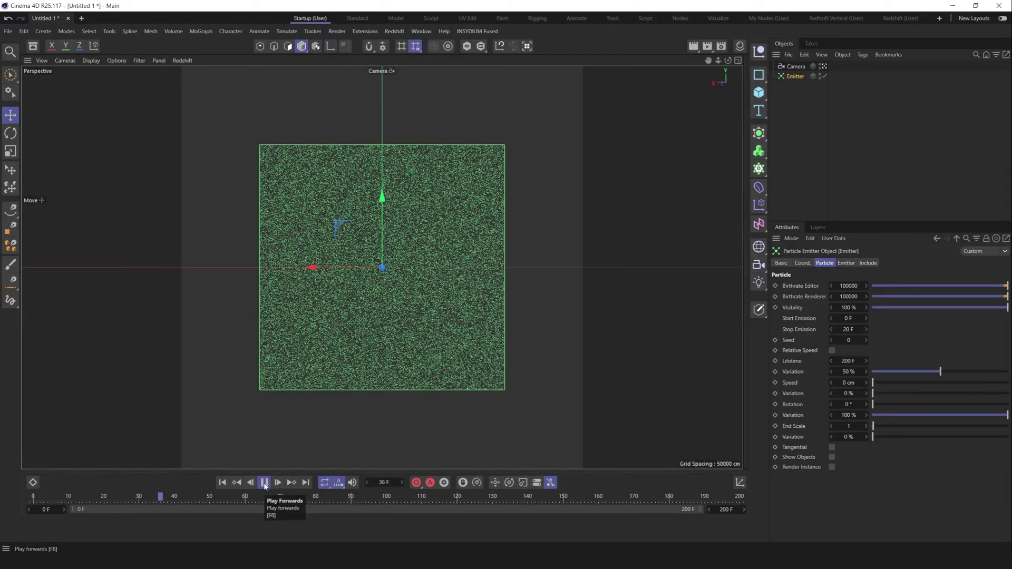
pyautogui.click(261, 483)
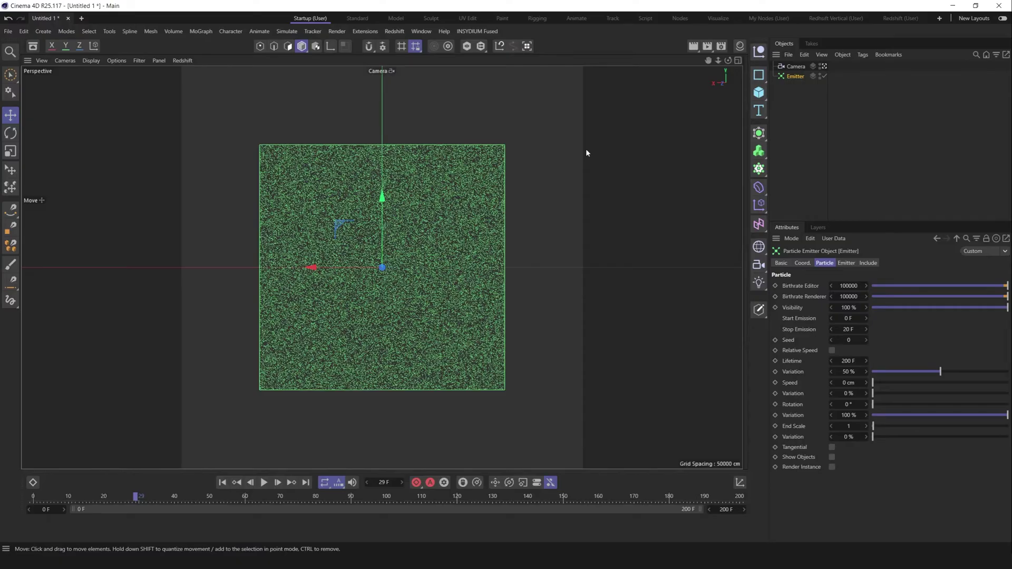
pyautogui.click(222, 482)
pyautogui.click(264, 483)
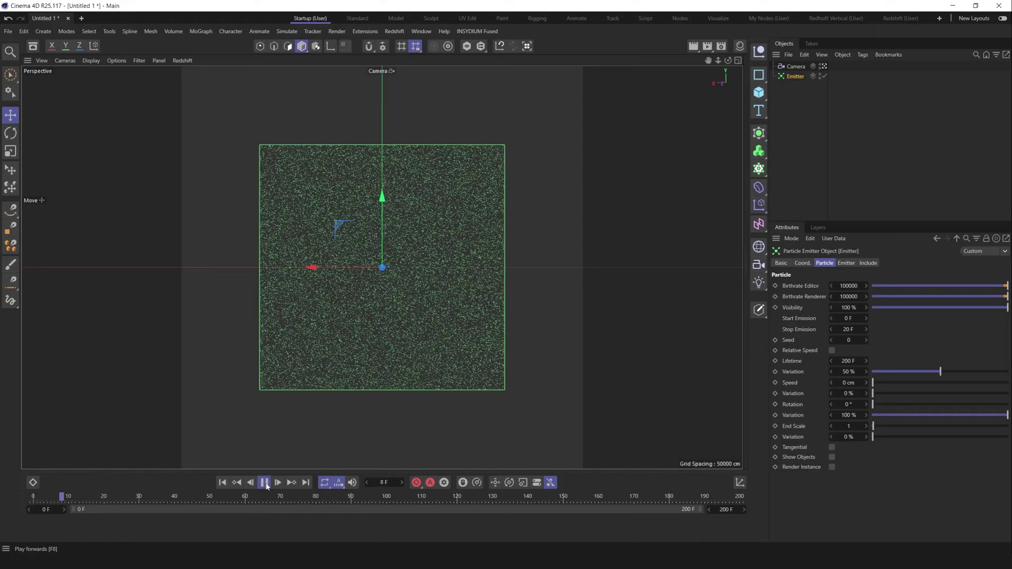
pyautogui.click(222, 482)
pyautogui.click(263, 483)
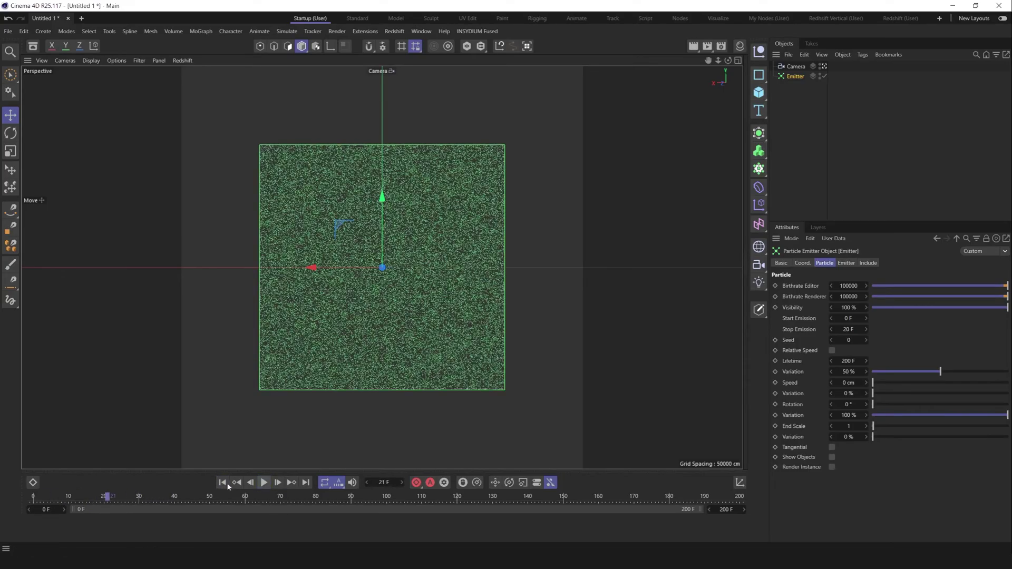
pyautogui.click(250, 483)
pyautogui.click(263, 482)
pyautogui.click(263, 482)
pyautogui.rightClick(313, 559)
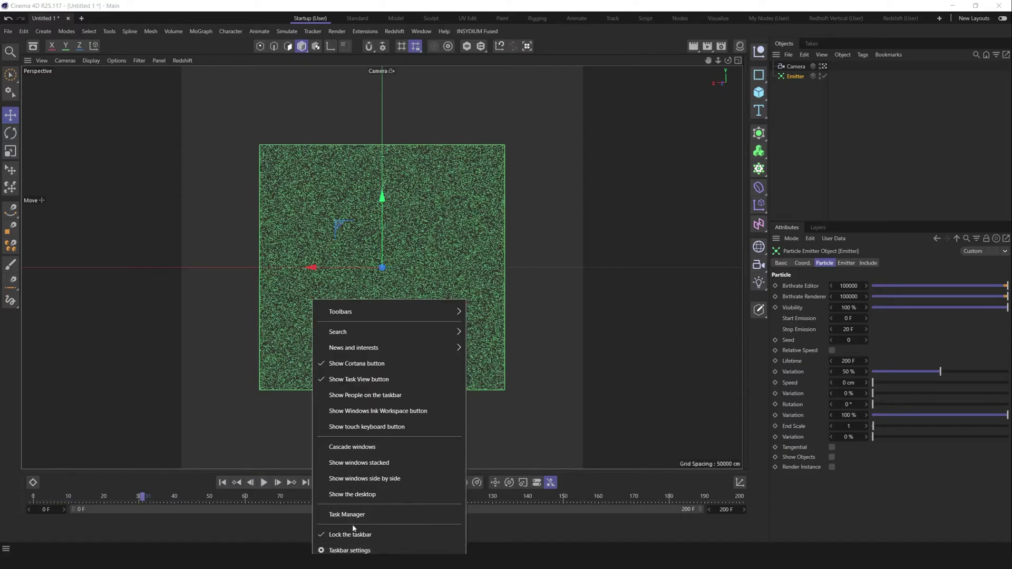
pyautogui.click(392, 512)
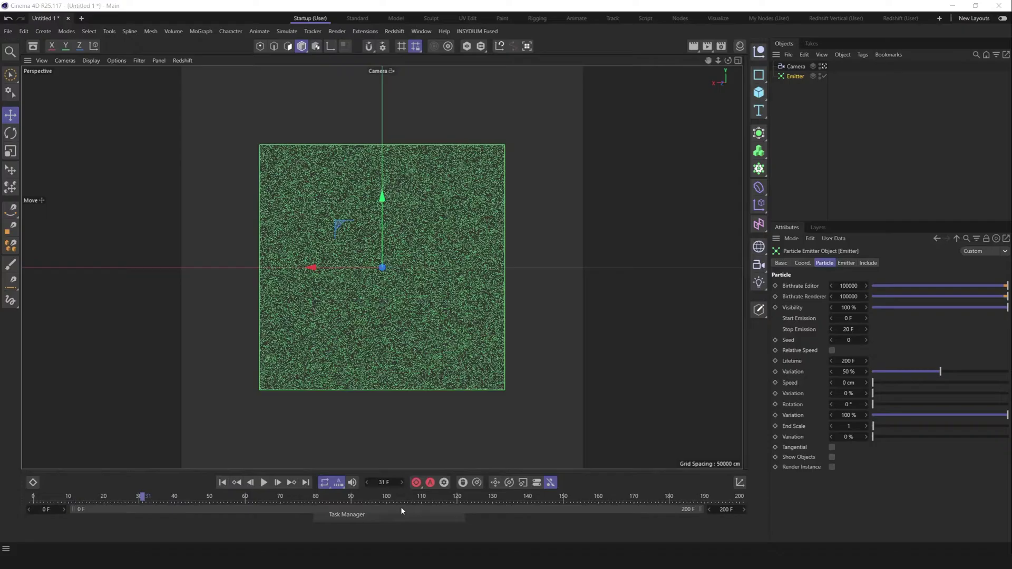
pyautogui.click(219, 74)
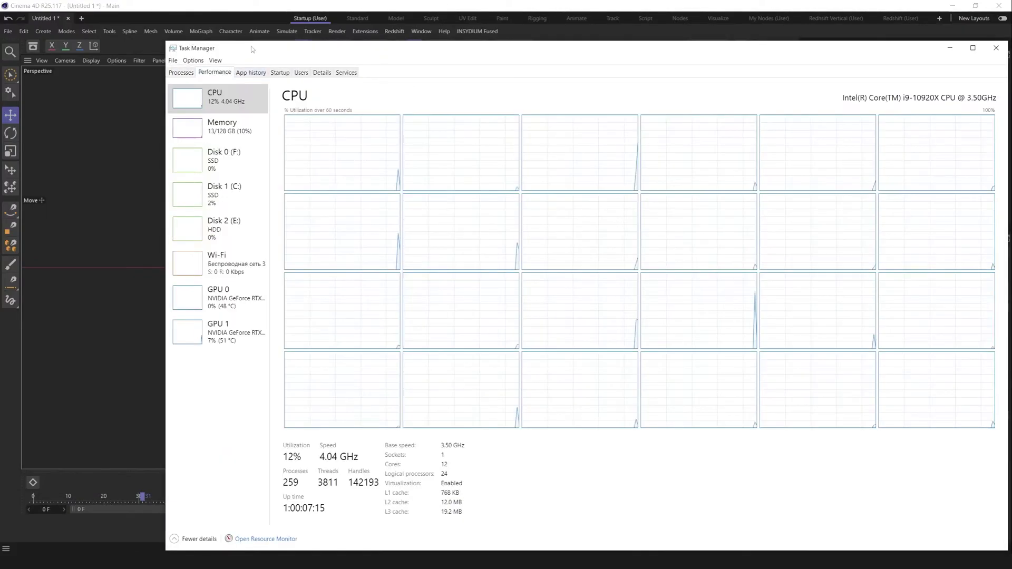
pyautogui.moveTo(253, 50); pyautogui.dragTo(582, 62)
pyautogui.click(211, 506)
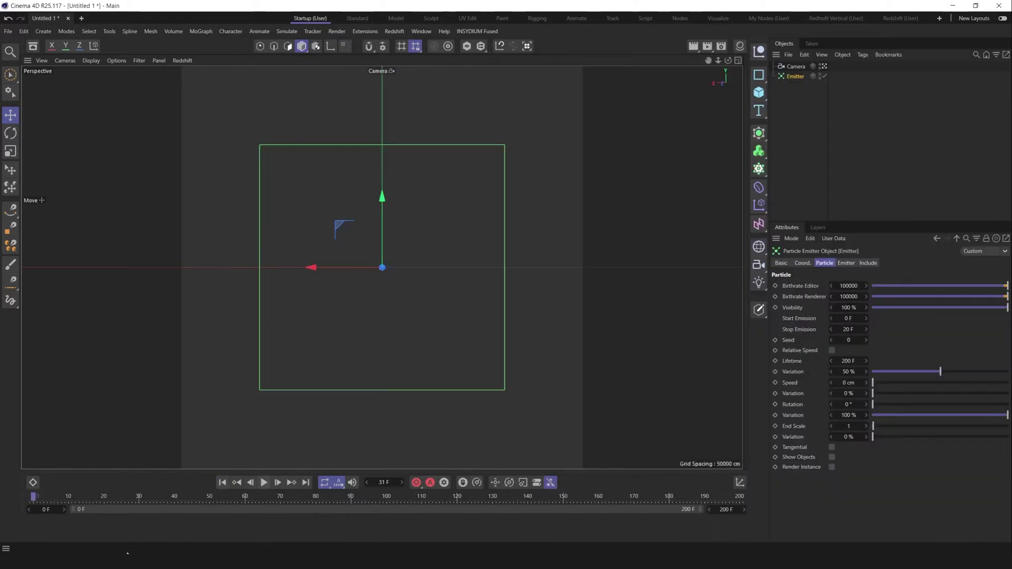
pyautogui.hotkey('alt', 'Tab')
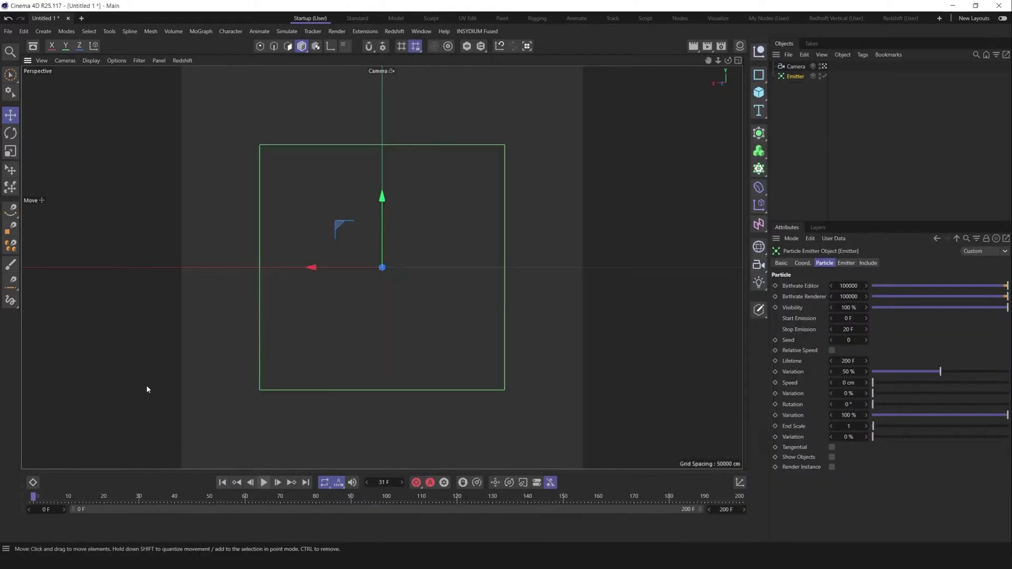
pyautogui.click(146, 386)
pyautogui.click(263, 482)
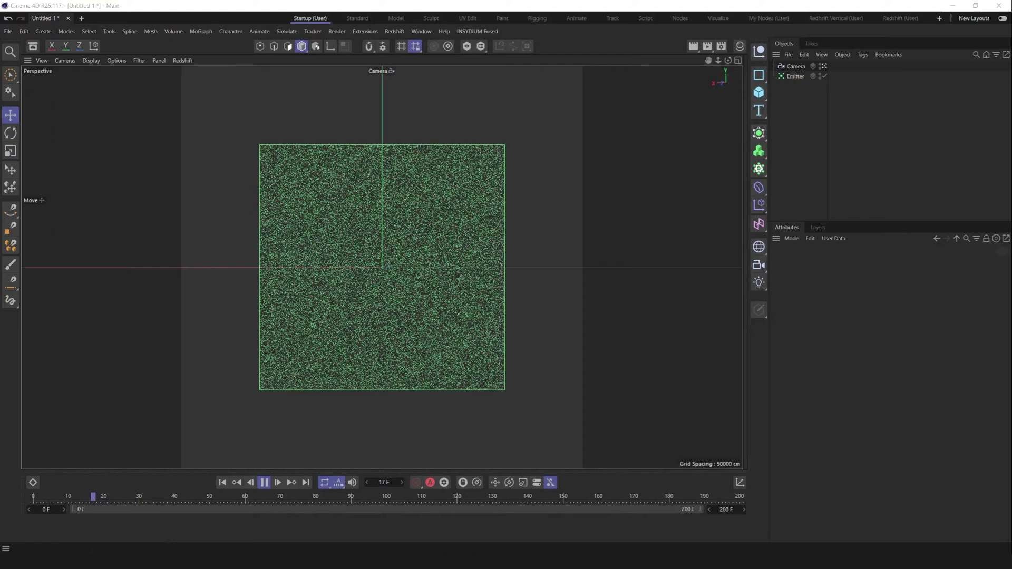
pyautogui.hotkey('alt', 'Tab')
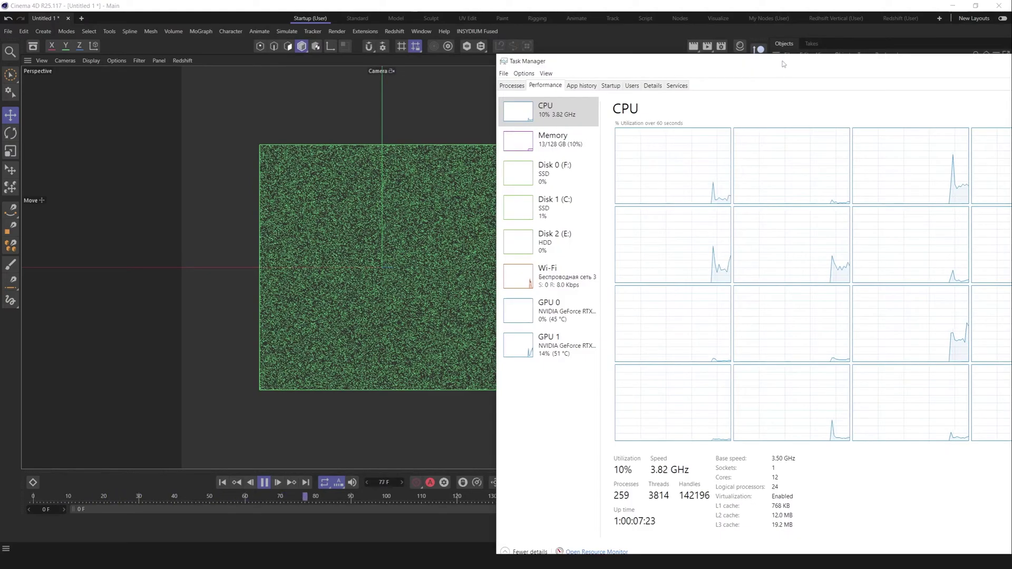
pyautogui.moveTo(785, 62); pyautogui.dragTo(419, 61)
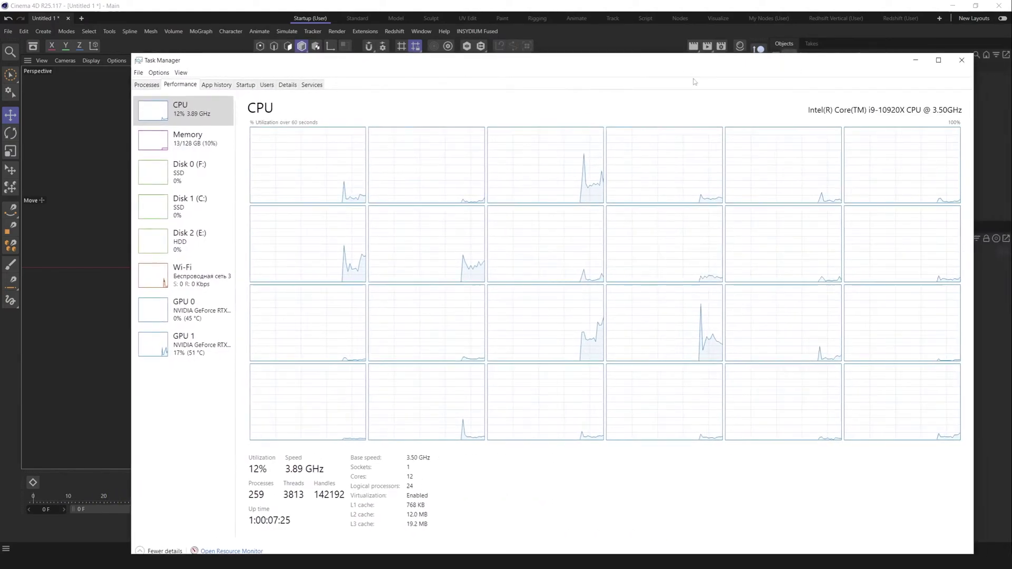
pyautogui.click(961, 59)
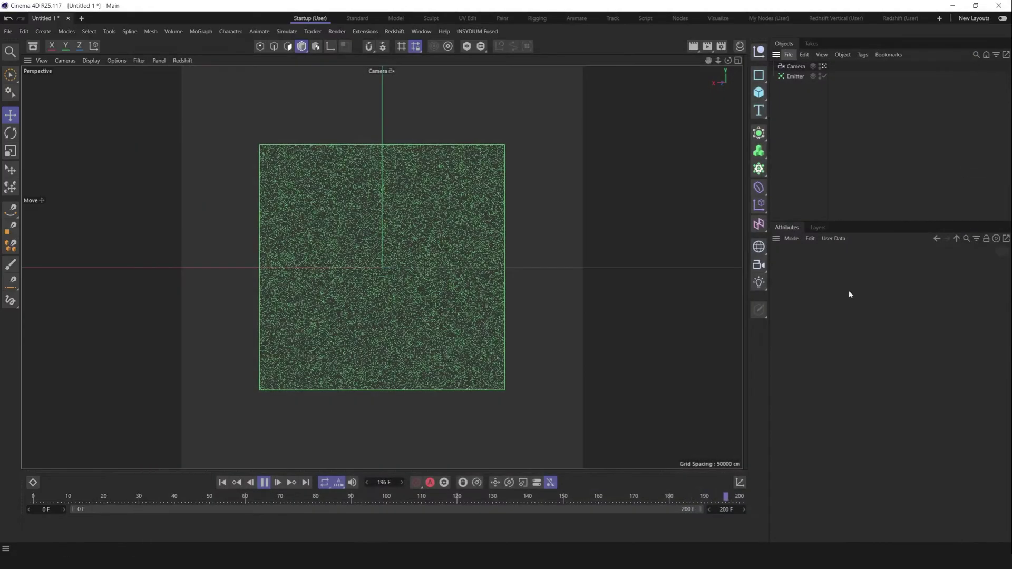
pyautogui.click(222, 482)
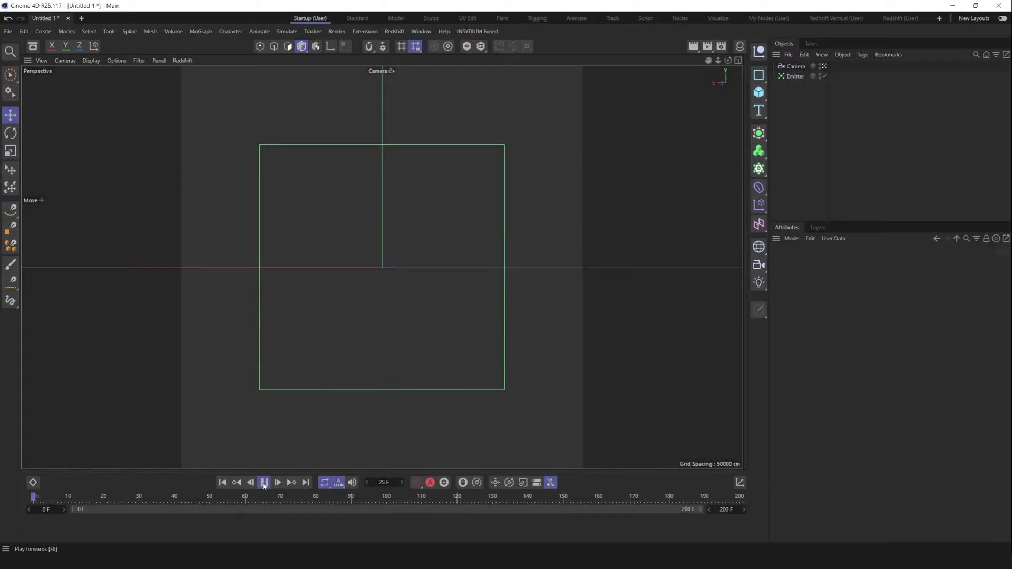
pyautogui.click(264, 482)
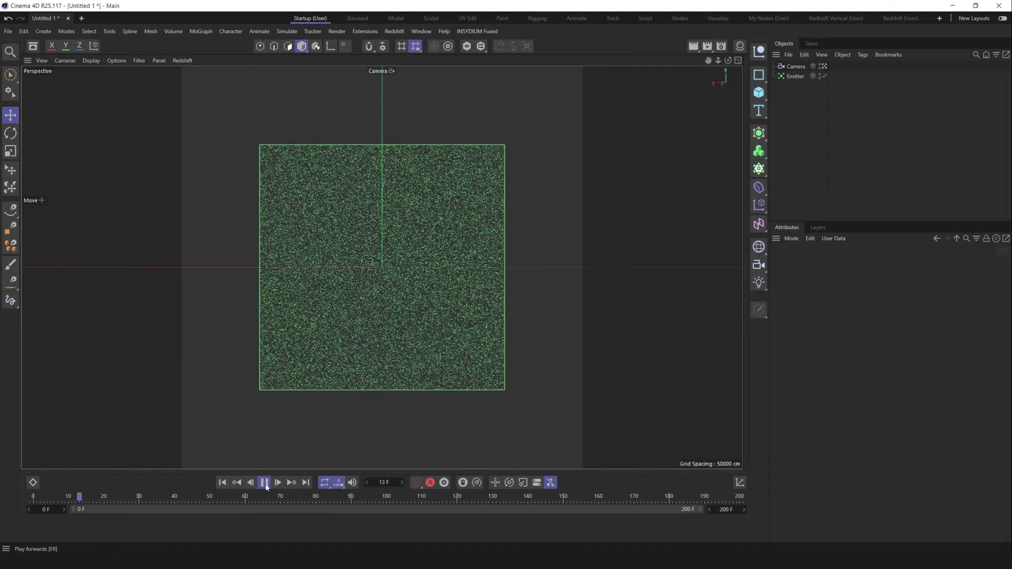
# Replay the particle animation from the first frame twice to review the emission.
pyautogui.click(222, 483)
pyautogui.click(263, 483)
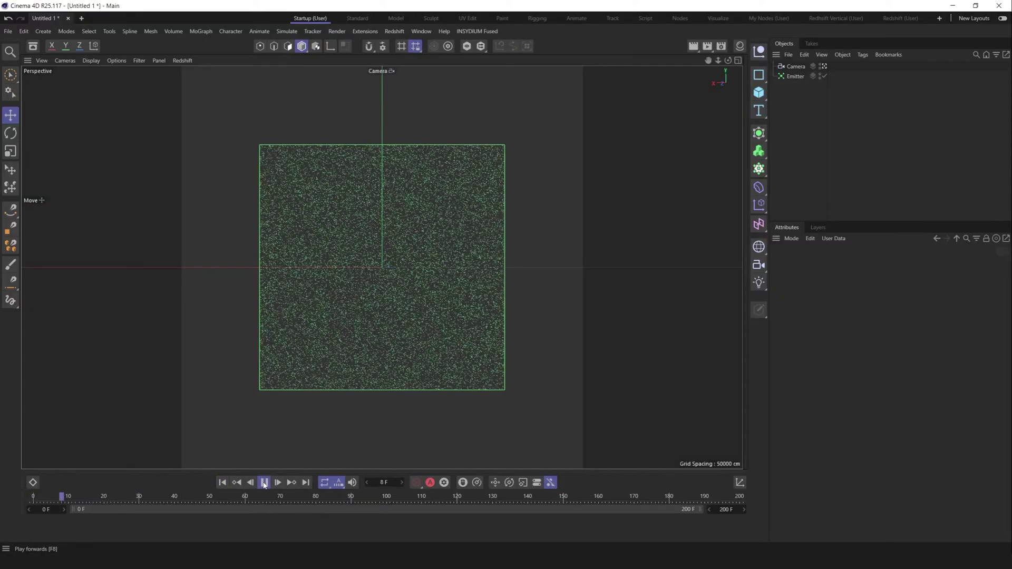
pyautogui.click(264, 482)
pyautogui.click(222, 482)
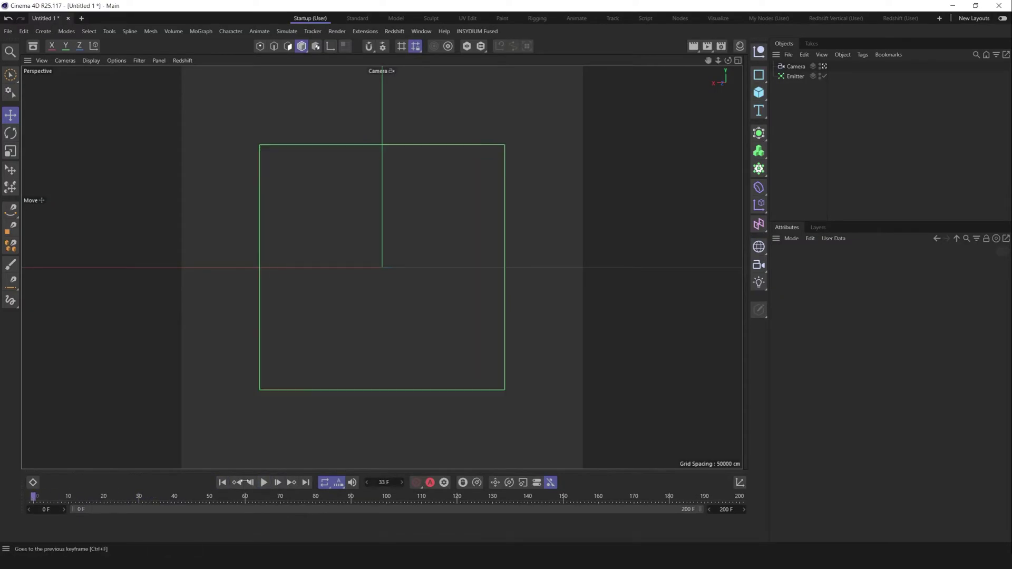
pyautogui.click(264, 483)
pyautogui.click(264, 482)
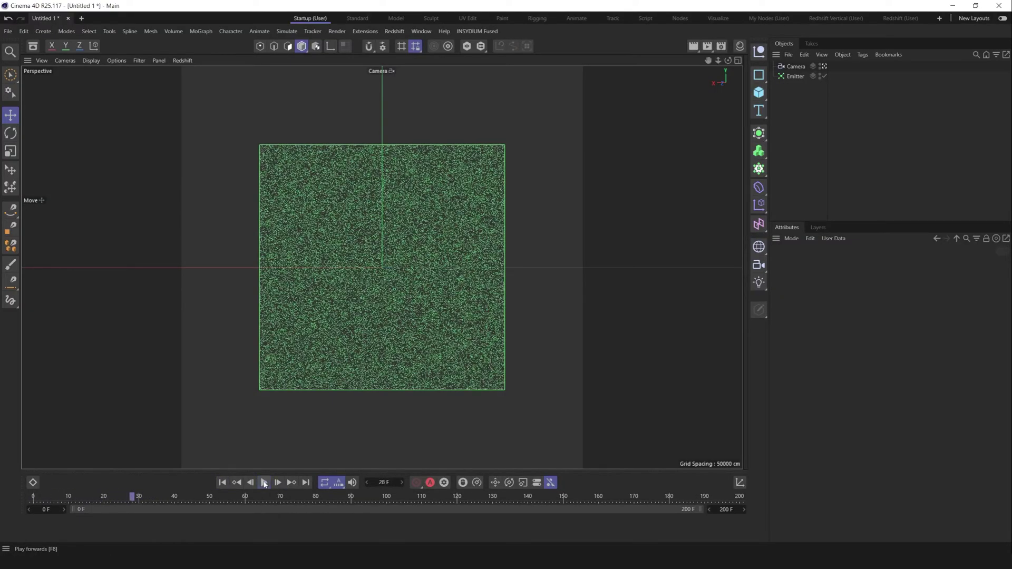
# Change the timeline start frame to -20 F and jump to it.
pyautogui.doubleClick(42, 509)
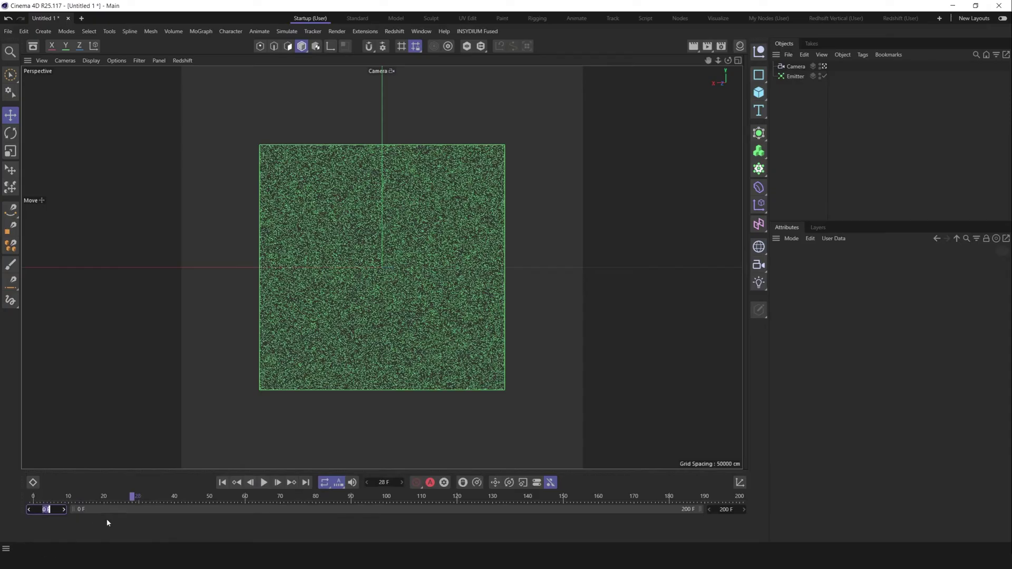
pyautogui.press('BackSpace')
pyautogui.write('-50')
pyautogui.press('Return')
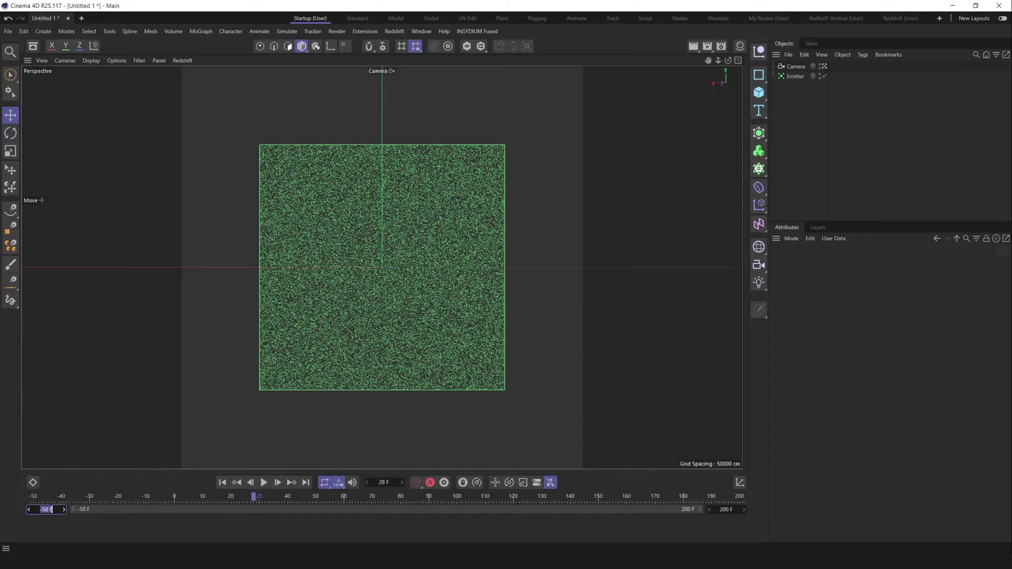
pyautogui.press('BackSpace')
pyautogui.write('-20')
pyautogui.press('Return')
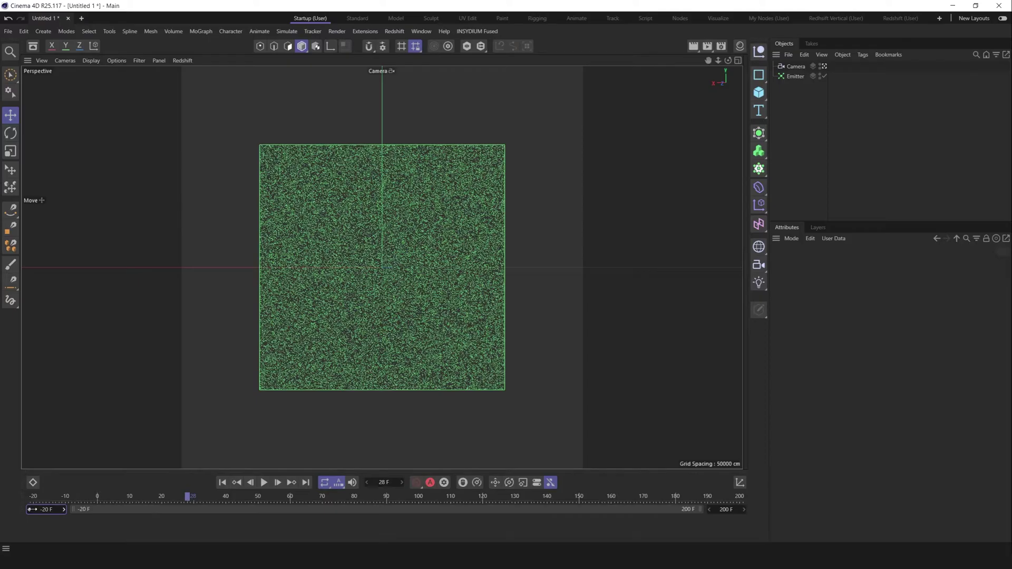
pyautogui.click(222, 482)
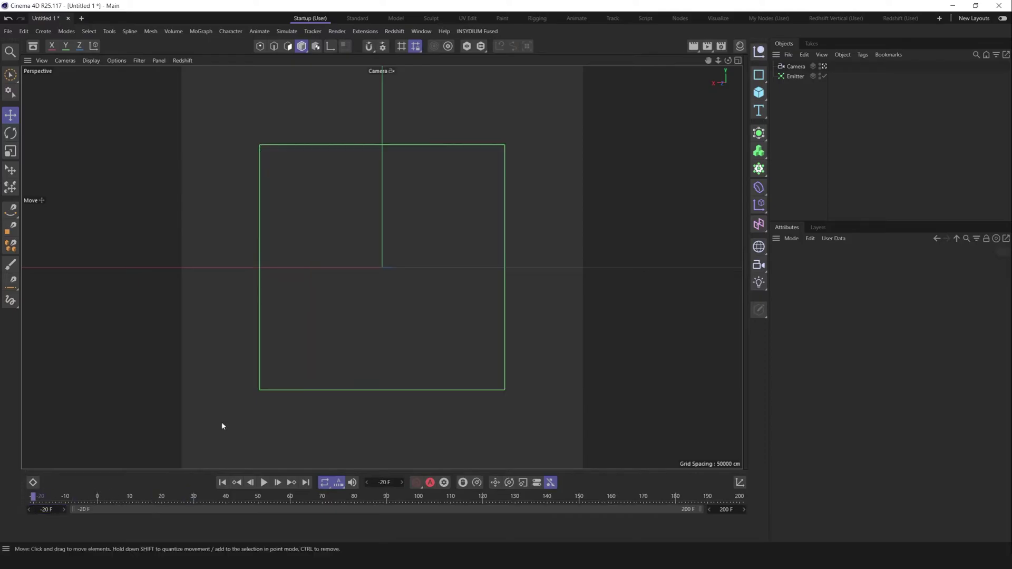
# Set the Emitter's Start Emission to -20 F and Stop Emission to 0 F, then play to frame 0.
pyautogui.click(796, 76)
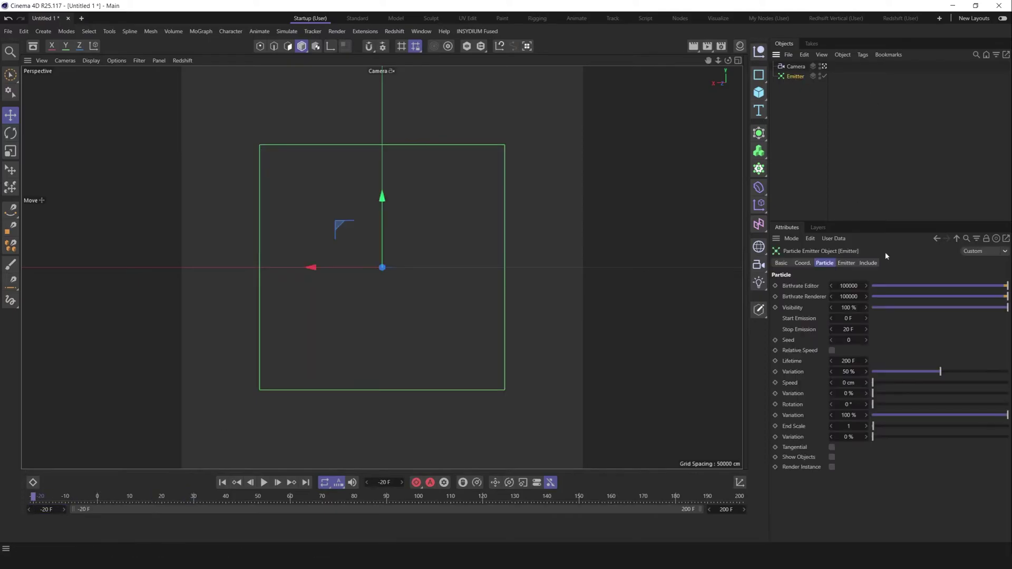
pyautogui.click(848, 318)
pyautogui.write('-20')
pyautogui.press('Return')
pyautogui.click(848, 330)
pyautogui.write('0')
pyautogui.press('Return')
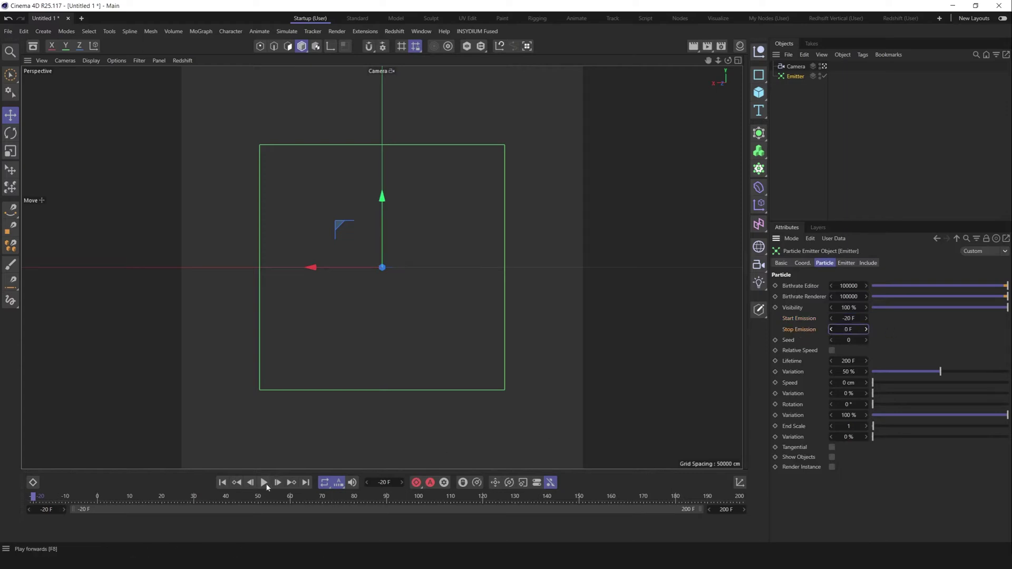
pyautogui.click(264, 482)
pyautogui.click(98, 499)
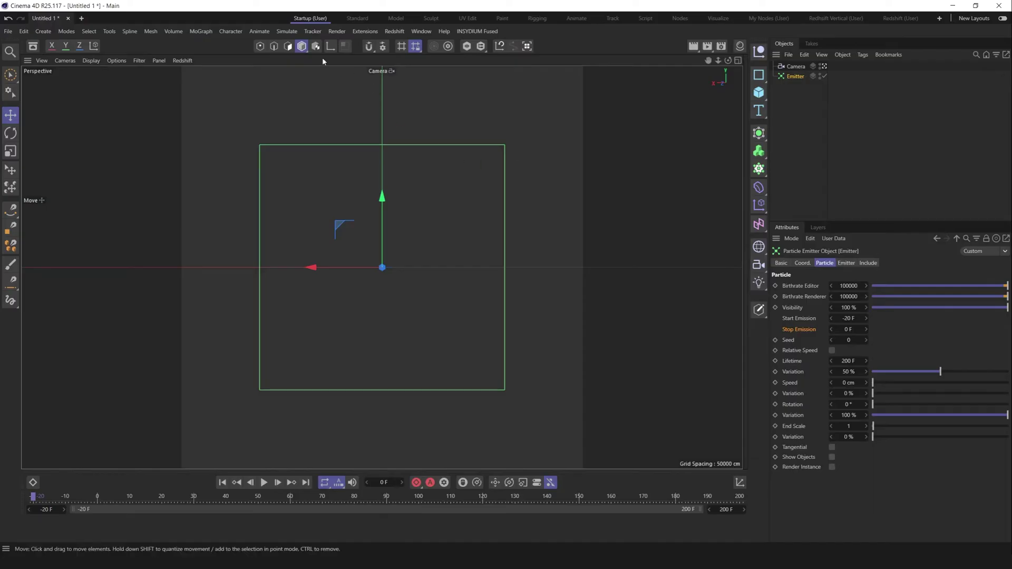
# Add a Field Force from the Simulate menu.
pyautogui.click(286, 31)
pyautogui.moveTo(310, 101)
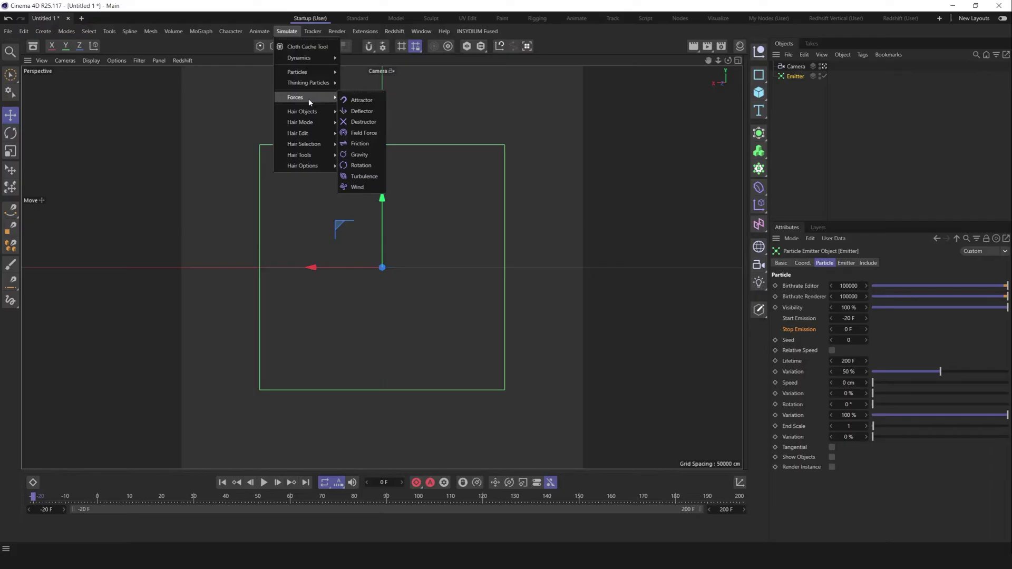
pyautogui.click(364, 132)
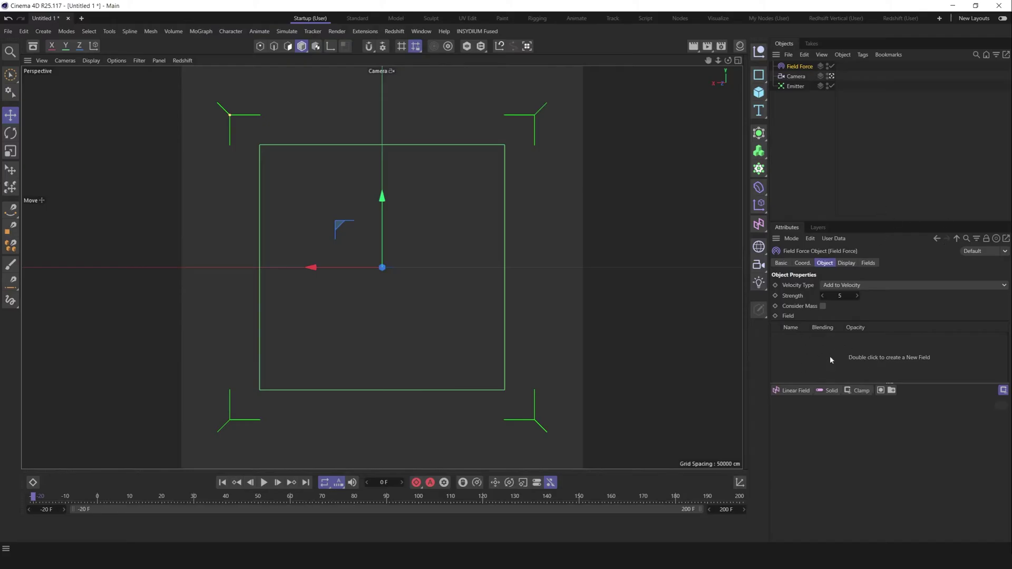
# Enlarge the force's field list and add a Random Field layer.
pyautogui.click(831, 391)
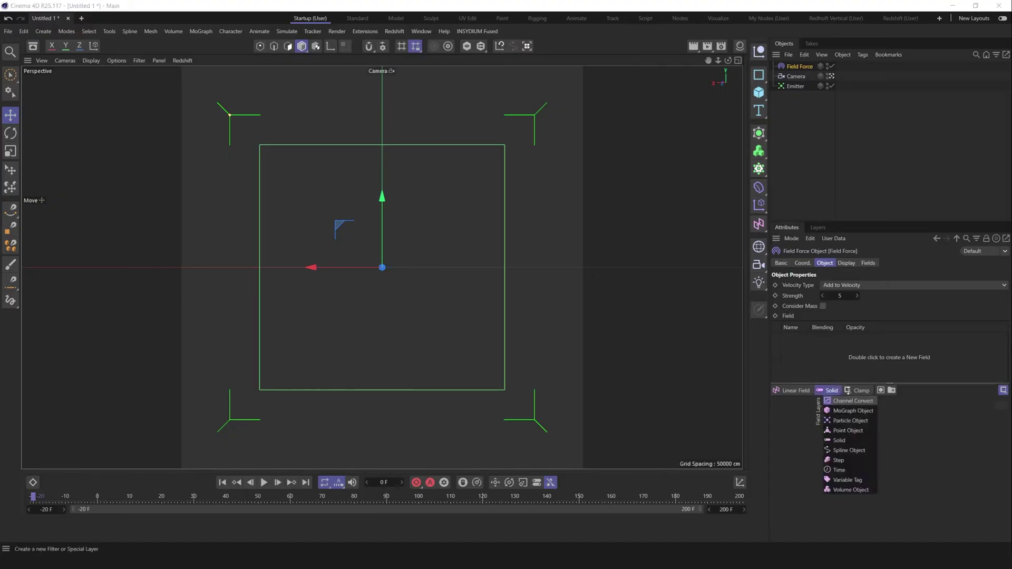
pyautogui.click(808, 361)
pyautogui.moveTo(816, 383); pyautogui.dragTo(818, 421)
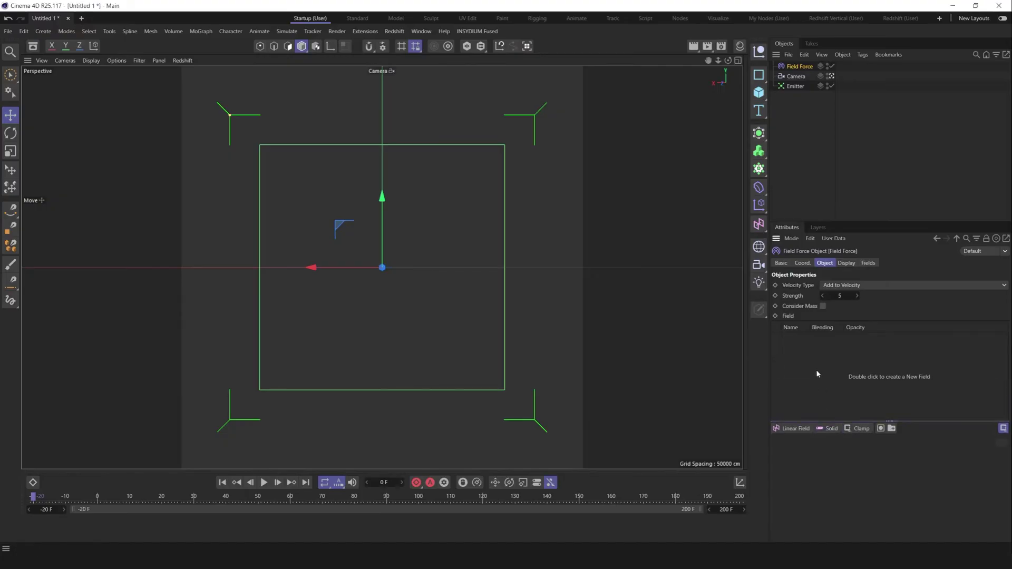
pyautogui.click(795, 430)
pyautogui.click(807, 528)
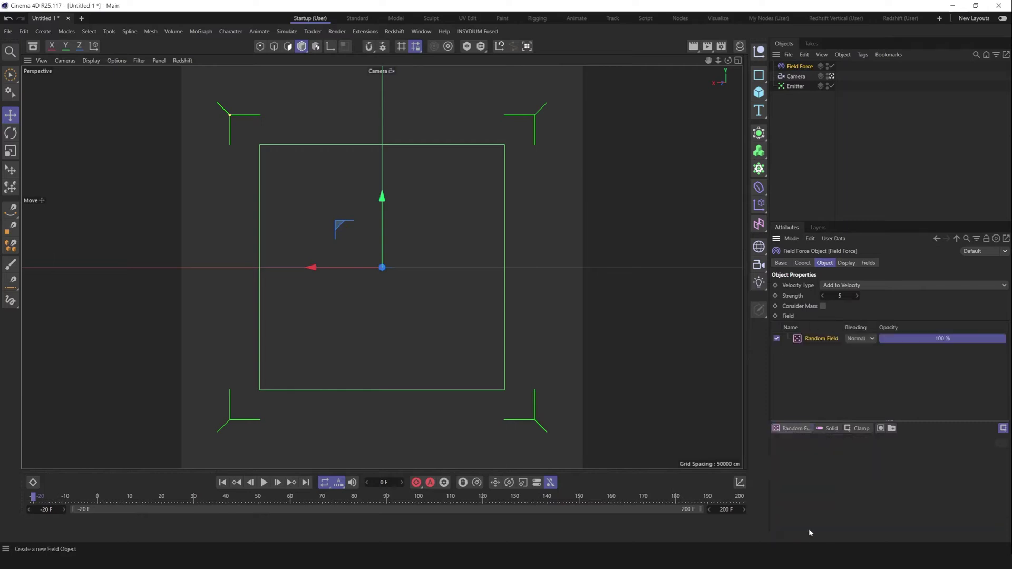
# Rename the Random Field to 'Vel'.
pyautogui.click(809, 77)
pyautogui.doubleClick(809, 76)
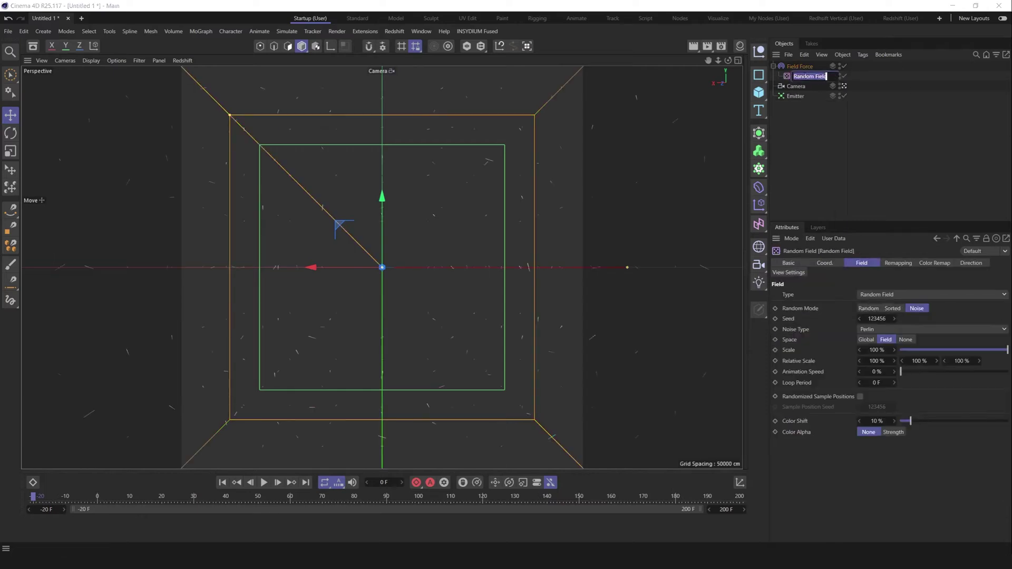
pyautogui.write('Vel')
pyautogui.press('Return')
# Flatten the Field Force display box to 0 cm depth and raise its vector line density.
pyautogui.click(799, 68)
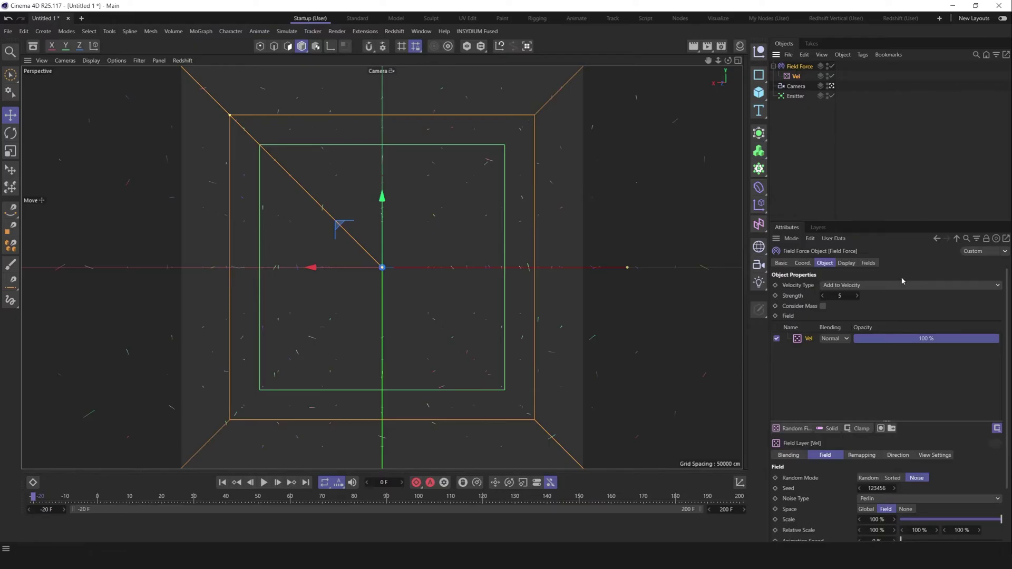
pyautogui.click(847, 263)
pyautogui.moveTo(948, 297); pyautogui.dragTo(946, 297)
pyautogui.doubleClick(943, 296)
pyautogui.write('0')
pyautogui.press('Return')
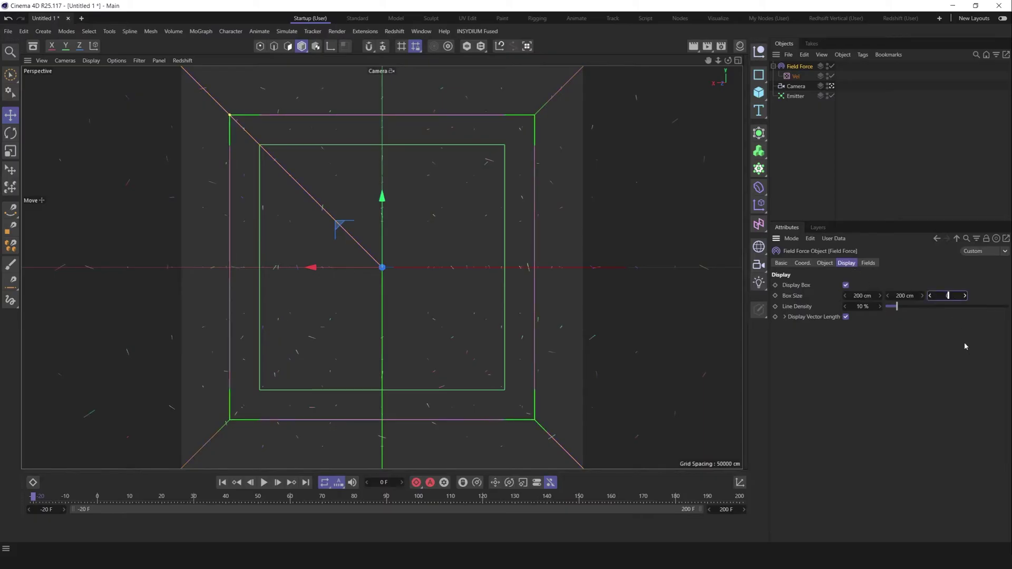
pyautogui.moveTo(902, 311); pyautogui.dragTo(988, 311)
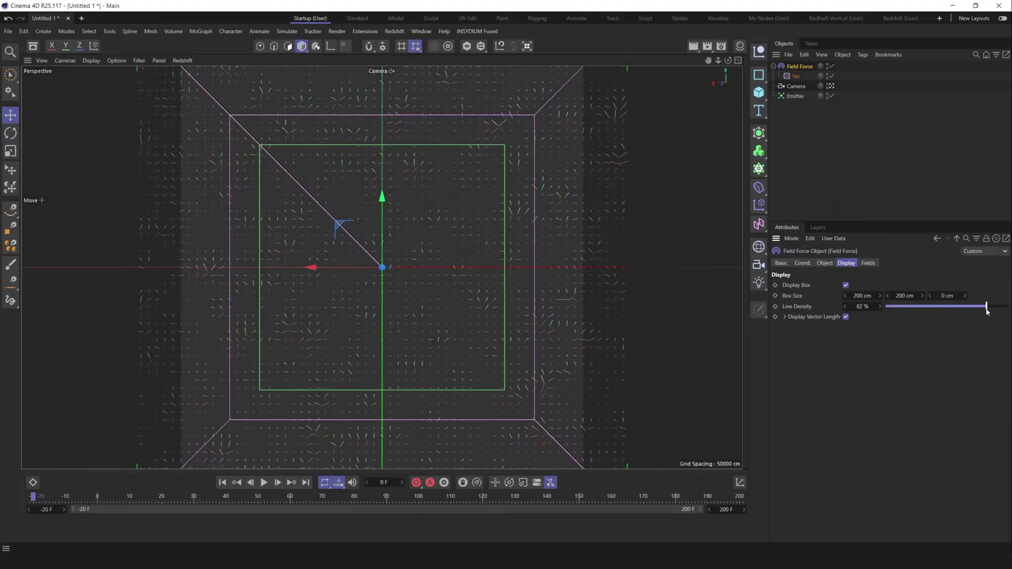
# Reselect the Field Force and show its Object settings.
pyautogui.click(948, 195)
pyautogui.click(797, 67)
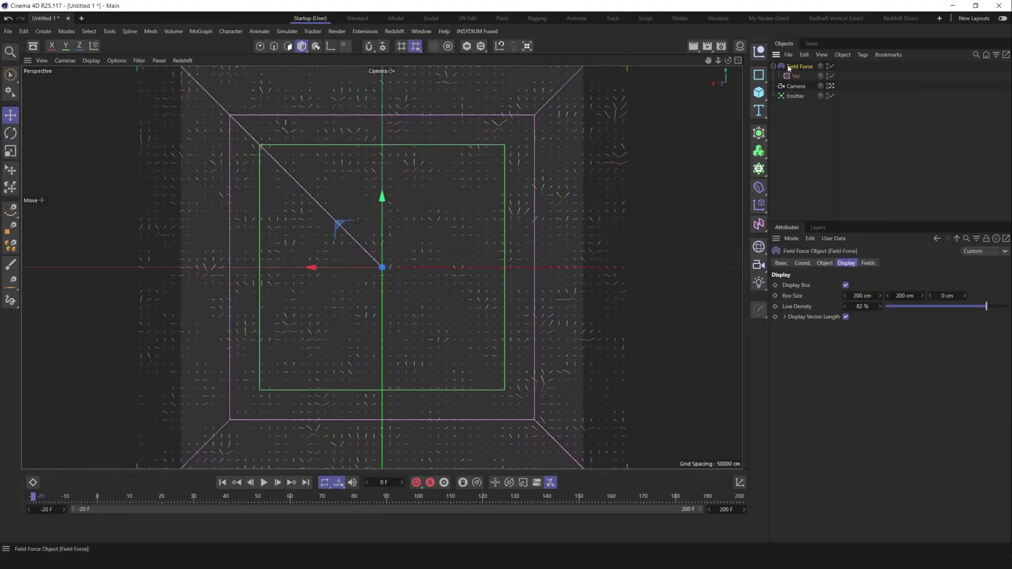
pyautogui.click(826, 263)
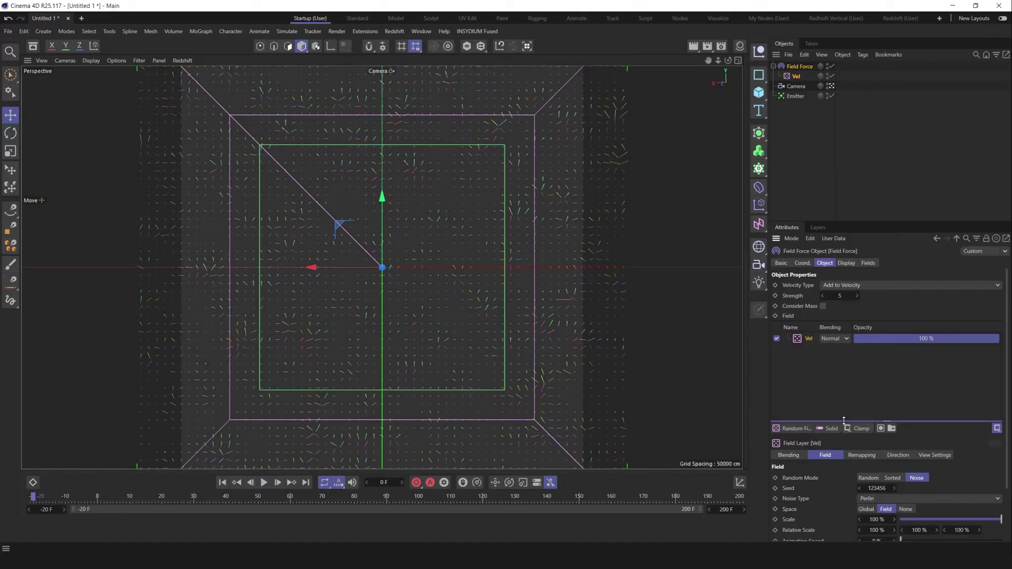
# Set the Vel field's noise type to Wavy Turbulence with 500% scale.
pyautogui.moveTo(887, 421); pyautogui.dragTo(887, 360)
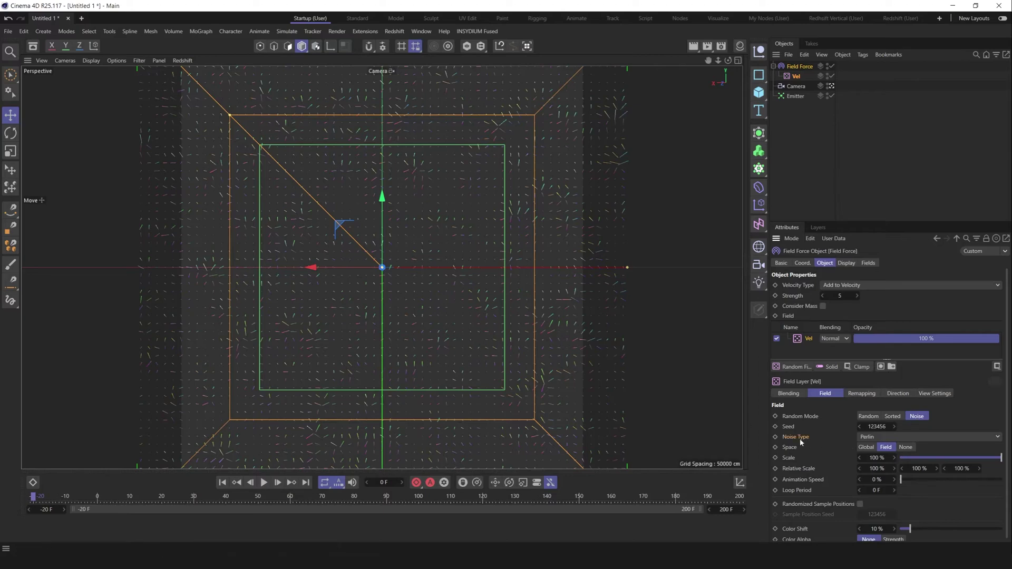
pyautogui.click(883, 437)
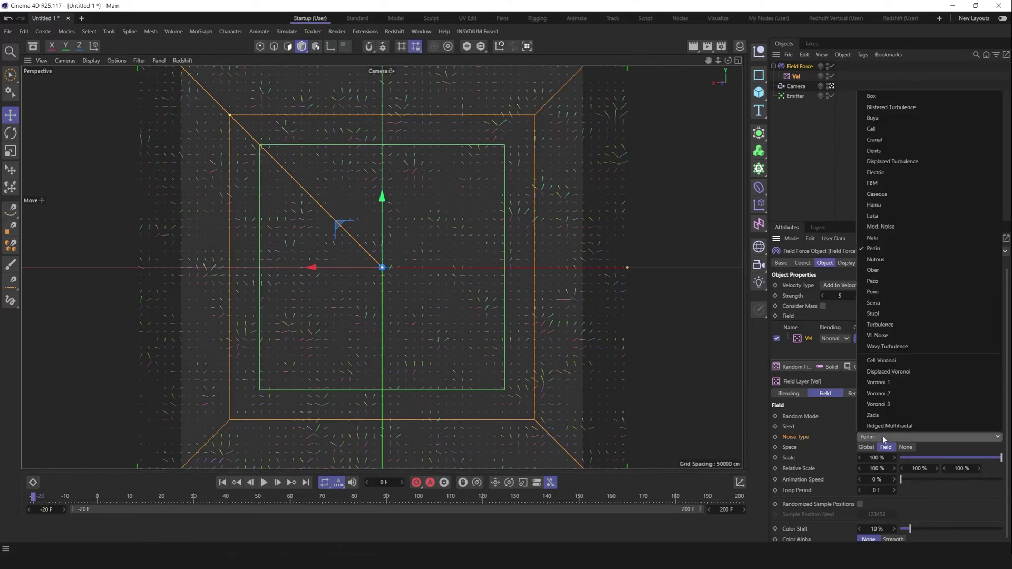
pyautogui.click(891, 346)
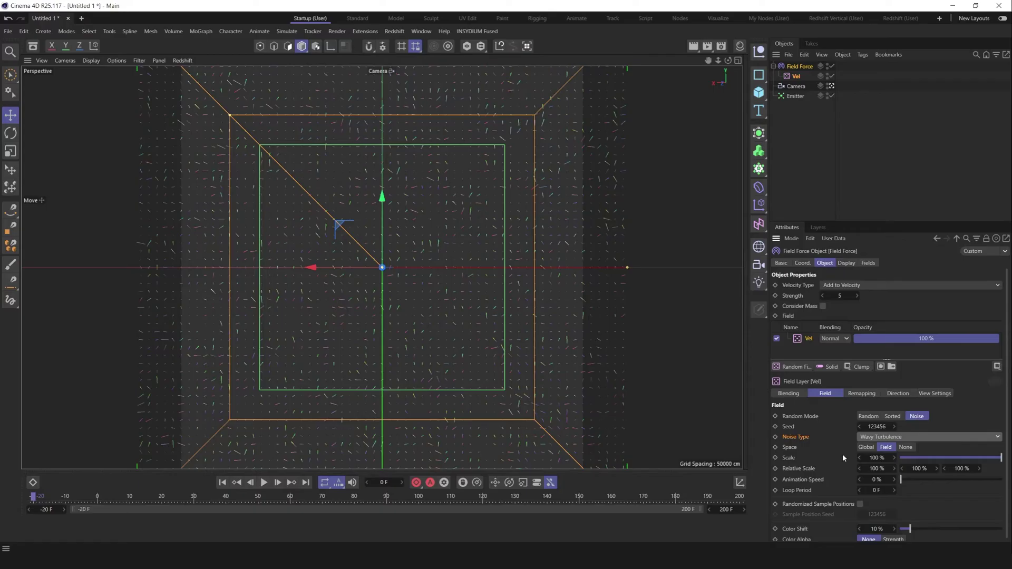
pyautogui.doubleClick(877, 458)
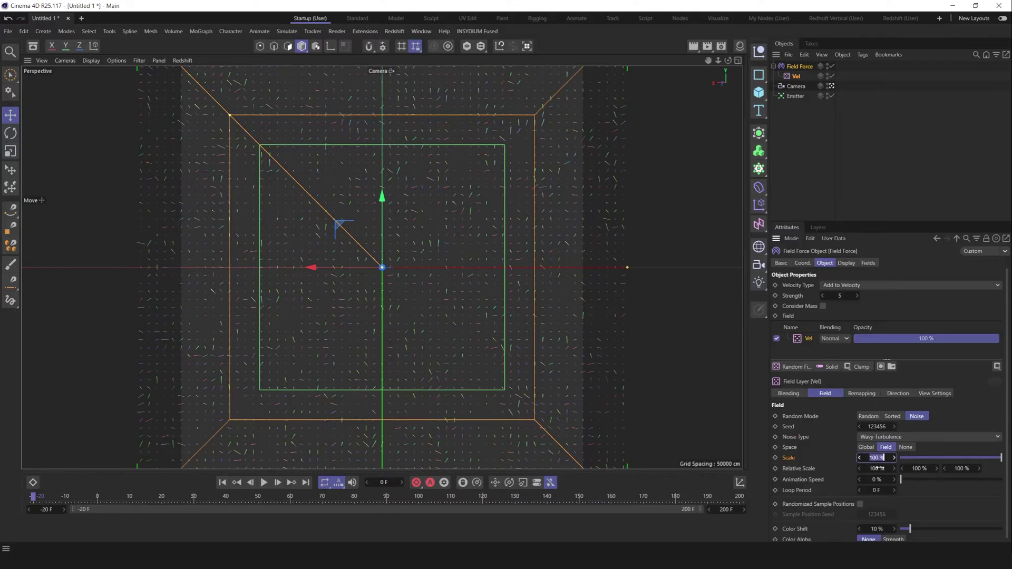
pyautogui.write('500')
pyautogui.press('Return')
# Set Animation Speed to 50%, disable the Emitter, and play back to preview the field.
pyautogui.click(802, 481)
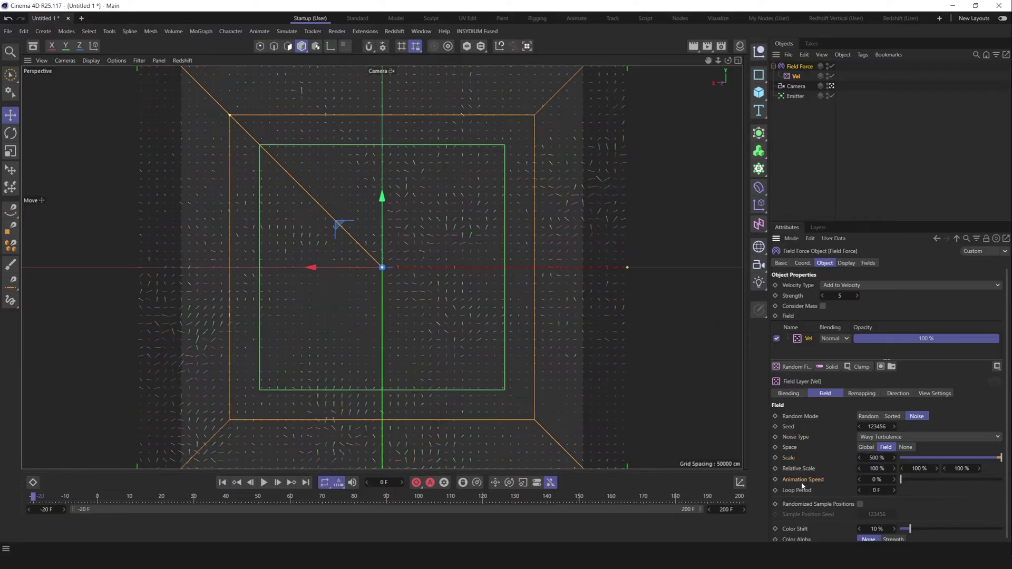
pyautogui.doubleClick(876, 479)
pyautogui.write('50')
pyautogui.press('Return')
pyautogui.click(832, 95)
pyautogui.click(264, 483)
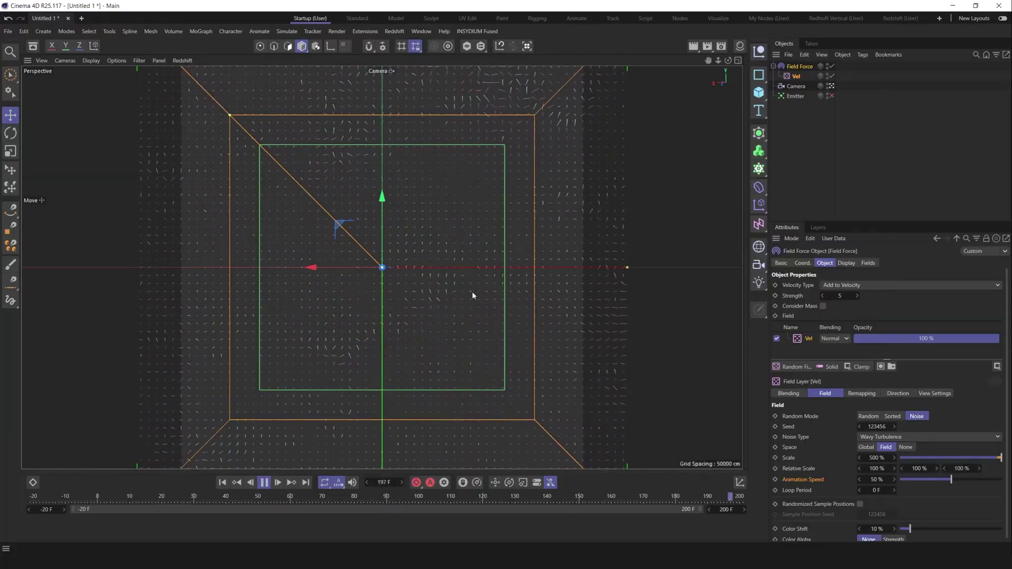
pyautogui.click(264, 483)
pyautogui.click(222, 483)
# Set the field's Animation Speed back to 0%.
pyautogui.doubleClick(877, 478)
pyautogui.write('0')
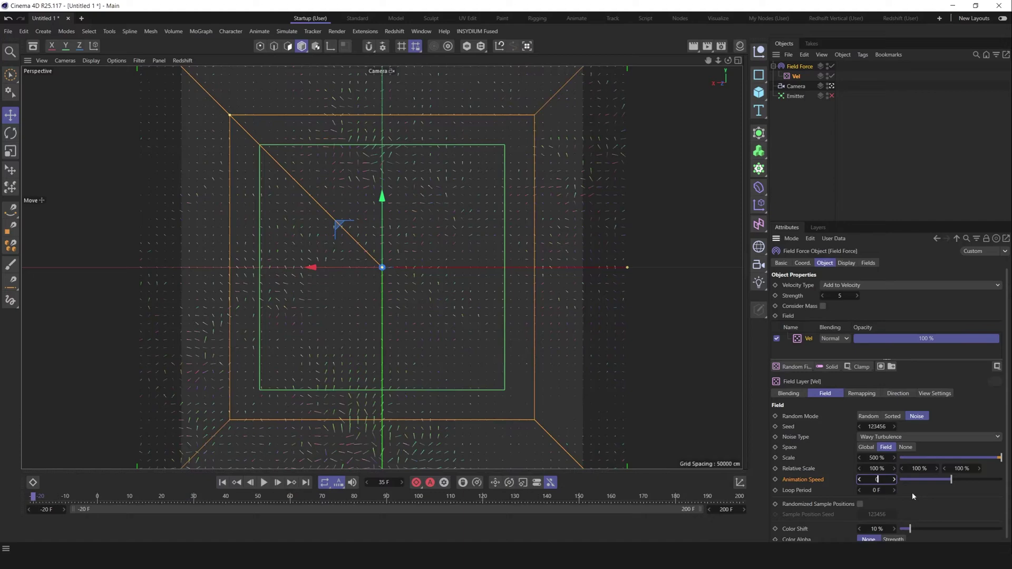
pyautogui.press('Return')
# Re-enable the Emitter, play the simulation, then rewind to the start.
pyautogui.click(831, 96)
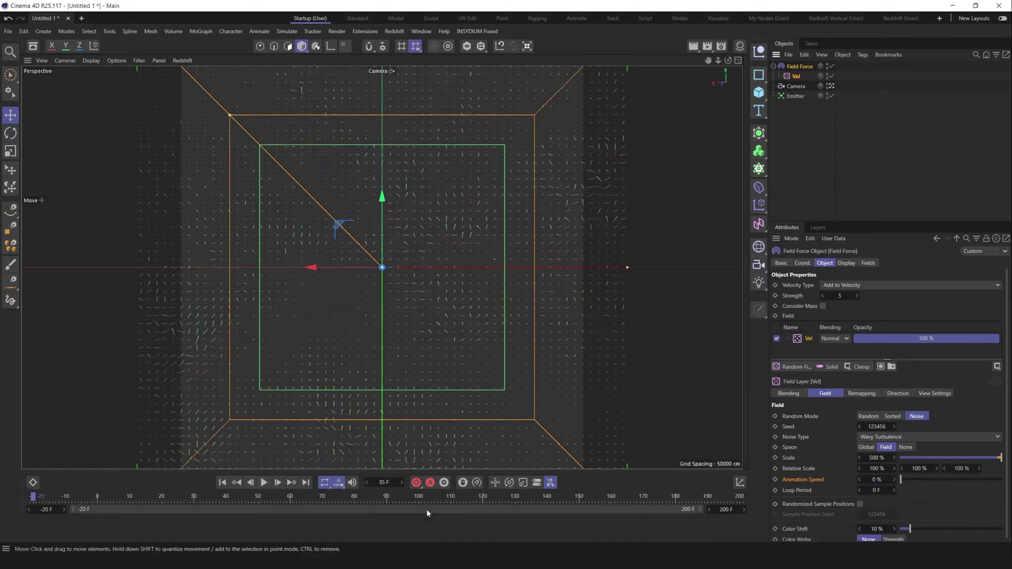
pyautogui.click(264, 483)
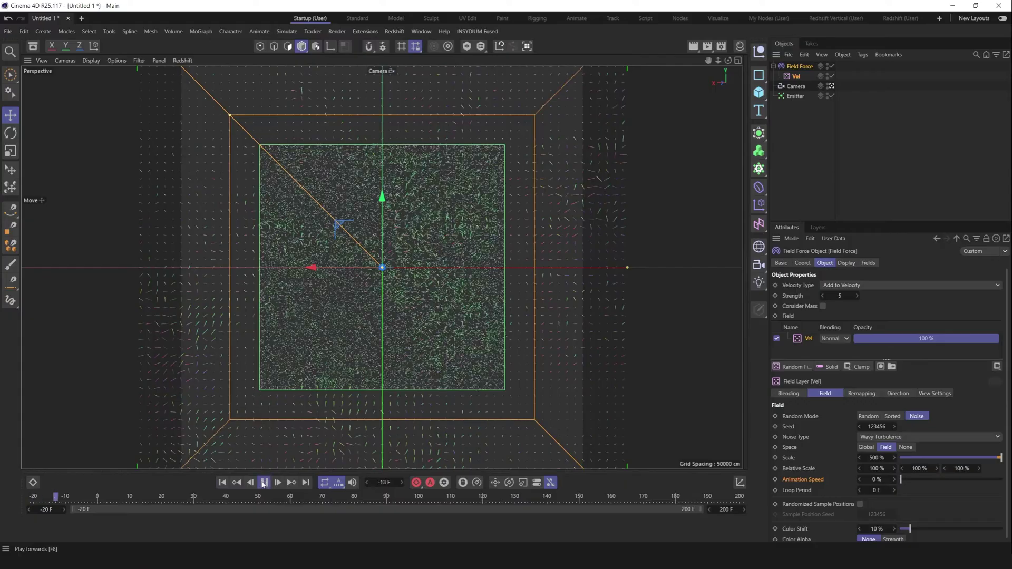
pyautogui.click(223, 483)
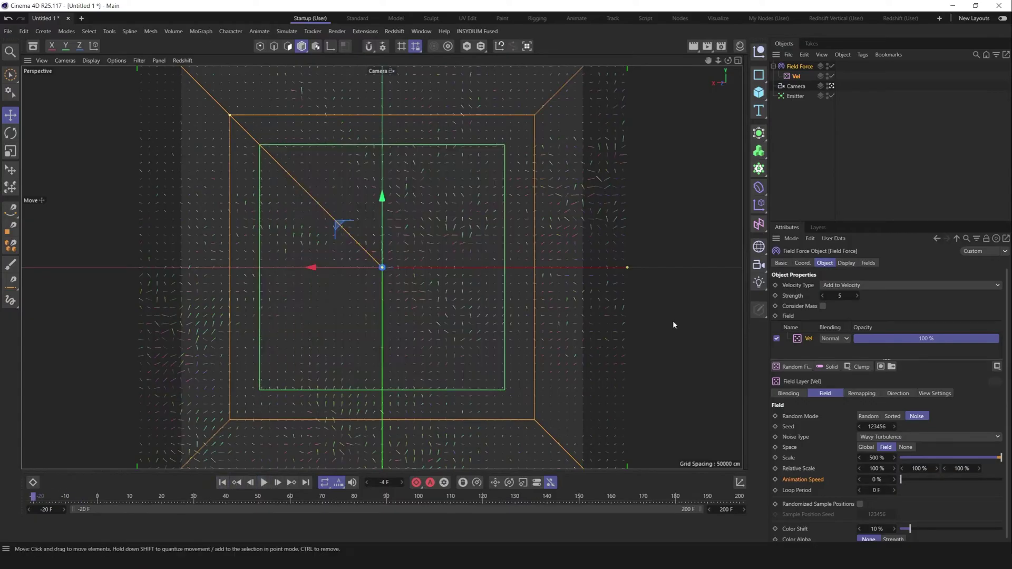
# Keyframe the Field Force's Enabled off at frame -1 and on at frame 0, scrubbing to verify.
pyautogui.click(832, 66)
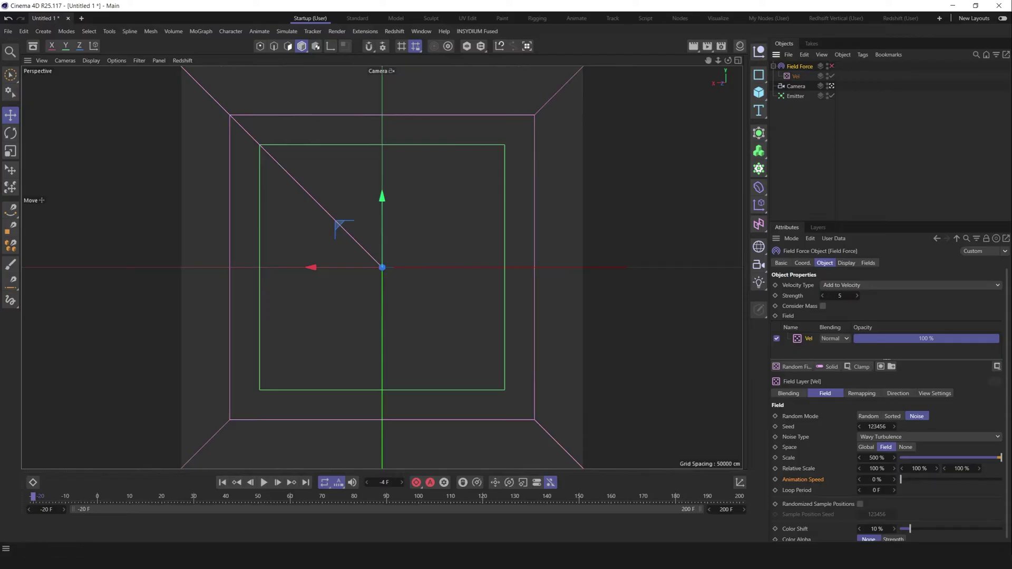
pyautogui.moveTo(57, 502); pyautogui.dragTo(95, 499)
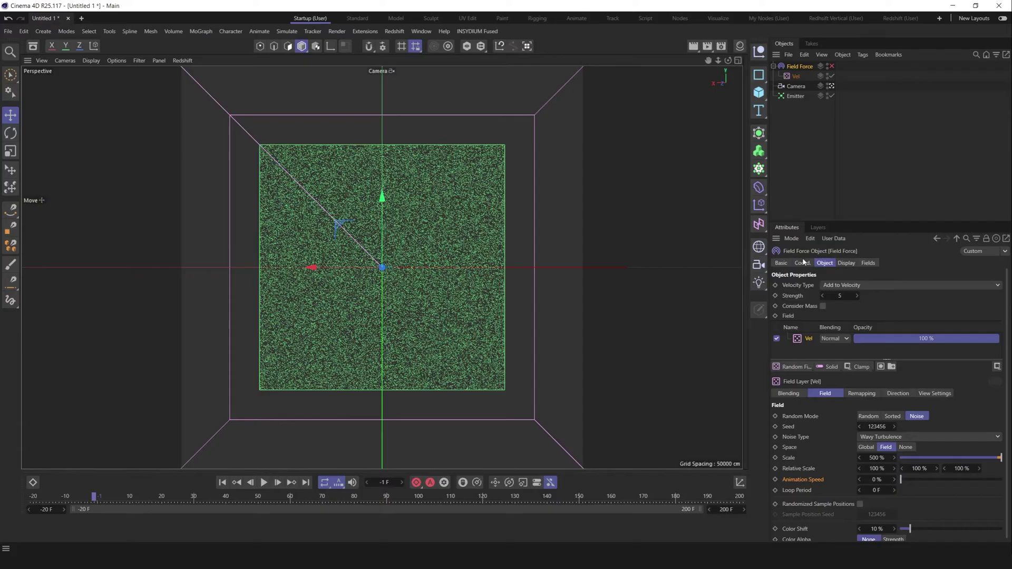
pyautogui.click(781, 263)
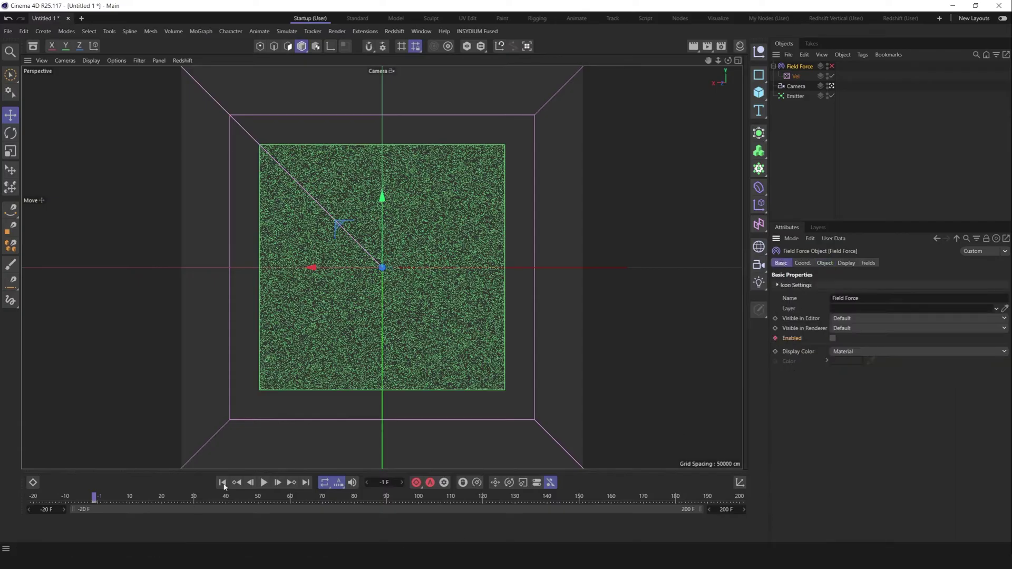
pyautogui.click(277, 482)
pyautogui.click(832, 338)
pyautogui.moveTo(97, 497); pyautogui.dragTo(1, 502)
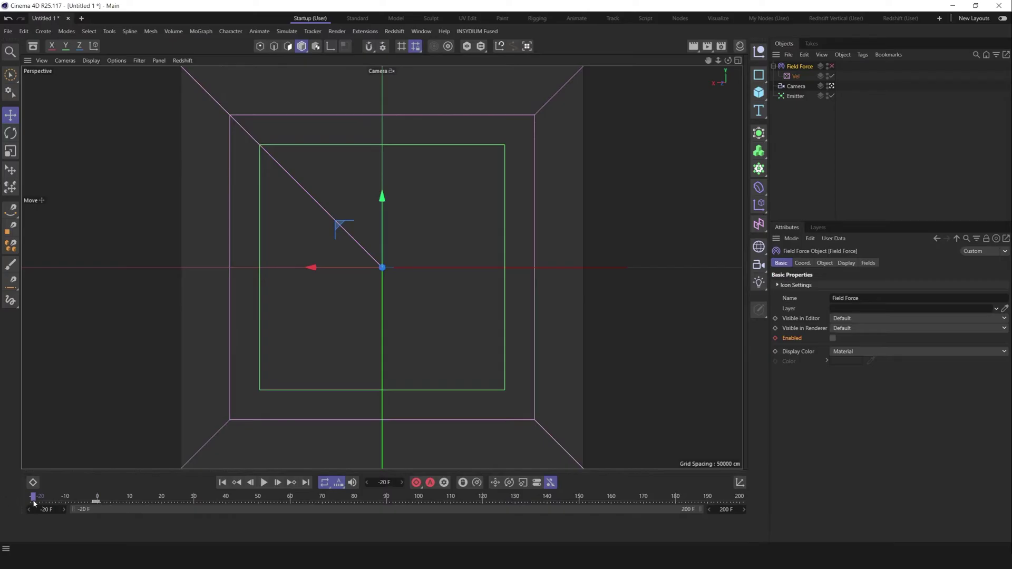
# Play and pause the simulation to watch the grid break apart, rewind, and show the Field Force's field layers.
pyautogui.click(264, 483)
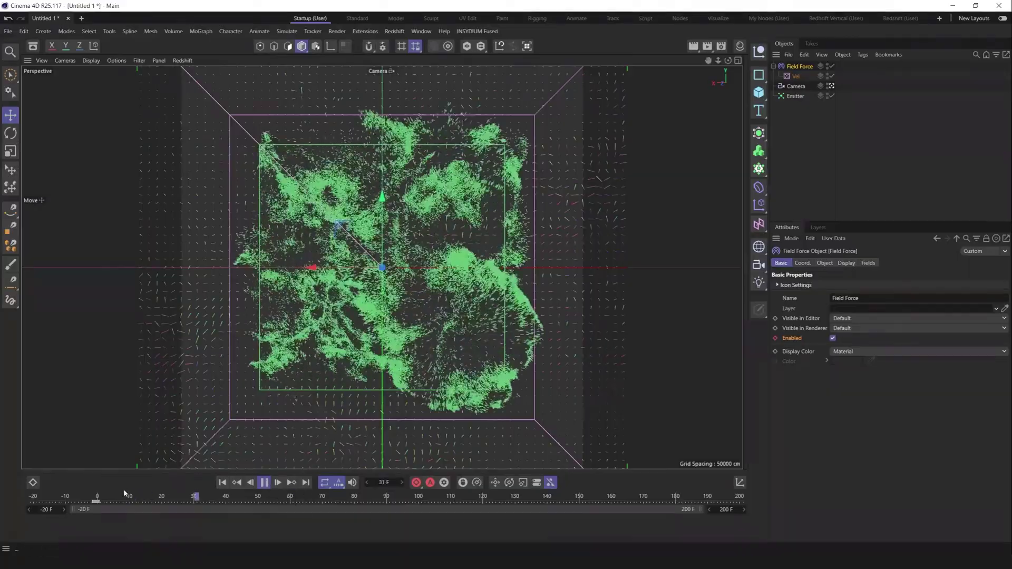
pyautogui.click(264, 483)
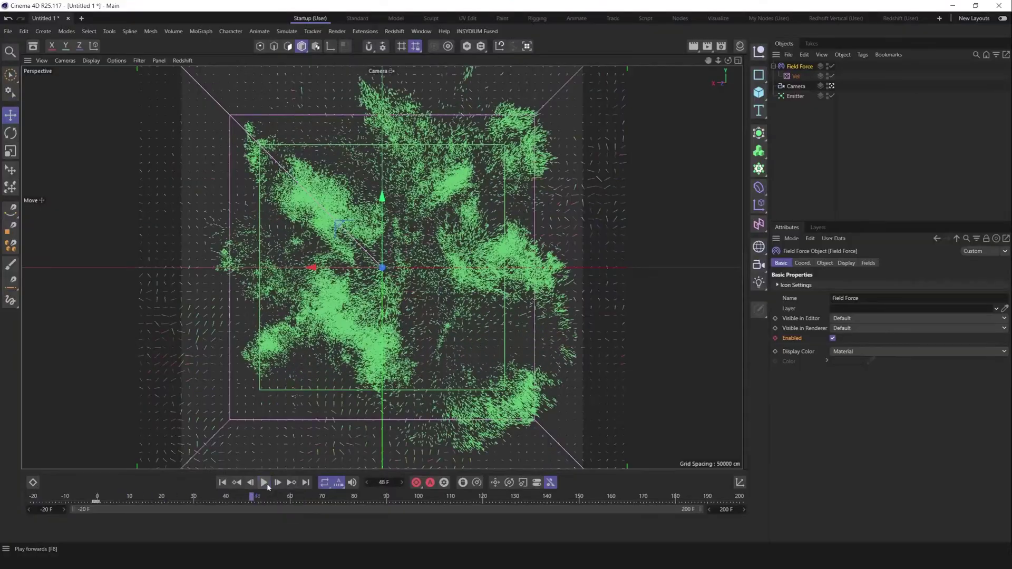
pyautogui.click(222, 483)
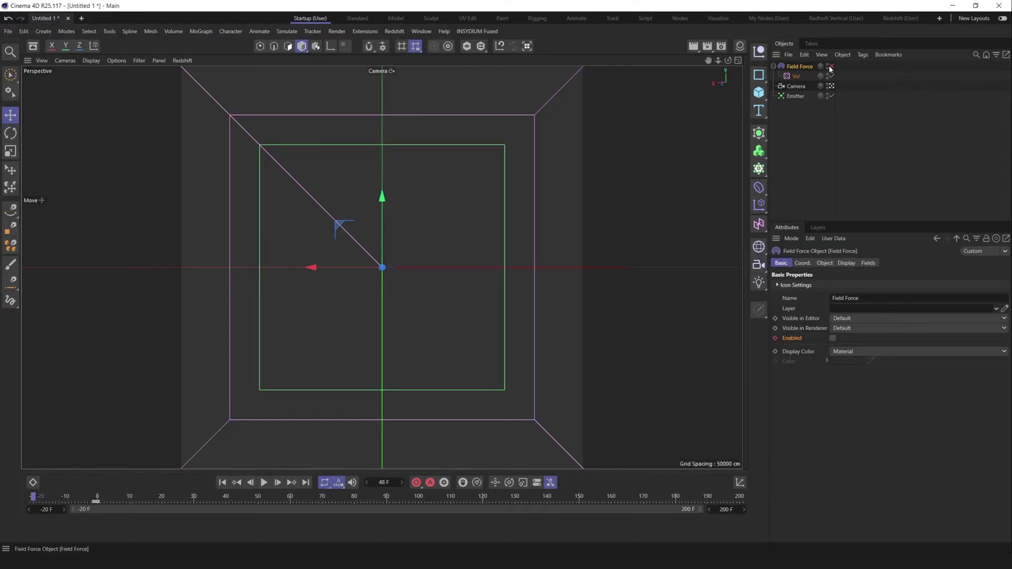
pyautogui.click(825, 263)
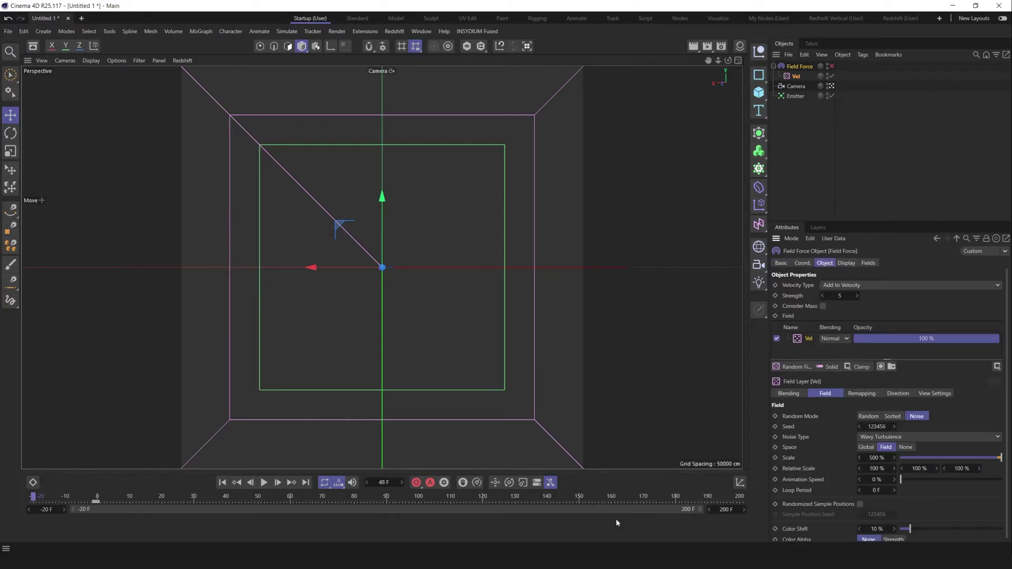
# Add a Curve modifier layer, enlarge the field list, and park at frame 0 with the Emitter off.
pyautogui.click(857, 367)
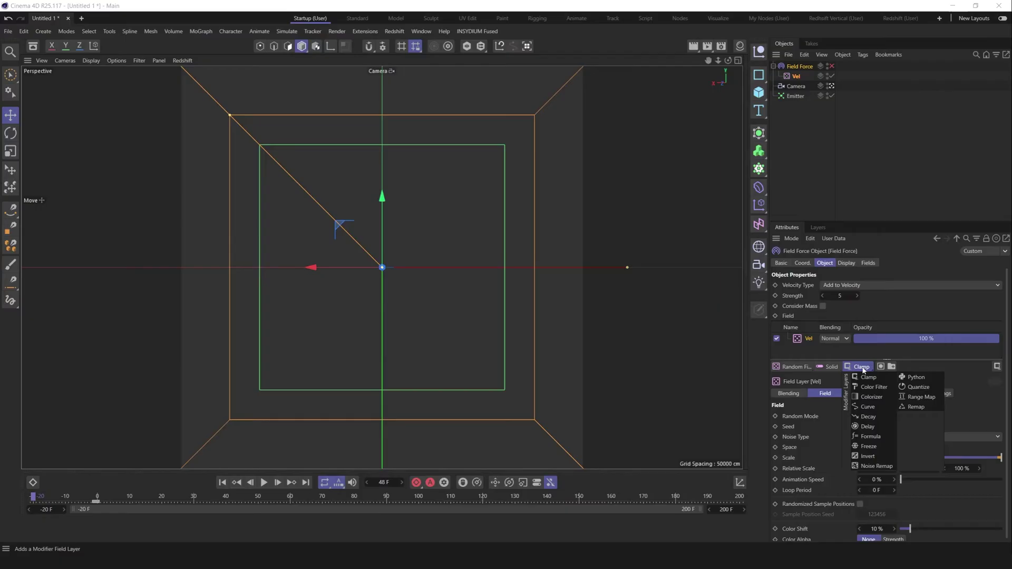
pyautogui.click(878, 407)
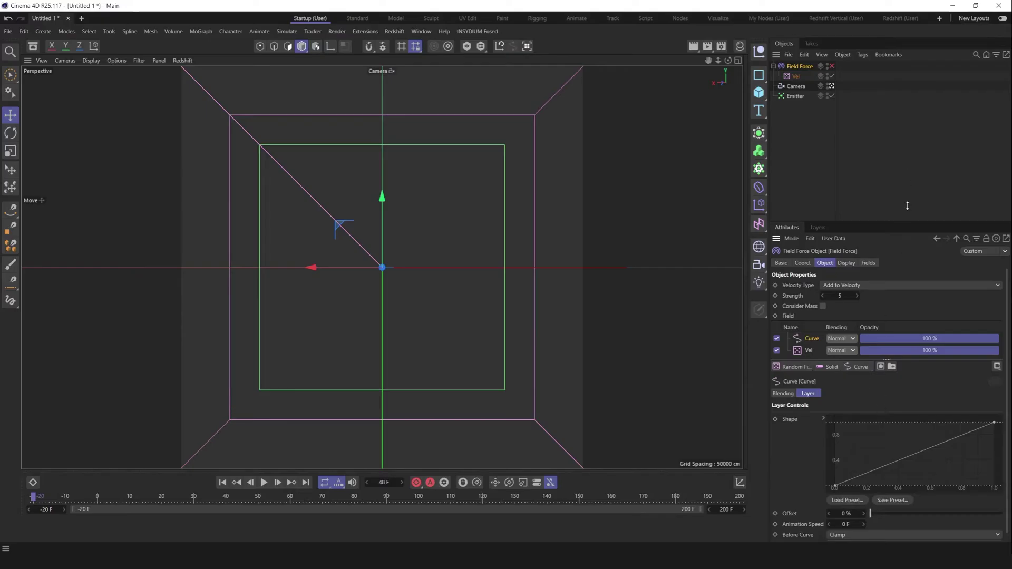
pyautogui.moveTo(907, 206); pyautogui.dragTo(908, 123)
pyautogui.moveTo(910, 279); pyautogui.dragTo(922, 337)
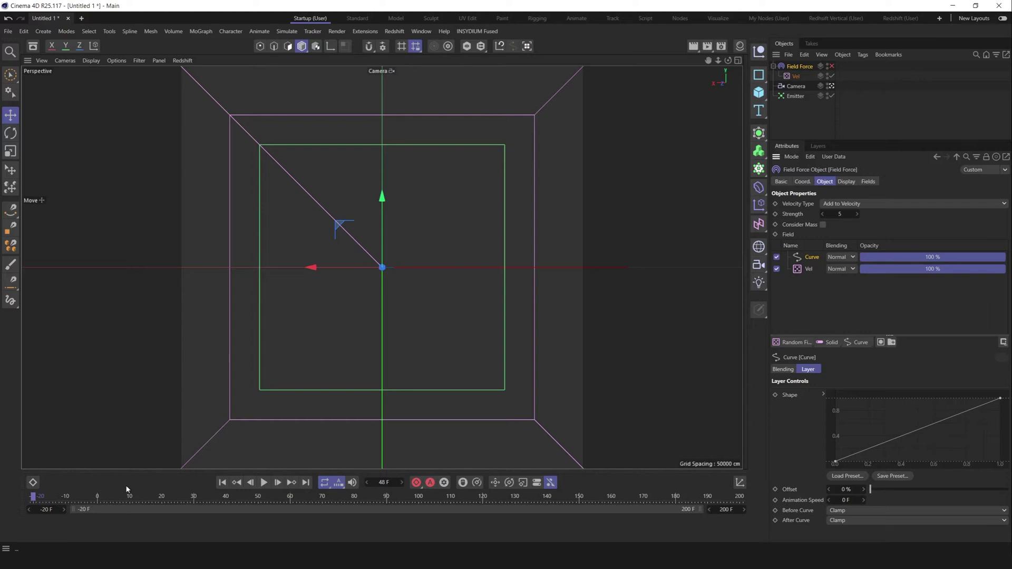
pyautogui.press('F8')
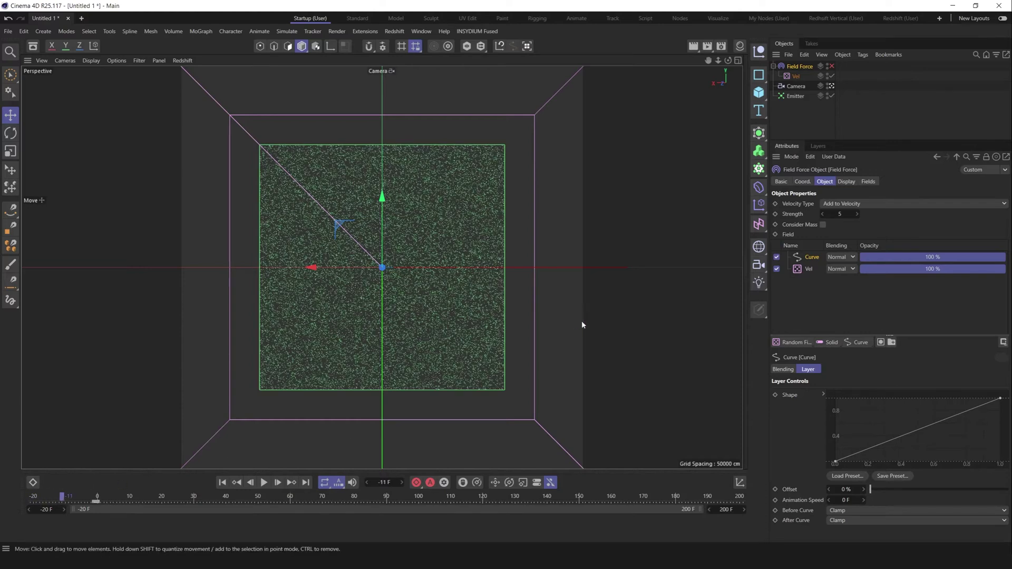
pyautogui.click(832, 95)
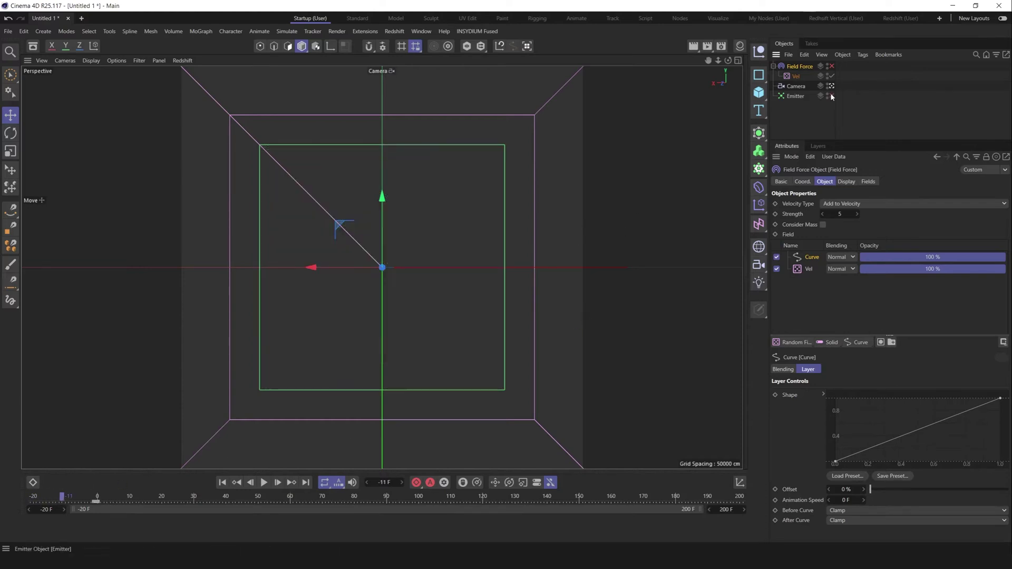
pyautogui.click(97, 499)
# Bend the Curve's Shape graph into an S-curve, start point pushed right, end point at 1.0.
pyautogui.moveTo(835, 461); pyautogui.dragTo(864, 481)
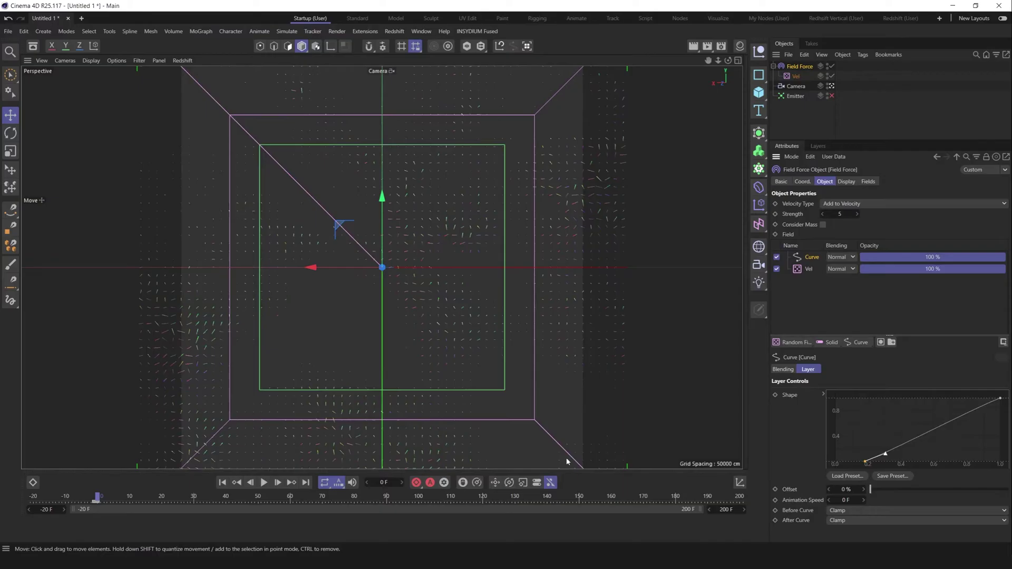
pyautogui.moveTo(865, 463); pyautogui.dragTo(820, 466)
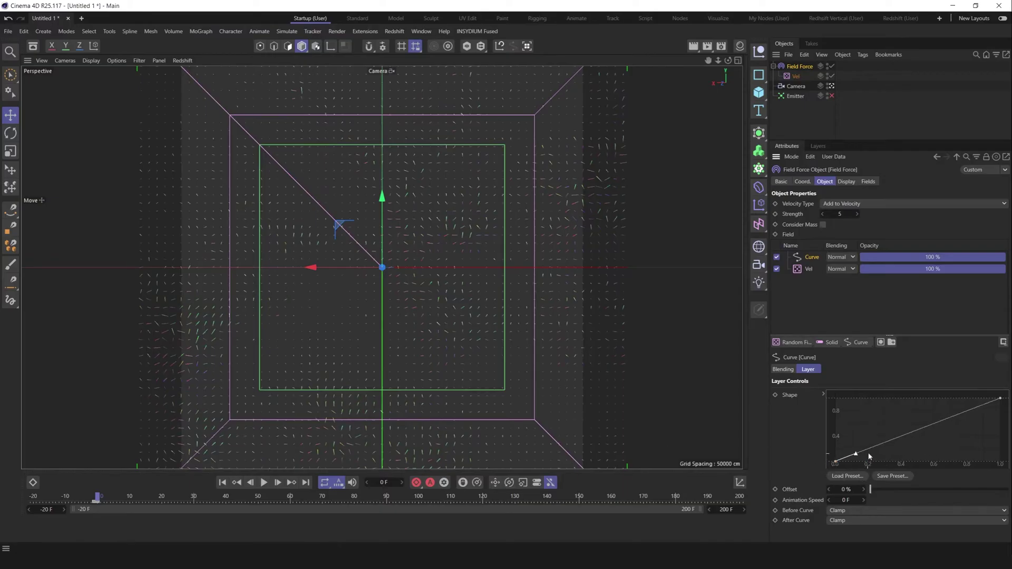
pyautogui.click(1000, 399)
pyautogui.moveTo(857, 455); pyautogui.dragTo(913, 462)
pyautogui.click(839, 461)
pyautogui.moveTo(847, 463); pyautogui.dragTo(861, 462)
pyautogui.moveTo(1000, 399); pyautogui.dragTo(926, 413)
pyautogui.click(859, 461)
pyautogui.moveTo(859, 462); pyautogui.dragTo(873, 462)
pyautogui.moveTo(1003, 414); pyautogui.dragTo(1001, 399)
# Re-enable the Emitter and replay the simulation from the start.
pyautogui.click(832, 66)
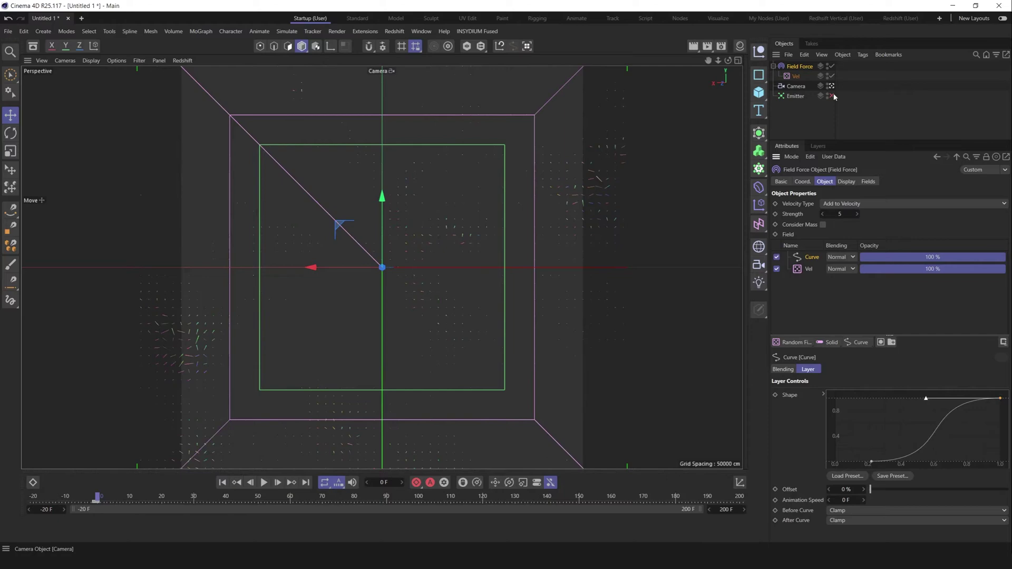
pyautogui.click(832, 96)
pyautogui.click(251, 482)
pyautogui.click(263, 483)
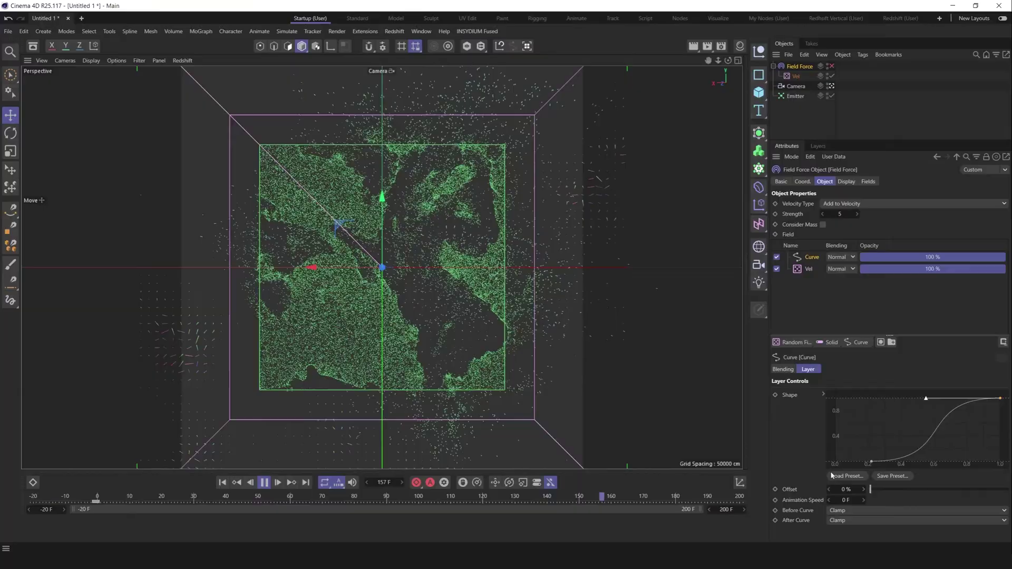
# Set the Vel noise layer's Animation Speed to 50%.
pyautogui.click(806, 270)
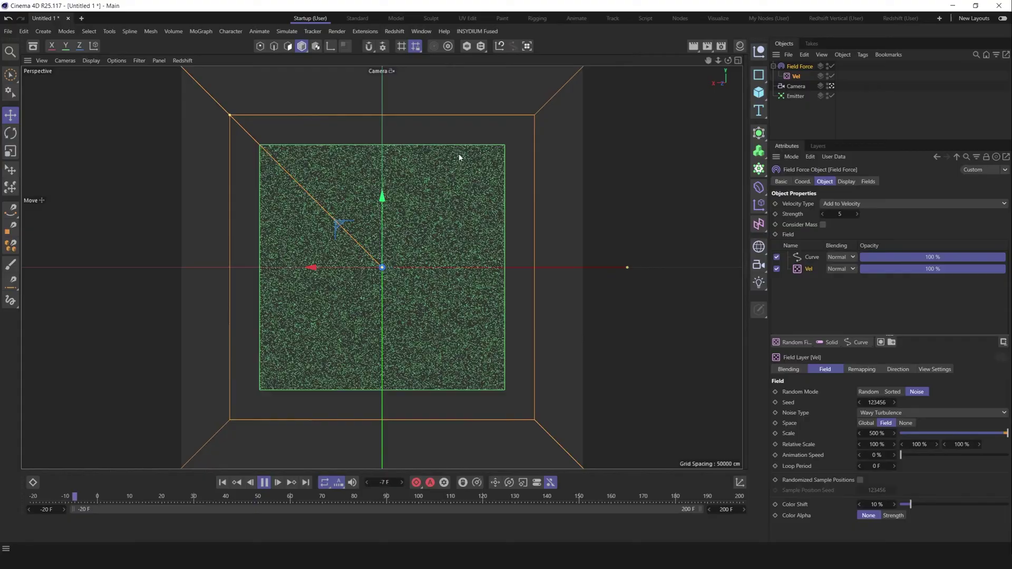
pyautogui.click(264, 483)
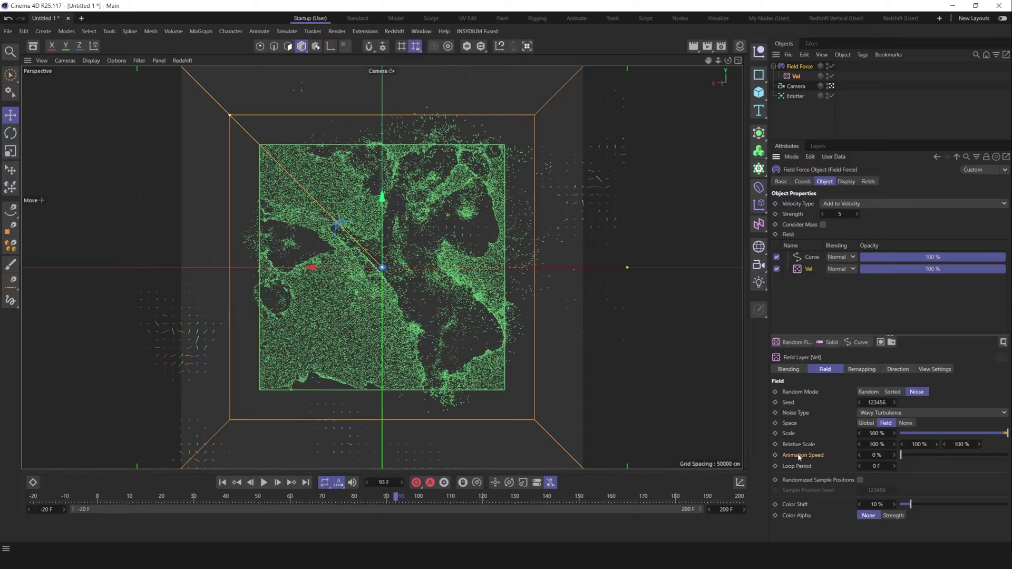
pyautogui.click(876, 455)
pyautogui.write('50')
pyautogui.press('Return')
# Replay the simulation from the start several times to check the noise breakup, then stop.
pyautogui.click(221, 482)
pyautogui.click(265, 484)
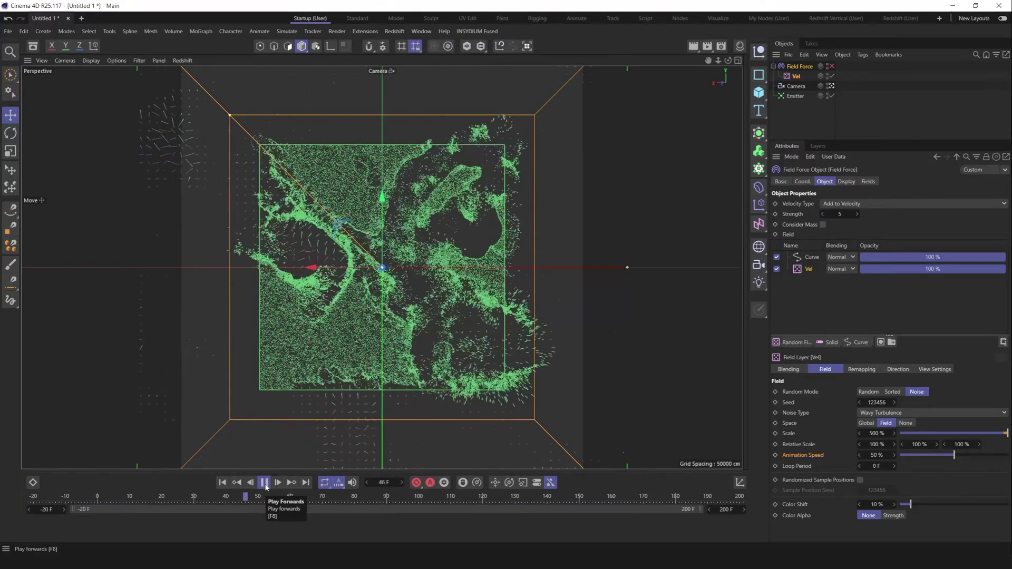
pyautogui.click(222, 483)
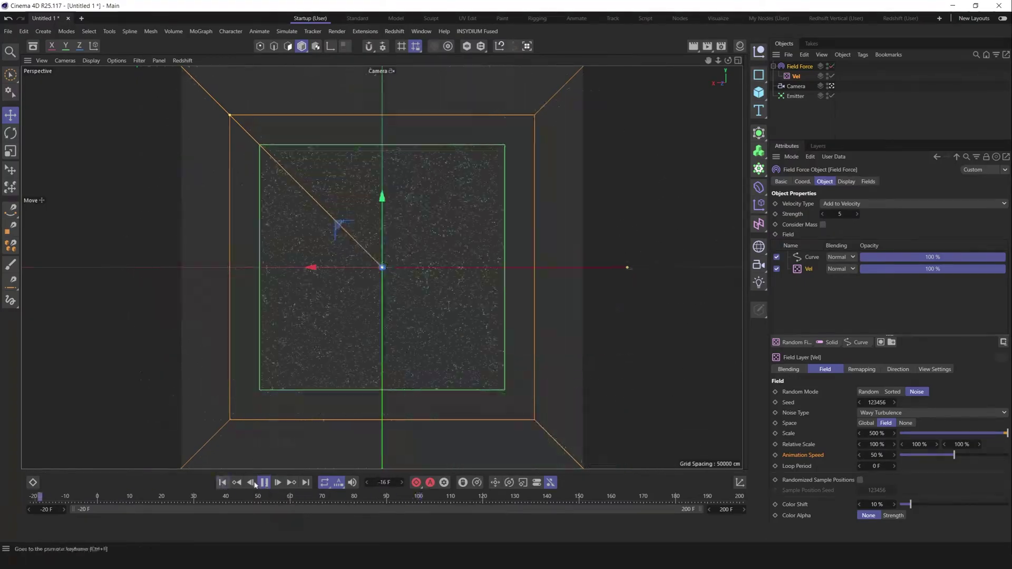
pyautogui.click(265, 483)
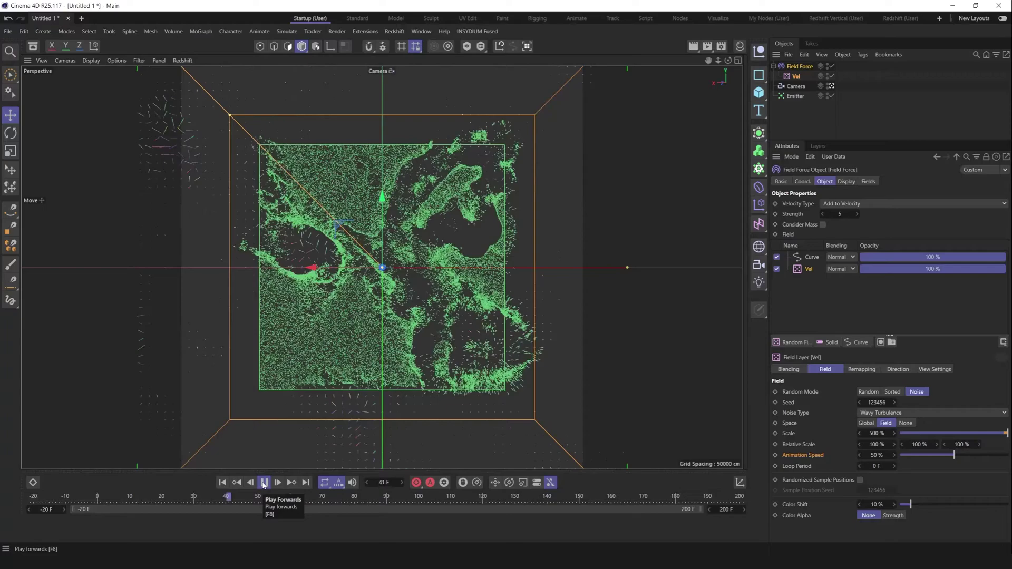
pyautogui.click(235, 484)
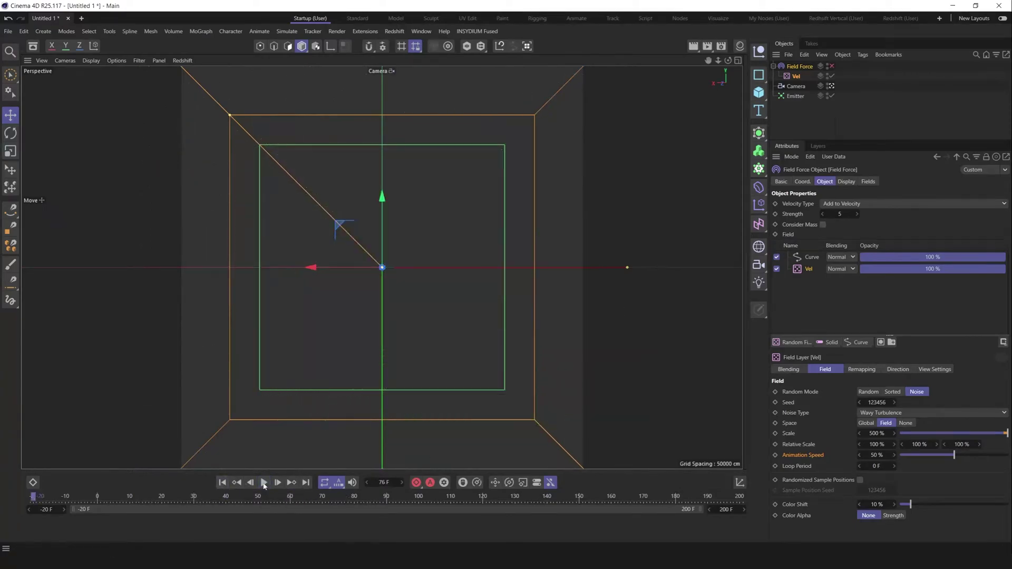
pyautogui.click(263, 483)
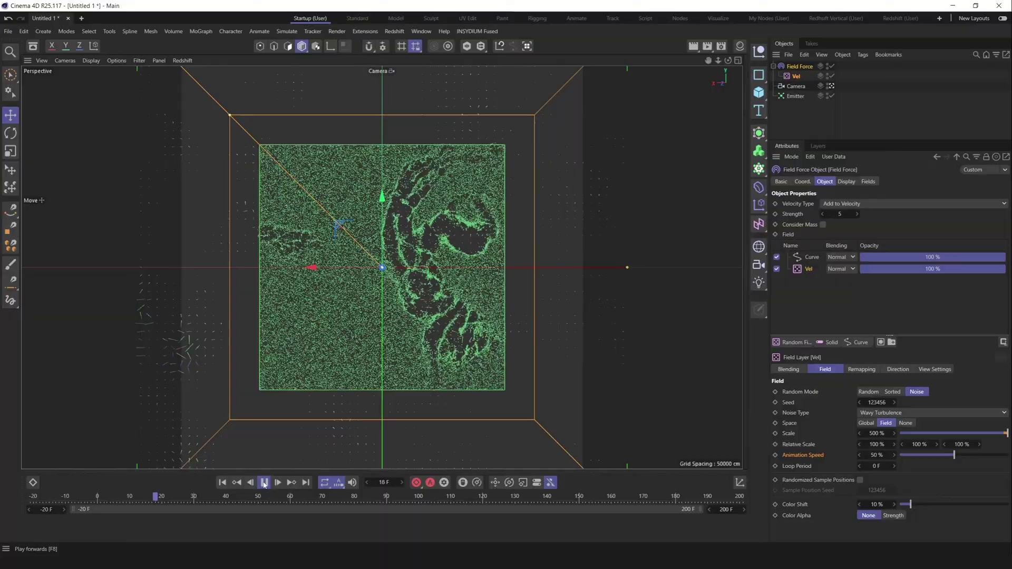
pyautogui.click(264, 483)
# Replay the simulation with Field Force Strength 1, then stop and return to the start.
pyautogui.click(222, 483)
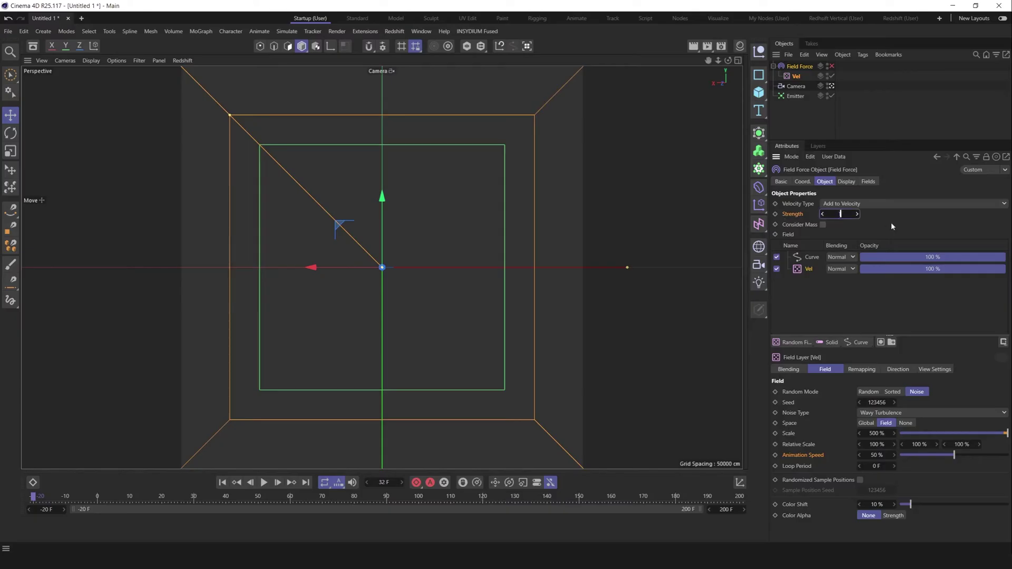
pyautogui.click(265, 483)
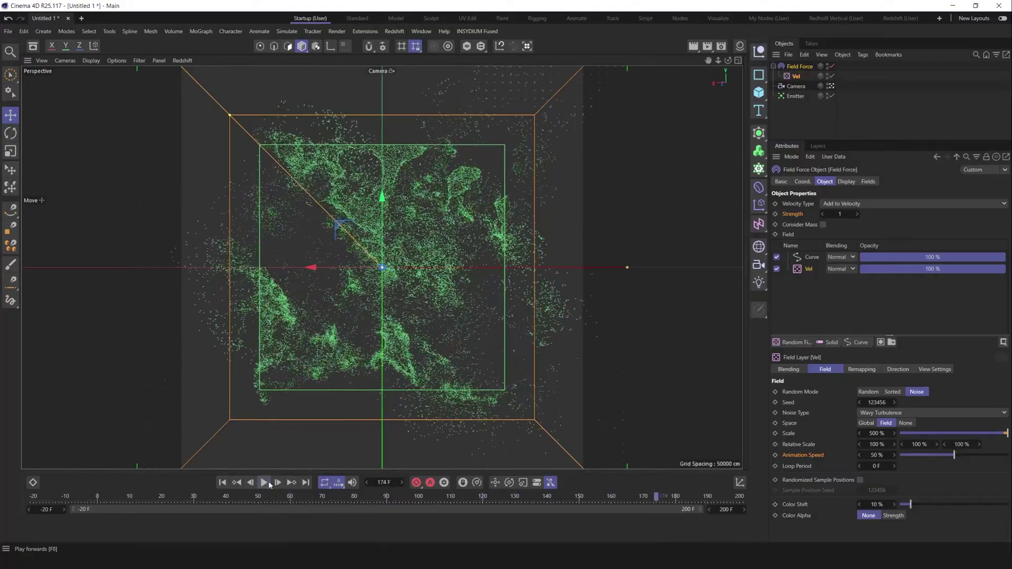
pyautogui.click(265, 483)
pyautogui.click(222, 482)
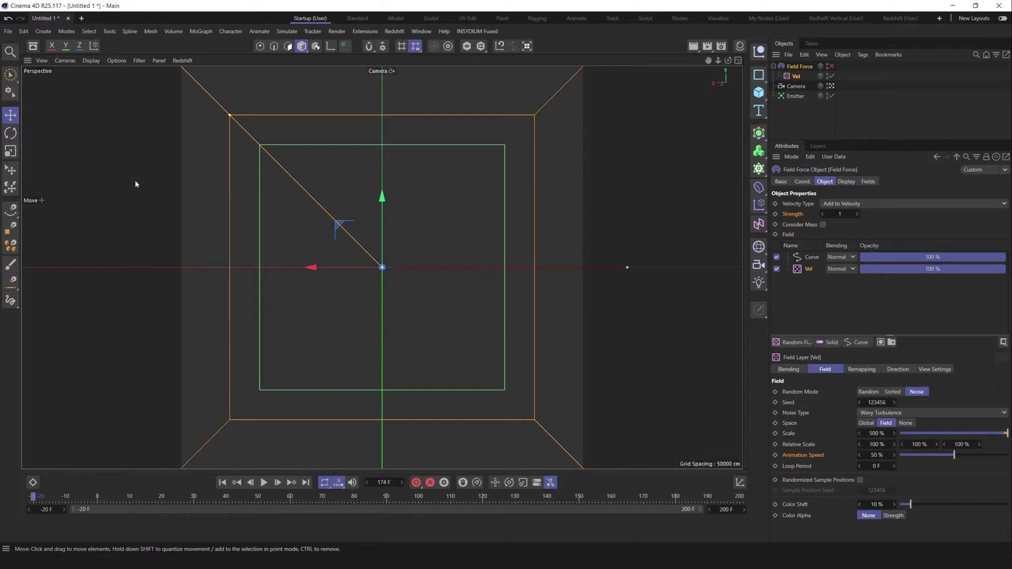
pyautogui.hotkey('shift', 'F8')
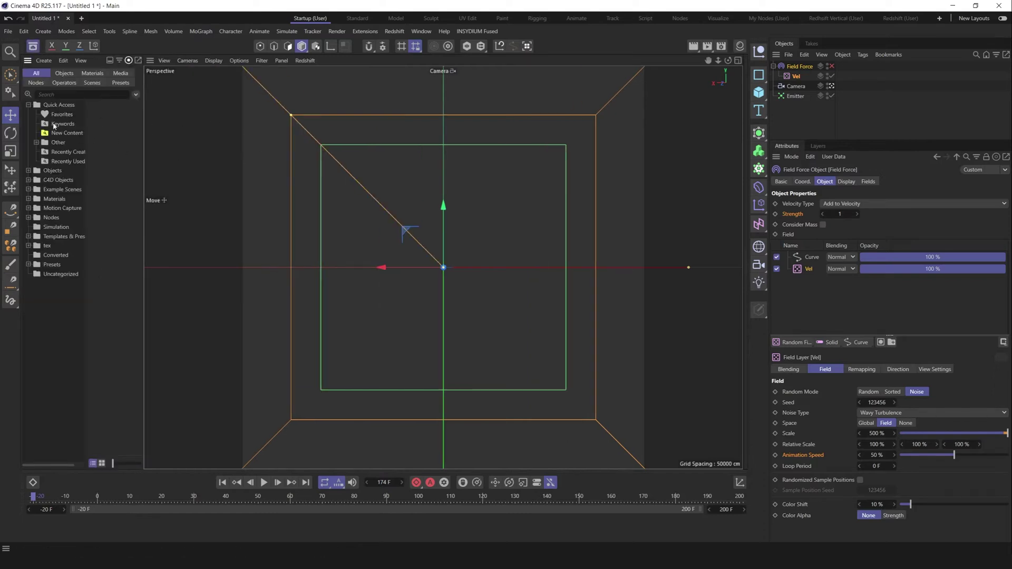
pyautogui.click(65, 133)
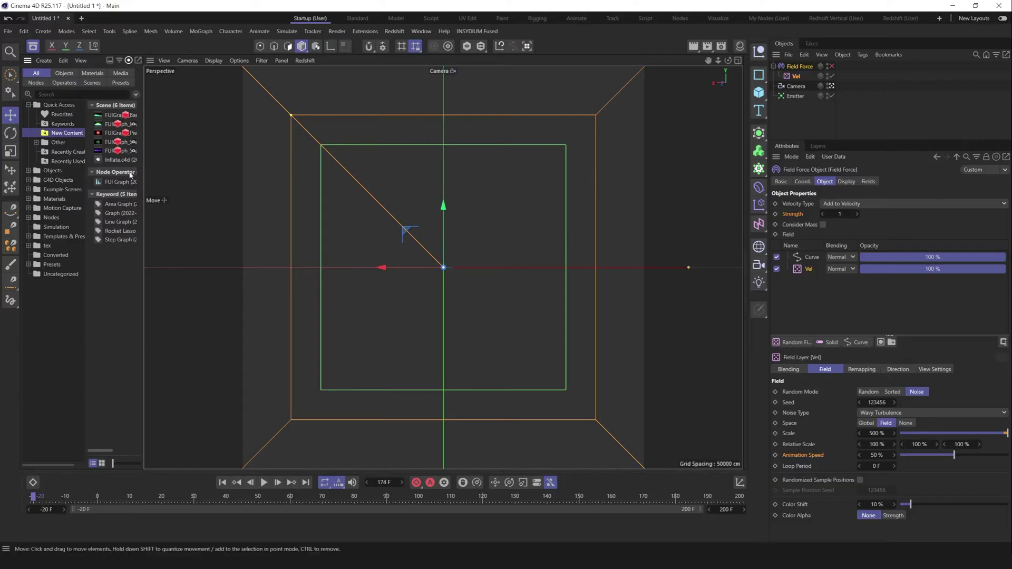
pyautogui.moveTo(143, 172); pyautogui.dragTo(231, 172)
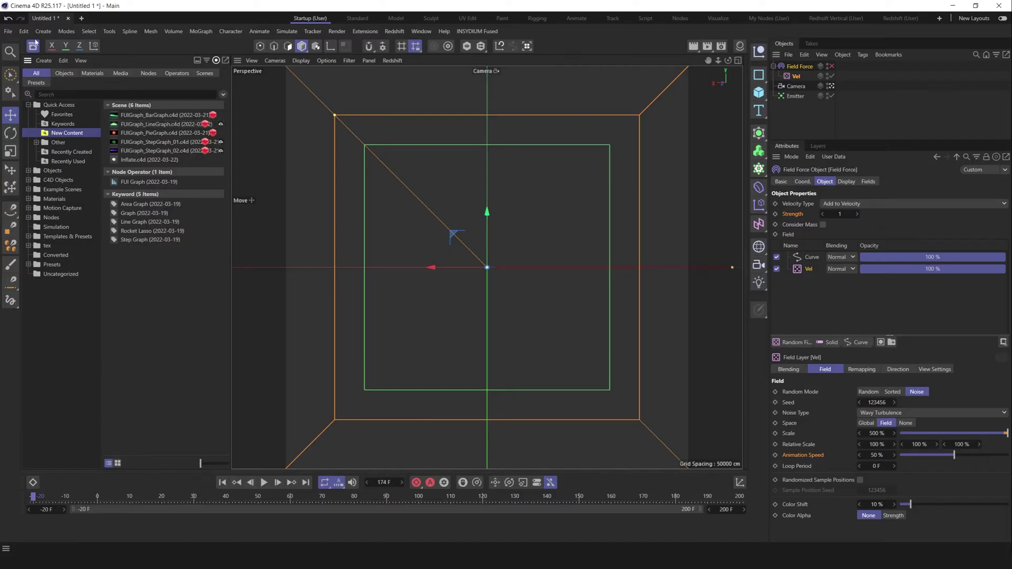
pyautogui.click(33, 46)
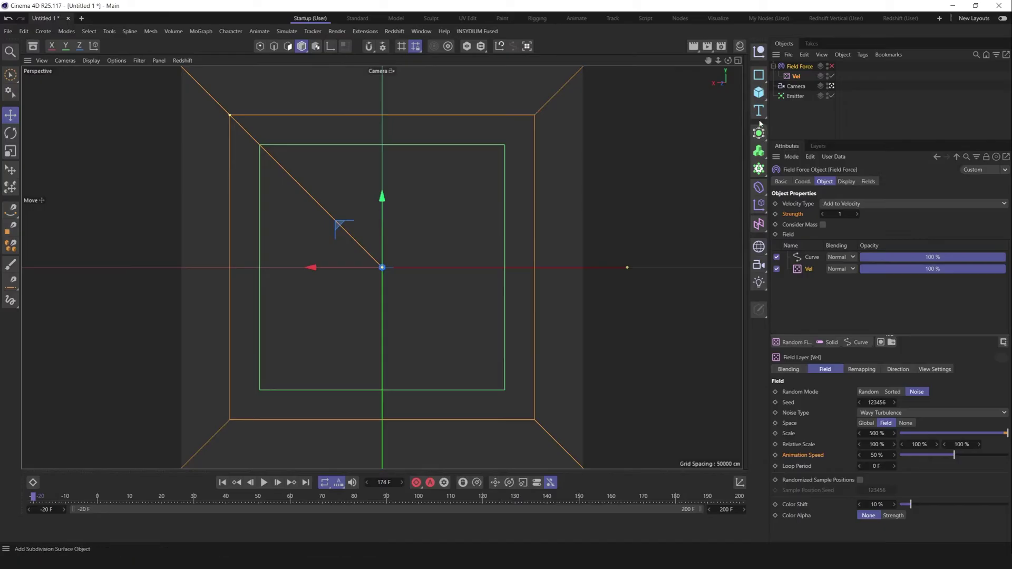
# Add a Plane facing -Z with Width and Height of 100 cm.
pyautogui.click(759, 92)
pyautogui.click(793, 127)
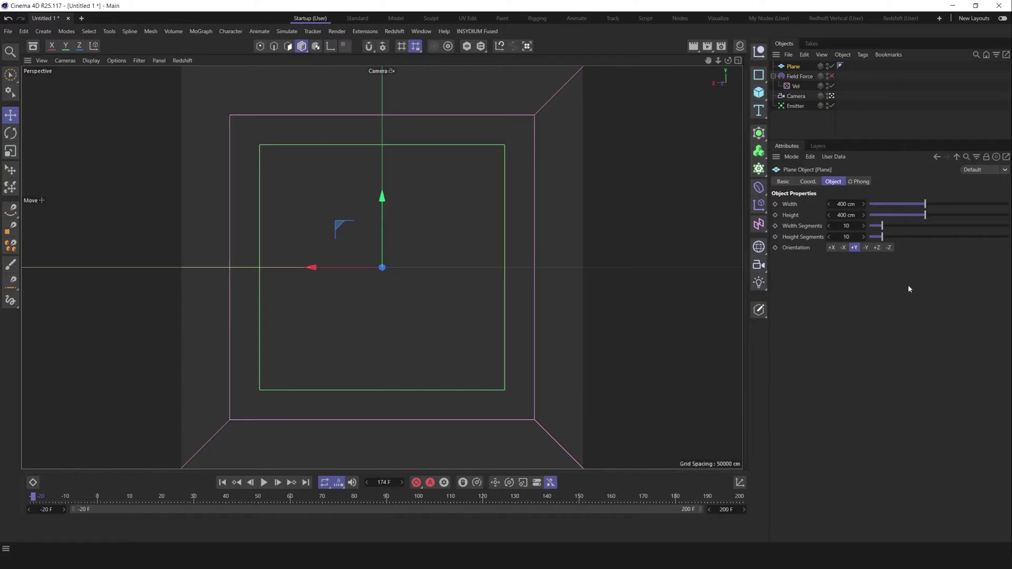
pyautogui.click(889, 248)
pyautogui.click(854, 204)
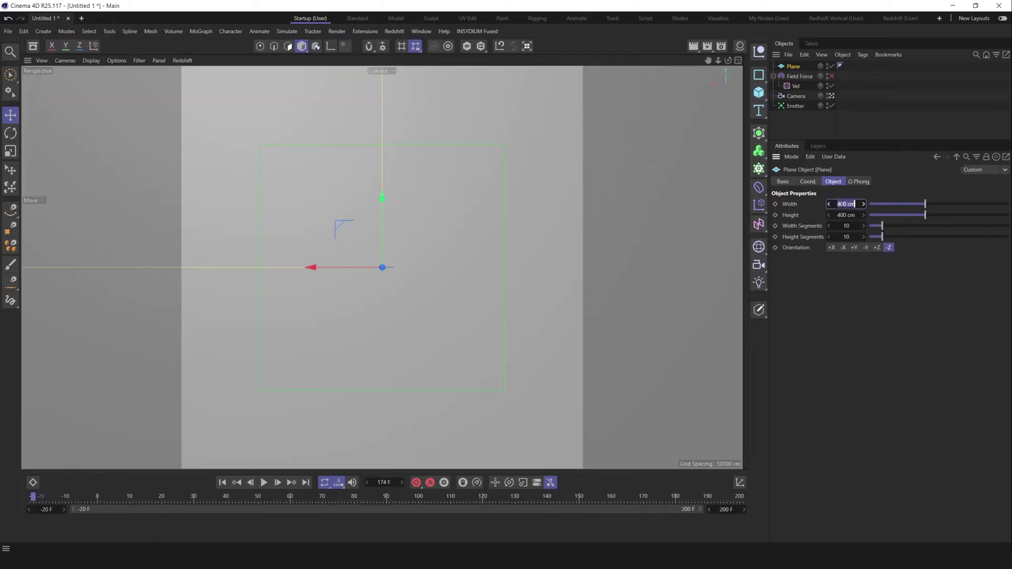
pyautogui.write('100')
pyautogui.press('Tab')
pyautogui.write('100')
pyautogui.press('Return')
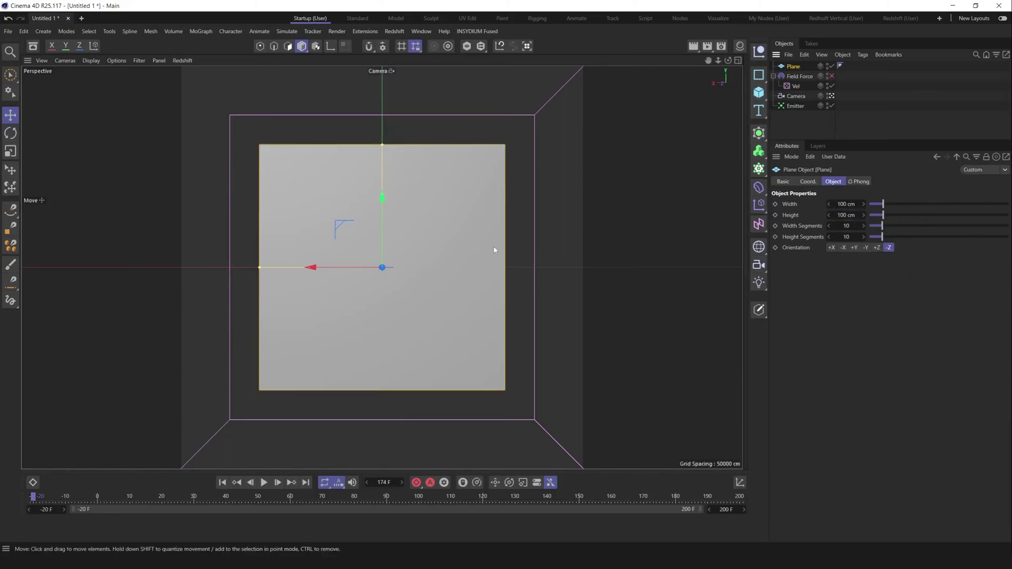
# Show wireframe lines on the shaded view and give the plane 5 × 5 segments.
pyautogui.press('n')
pyautogui.press('b')
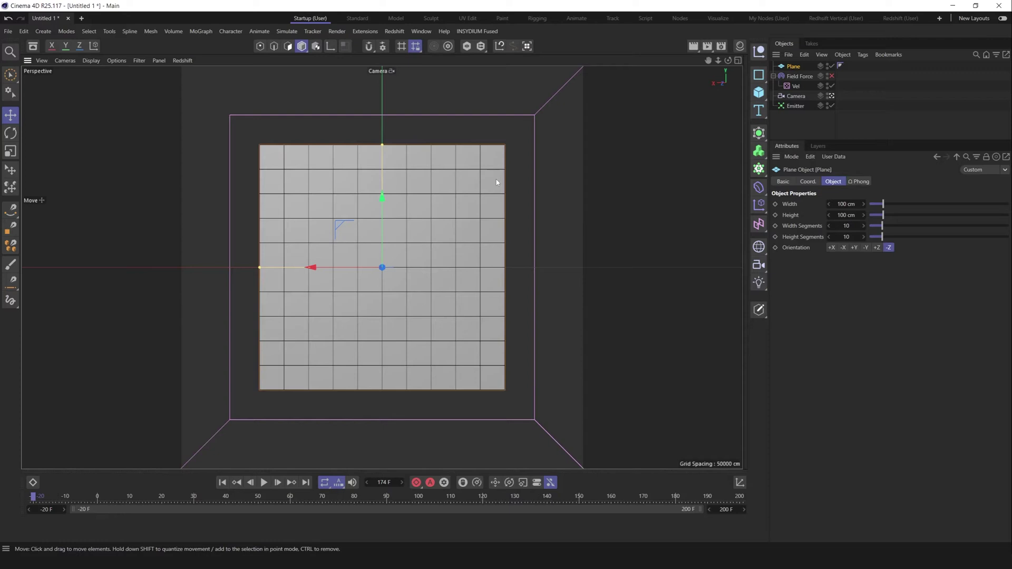
pyautogui.click(846, 225)
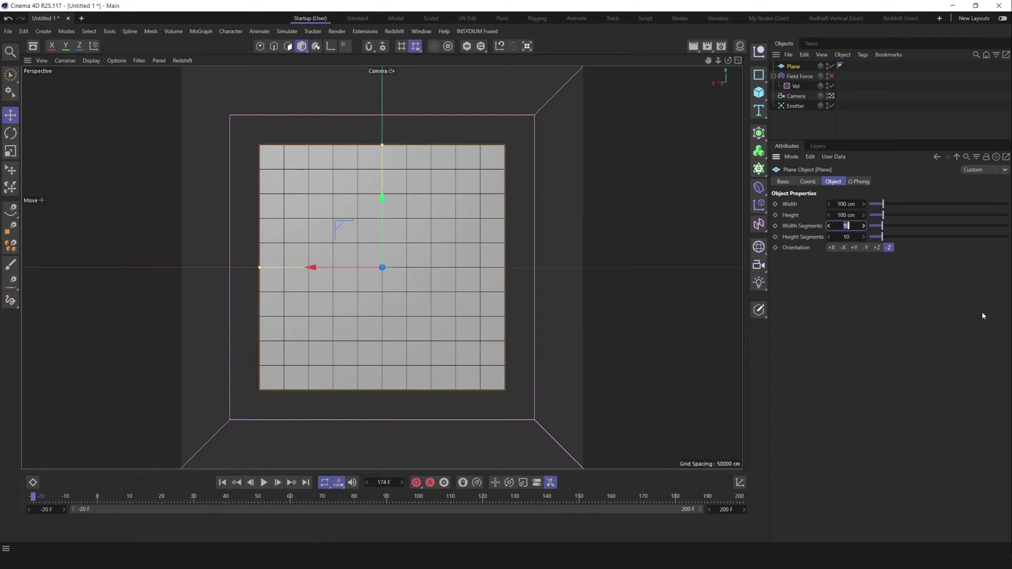
pyautogui.write('5')
pyautogui.press('Tab')
pyautogui.write('5')
pyautogui.press('Return')
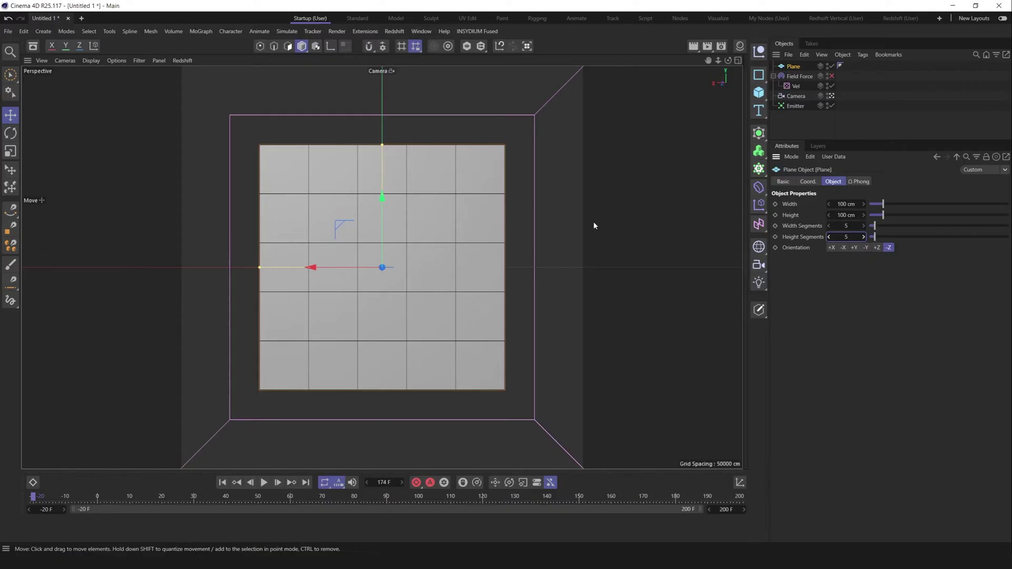
# Make the plane editable, select all its edges, and run Edge to Spline.
pyautogui.press('c')
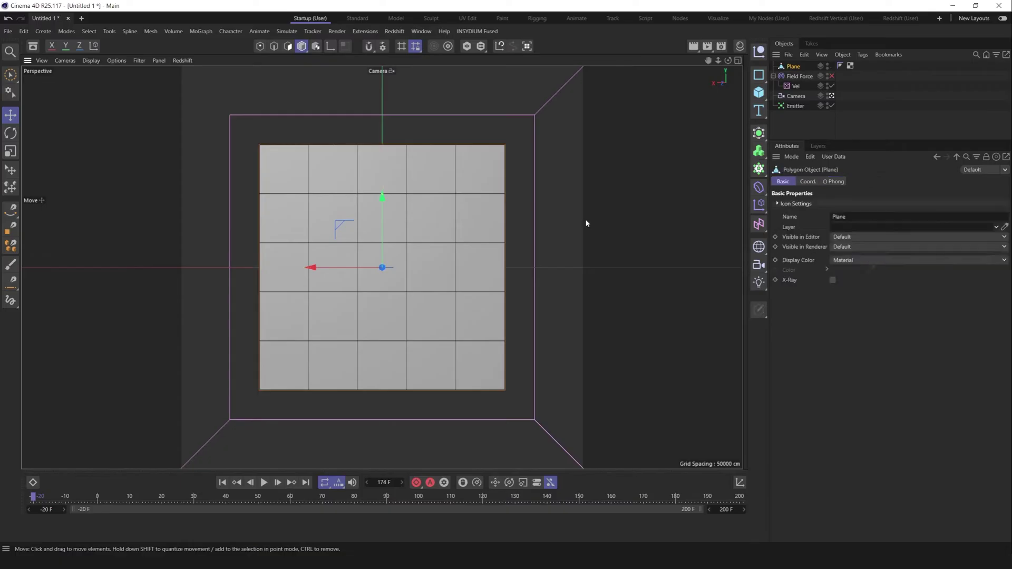
pyautogui.click(274, 47)
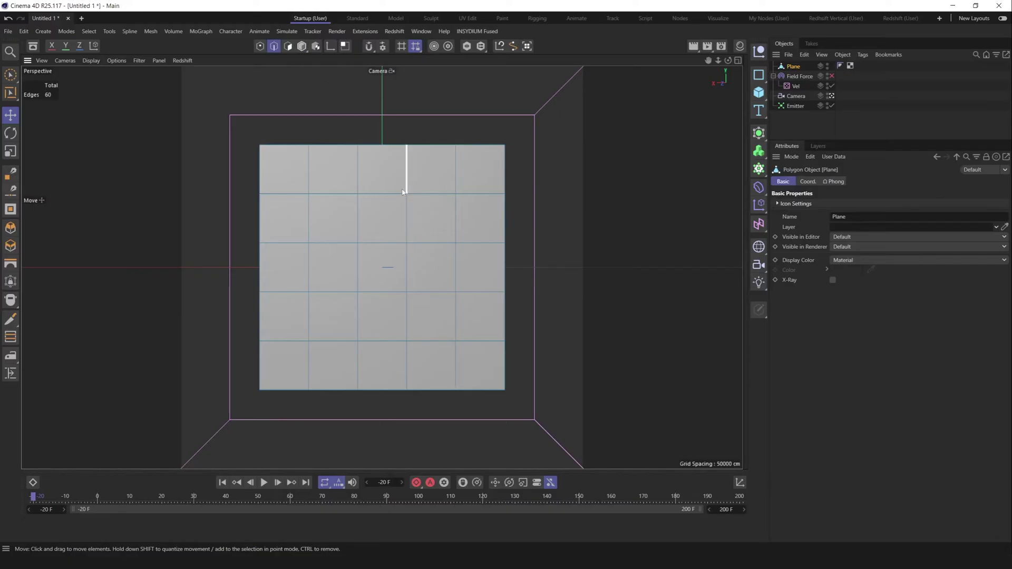
pyautogui.click(430, 194)
pyautogui.hotkey('ctrl', 'a')
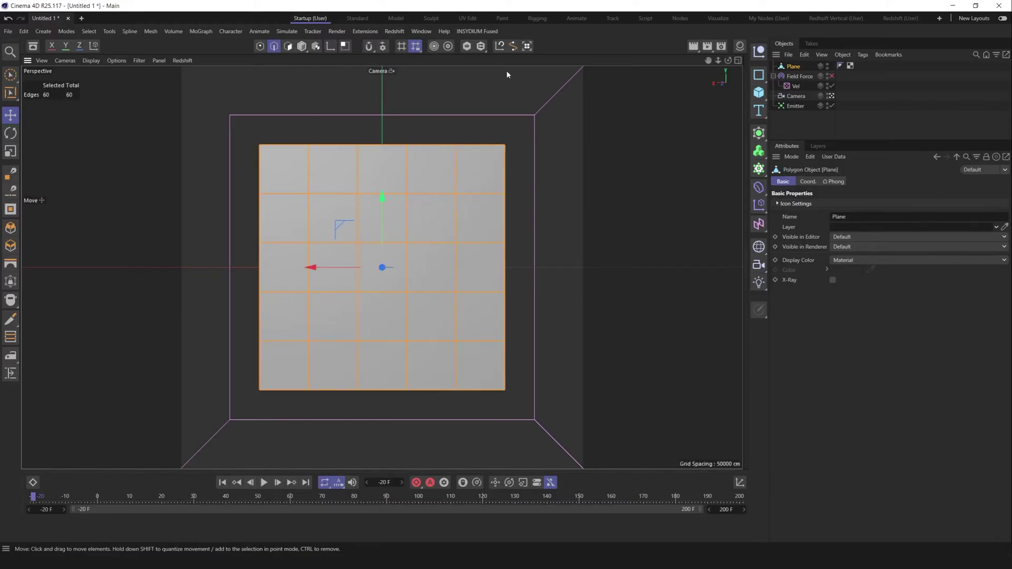
pyautogui.hotkey('shift', 'c')
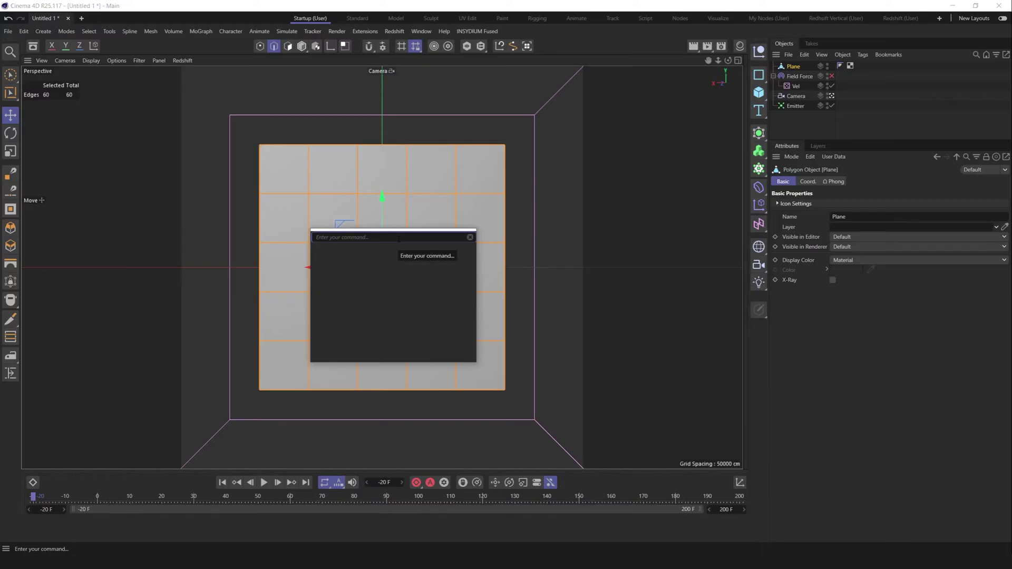
pyautogui.write('edge')
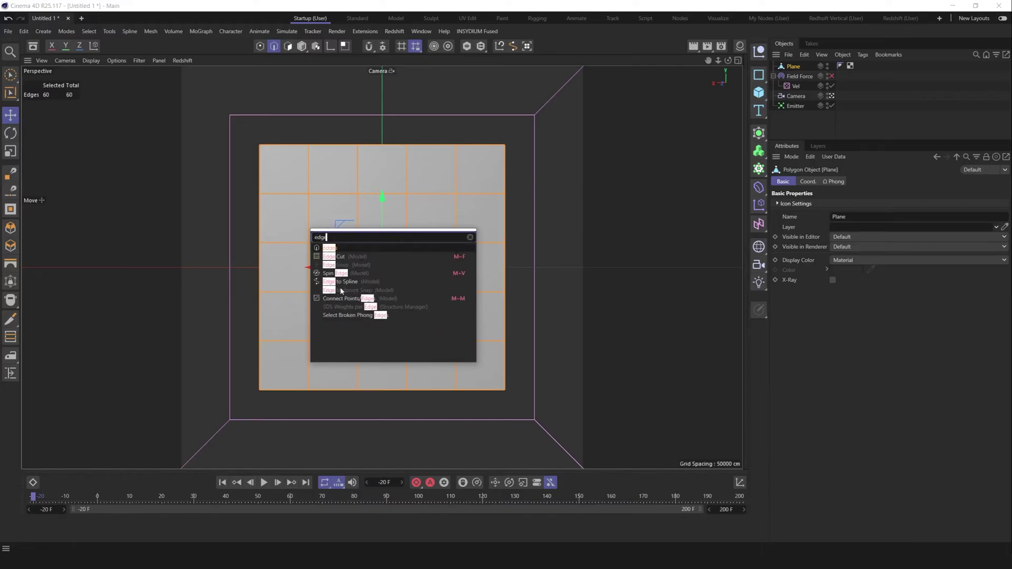
pyautogui.click(344, 282)
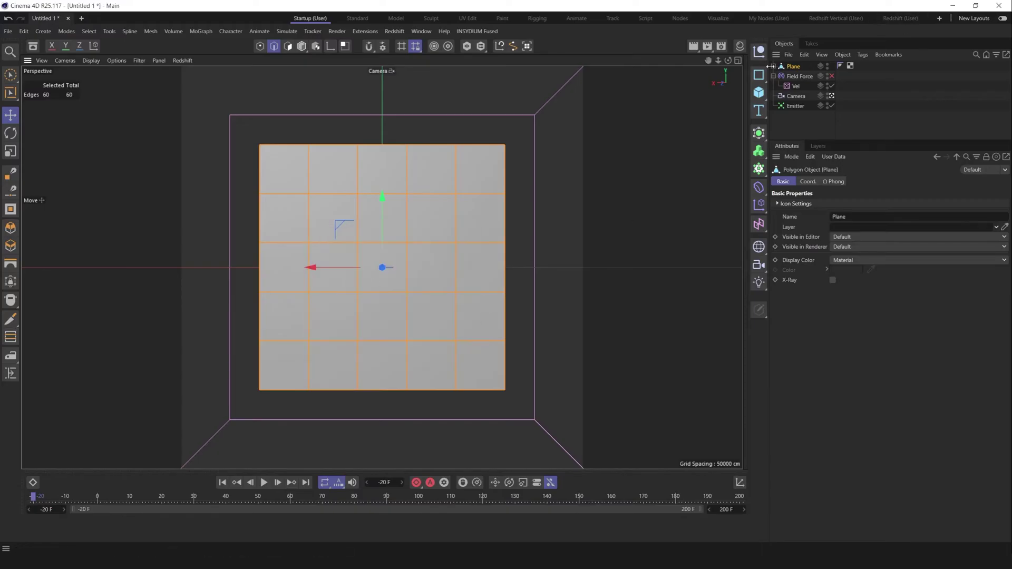
# Move Plane.Spline out from under the plane and rename it Grid.
pyautogui.click(801, 77)
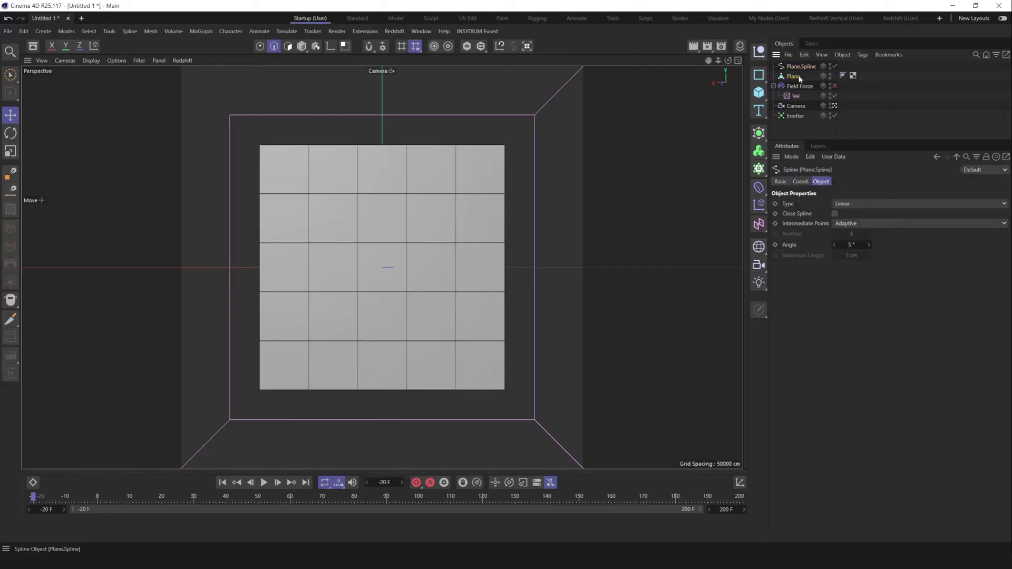
pyautogui.moveTo(801, 77); pyautogui.dragTo(800, 79)
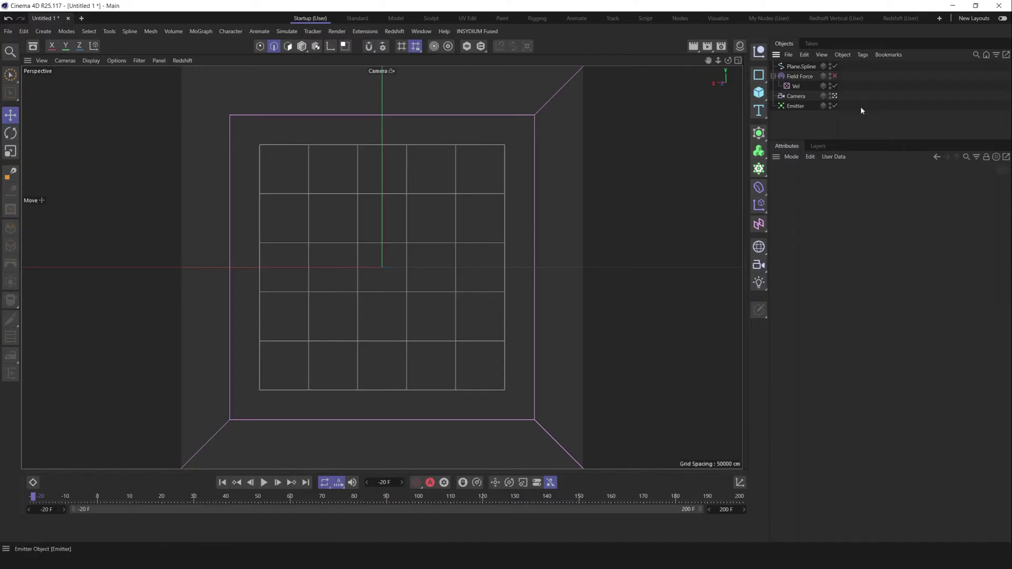
pyautogui.click(801, 66)
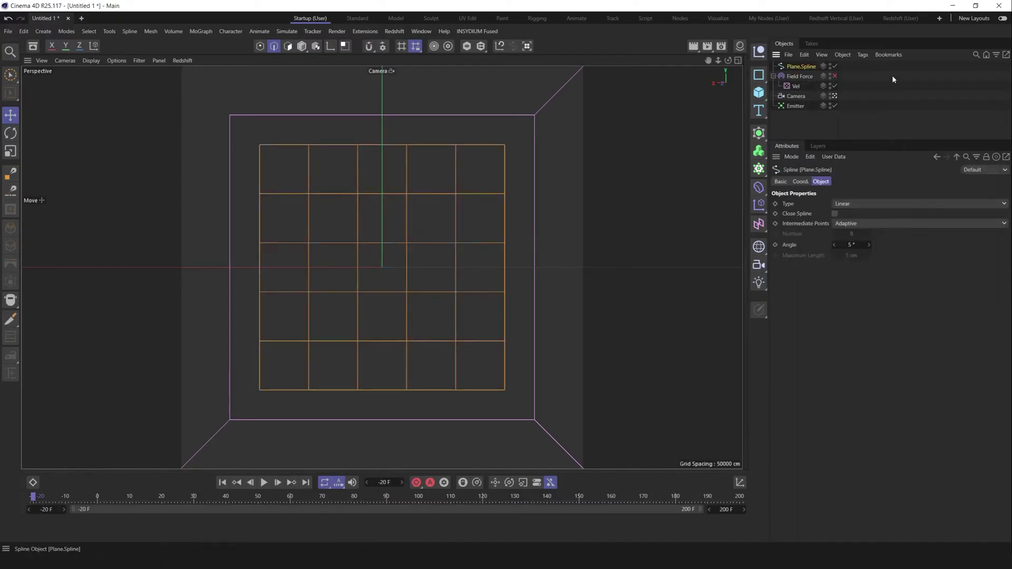
pyautogui.doubleClick(791, 67)
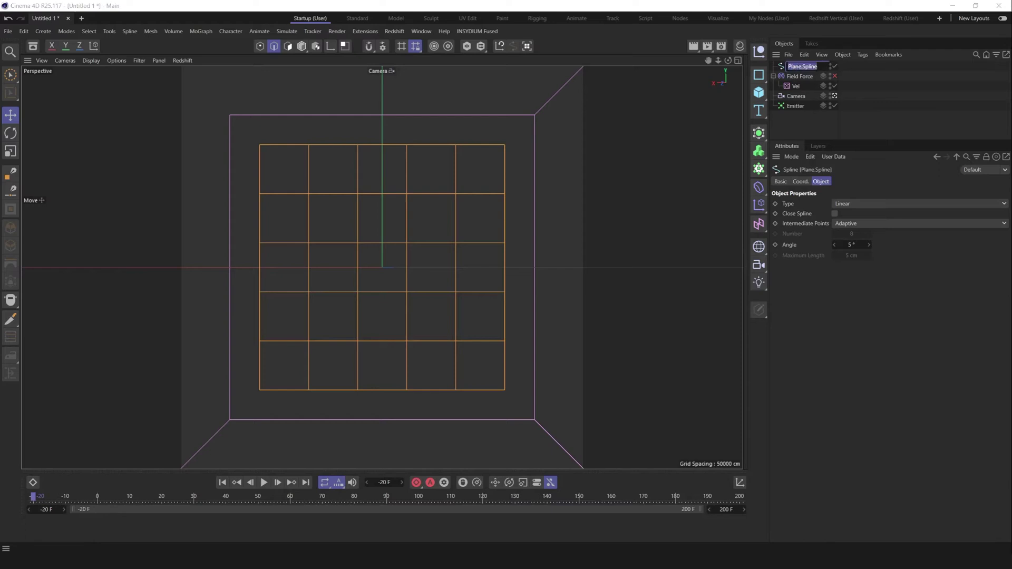
pyautogui.write('Grid')
pyautogui.press('Return')
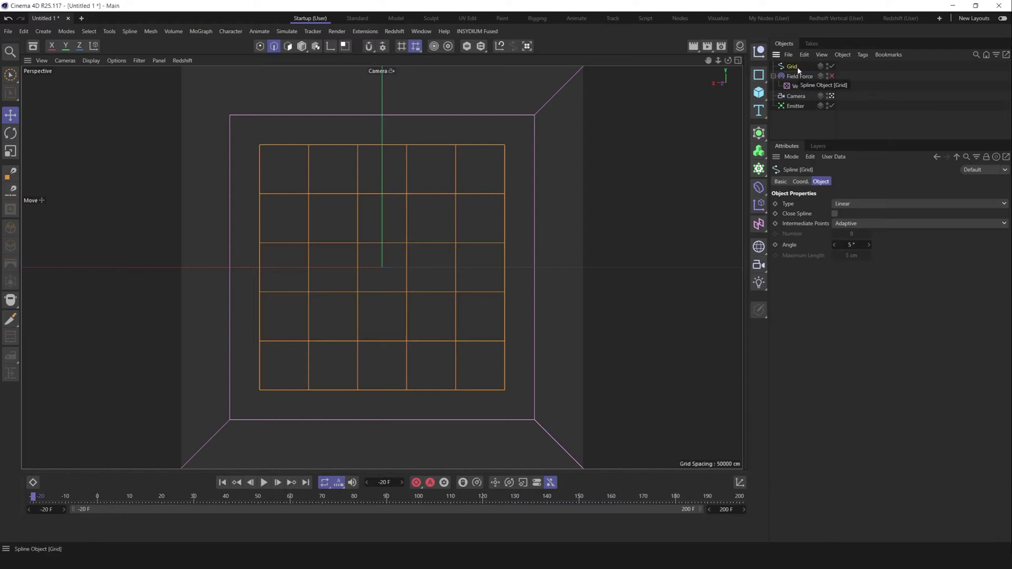
# Add the Grid spline to the Field Force's field list as a Spline Field.
pyautogui.click(799, 77)
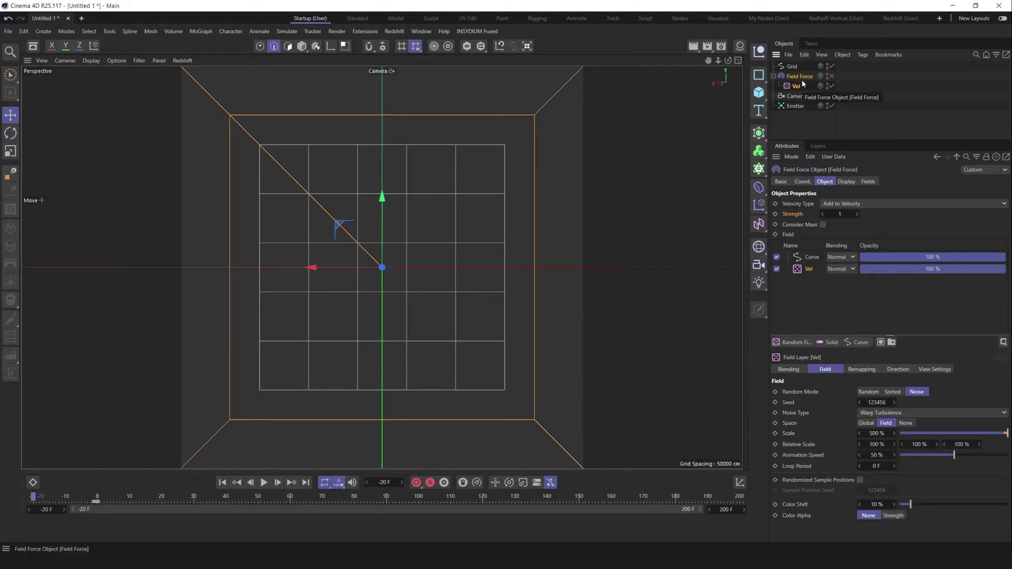
pyautogui.moveTo(824, 263); pyautogui.dragTo(825, 263)
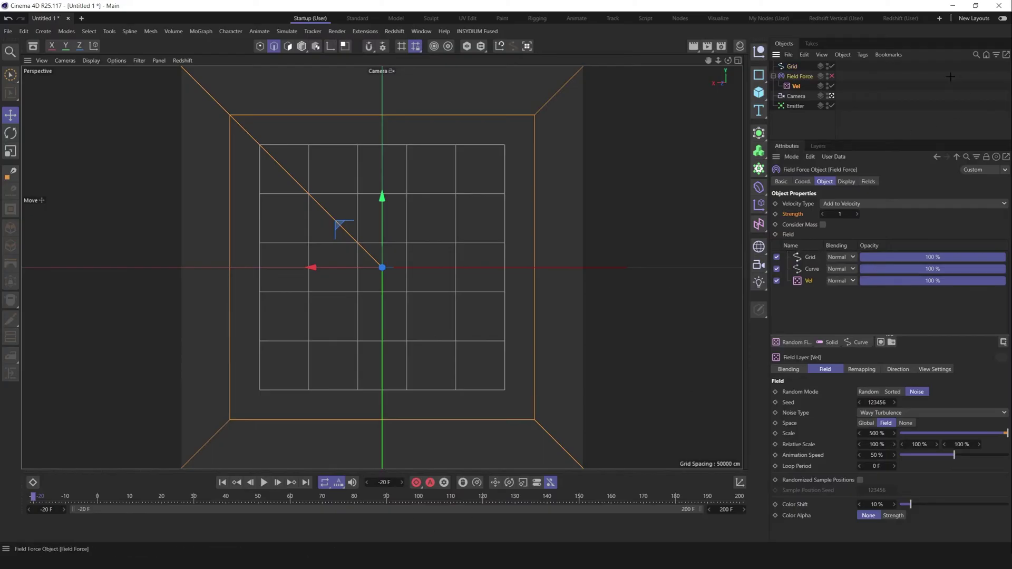
pyautogui.hotkey('ctrl', 'shift', 'a')
# Play and stop the simulation with the Grid field, rewind, and browse the Field Force's field layers.
pyautogui.click(264, 483)
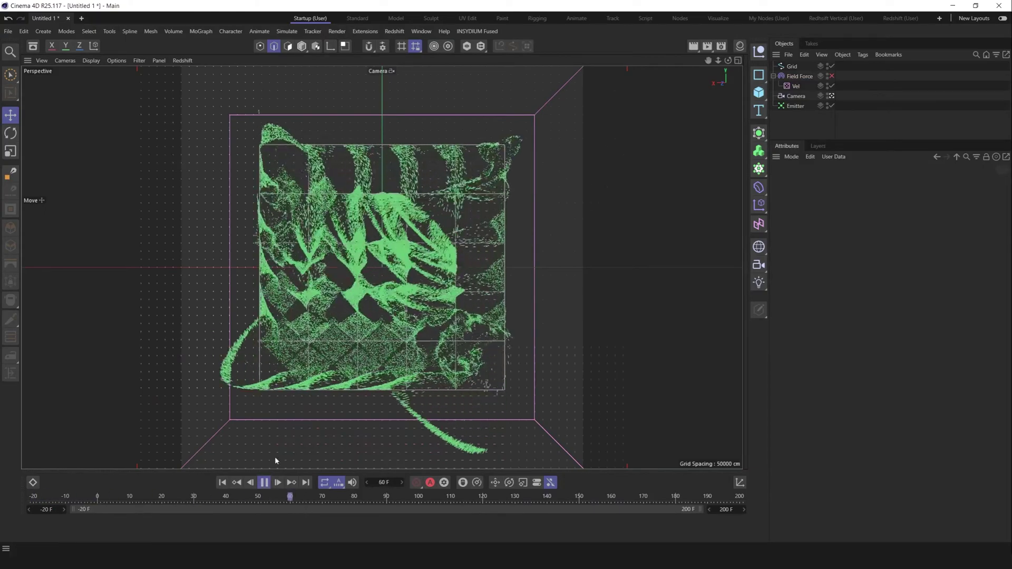
pyautogui.click(264, 483)
pyautogui.click(221, 483)
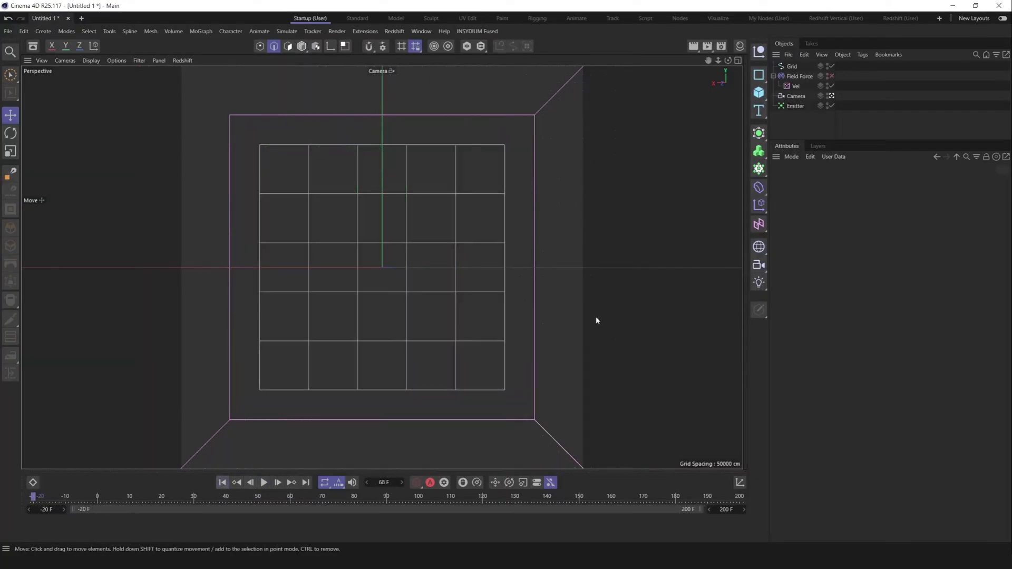
pyautogui.click(794, 86)
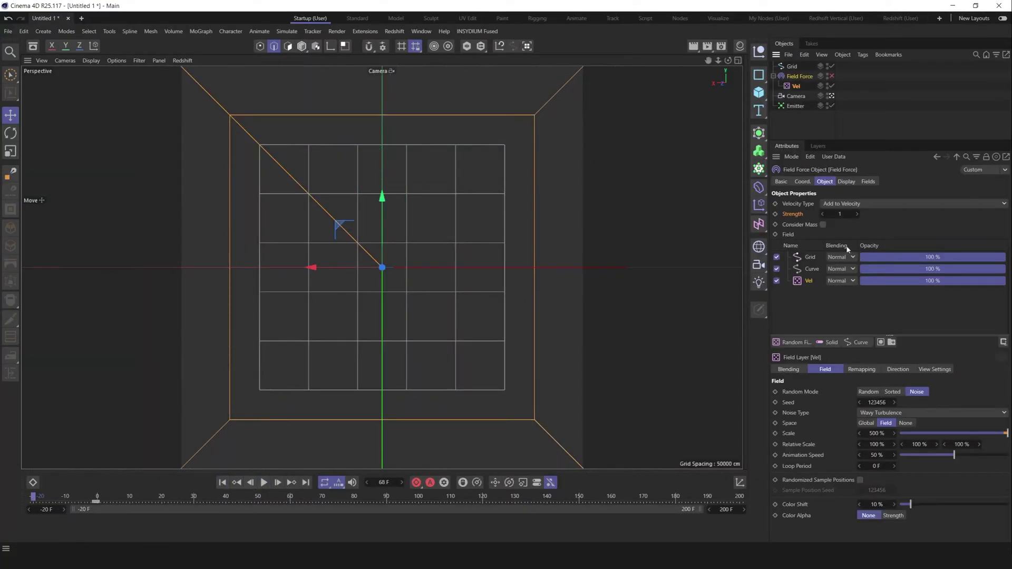
pyautogui.press('Up')
pyautogui.press('Up')
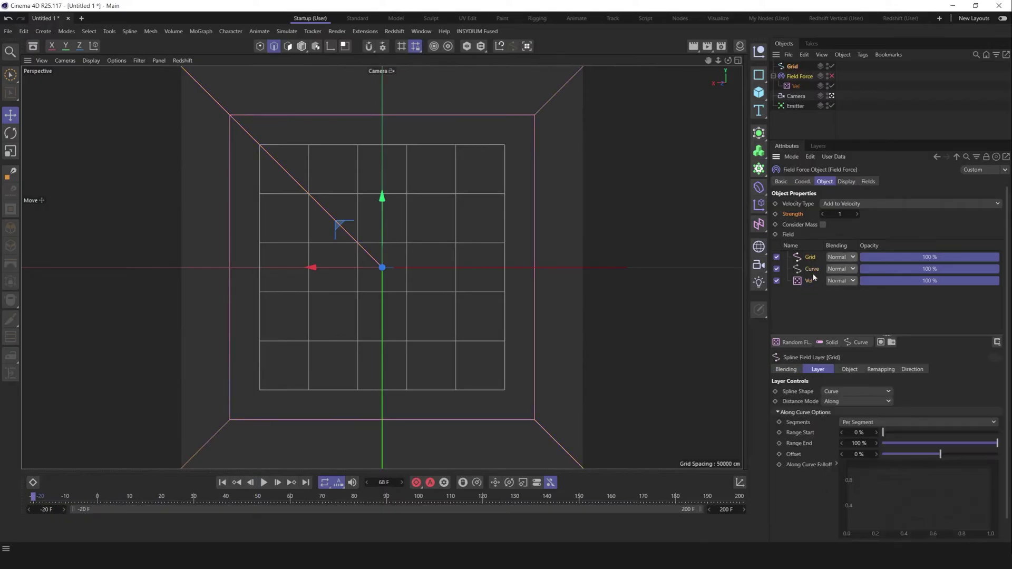
# Set the Grid field layer's Blending opacity to 14%.
pyautogui.press('Down')
pyautogui.press('Down')
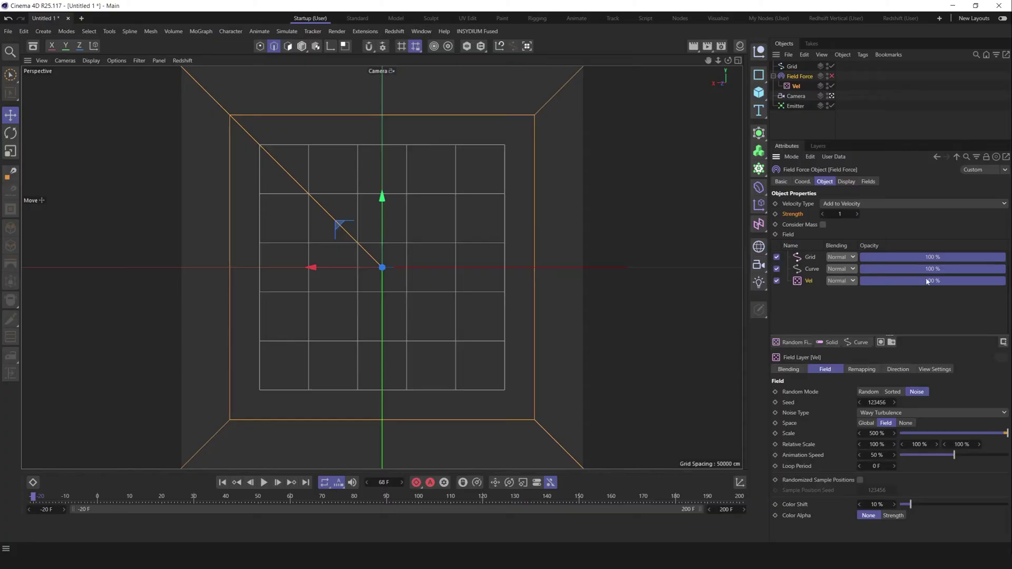
pyautogui.click(809, 258)
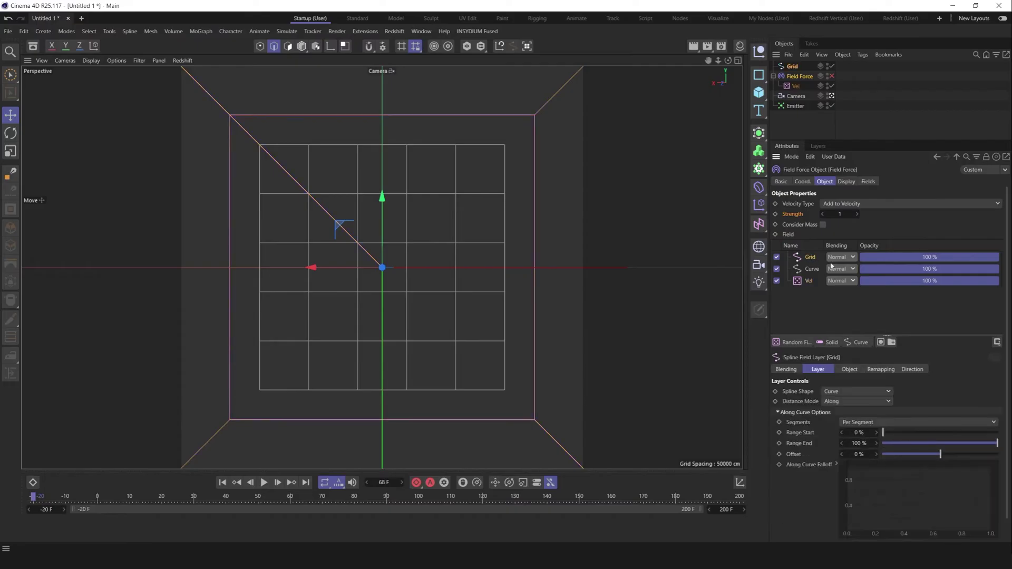
pyautogui.moveTo(915, 258); pyautogui.dragTo(903, 258)
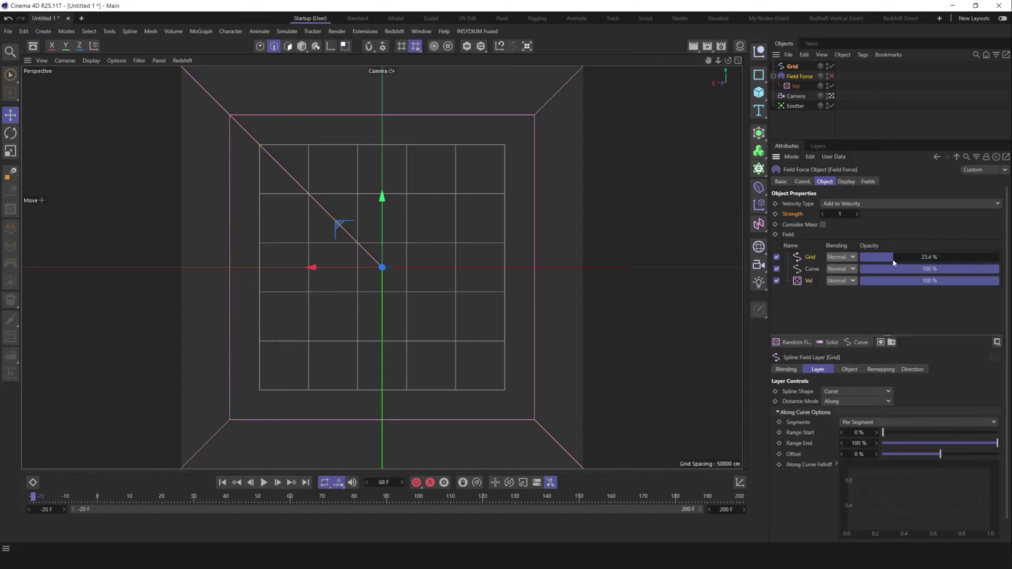
pyautogui.click(849, 369)
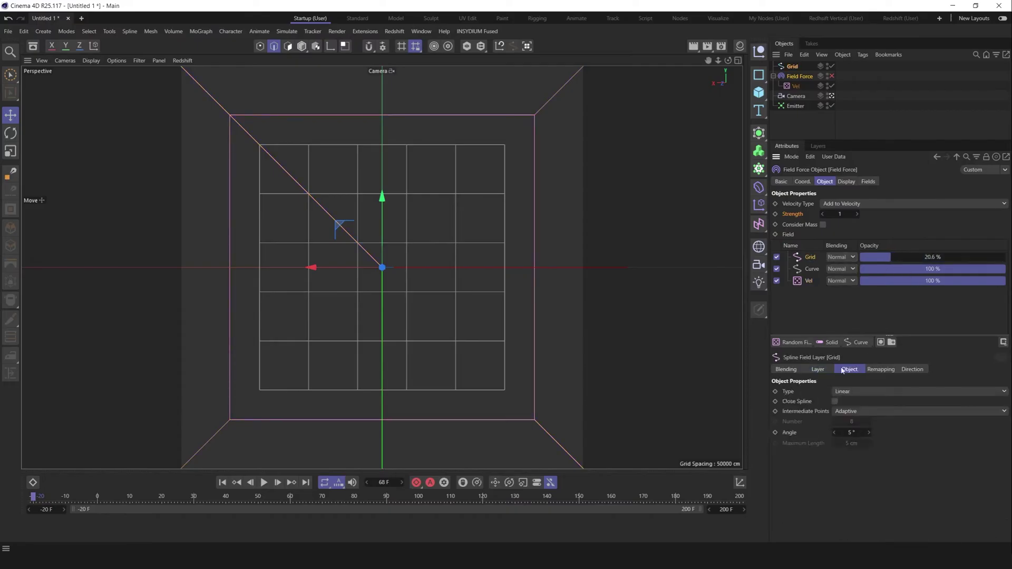
pyautogui.click(817, 369)
pyautogui.click(786, 369)
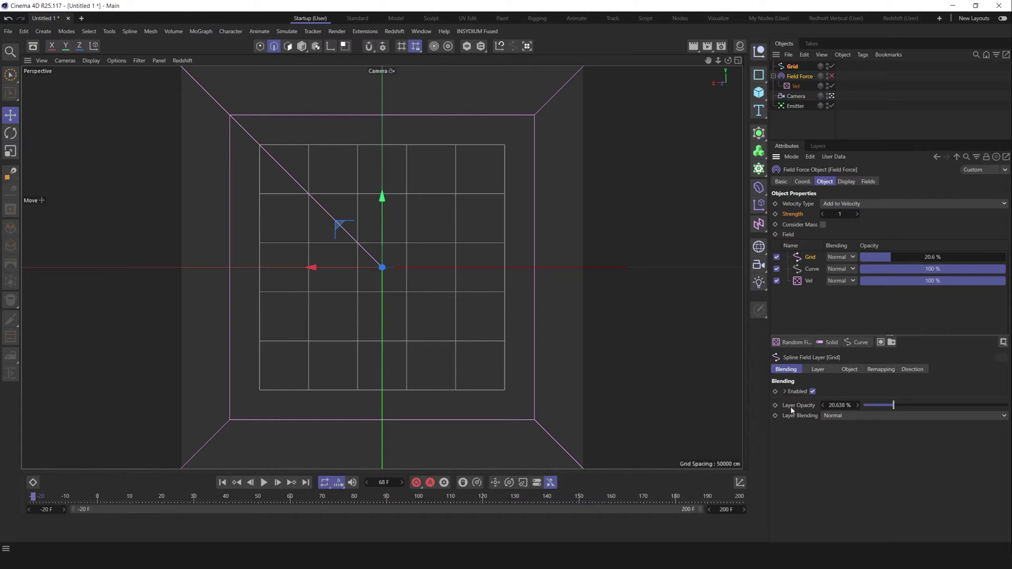
pyautogui.click(849, 405)
pyautogui.write('14')
pyautogui.press('Return')
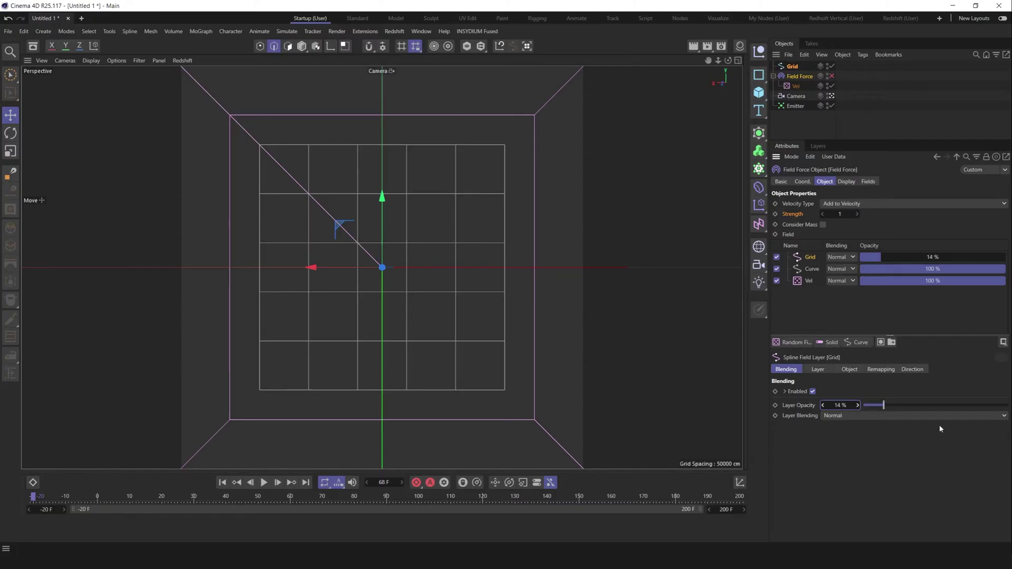
# Preview the grid-shaped disintegration, restarting playback and pausing at frame 54.
pyautogui.click(264, 483)
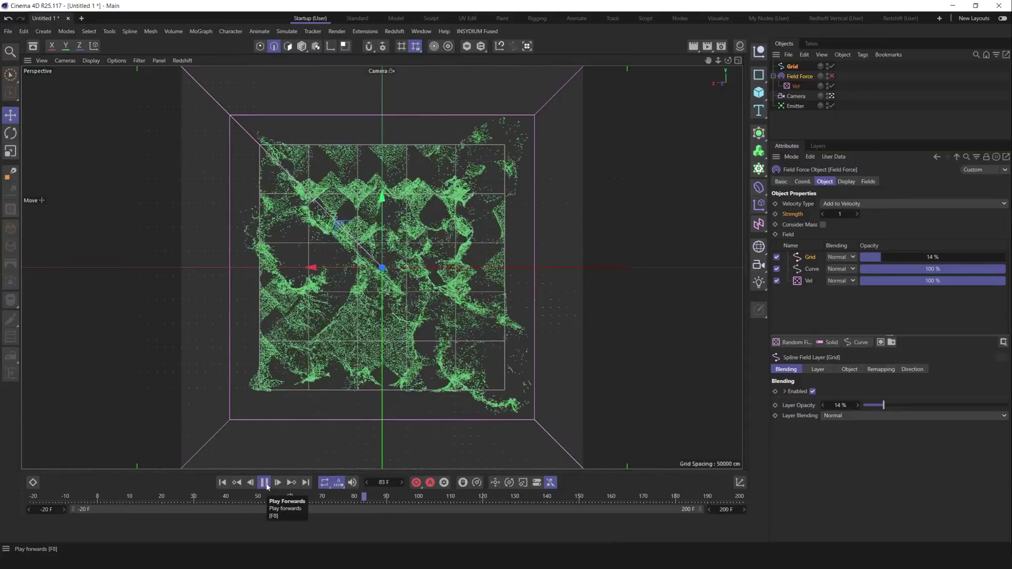
pyautogui.click(222, 483)
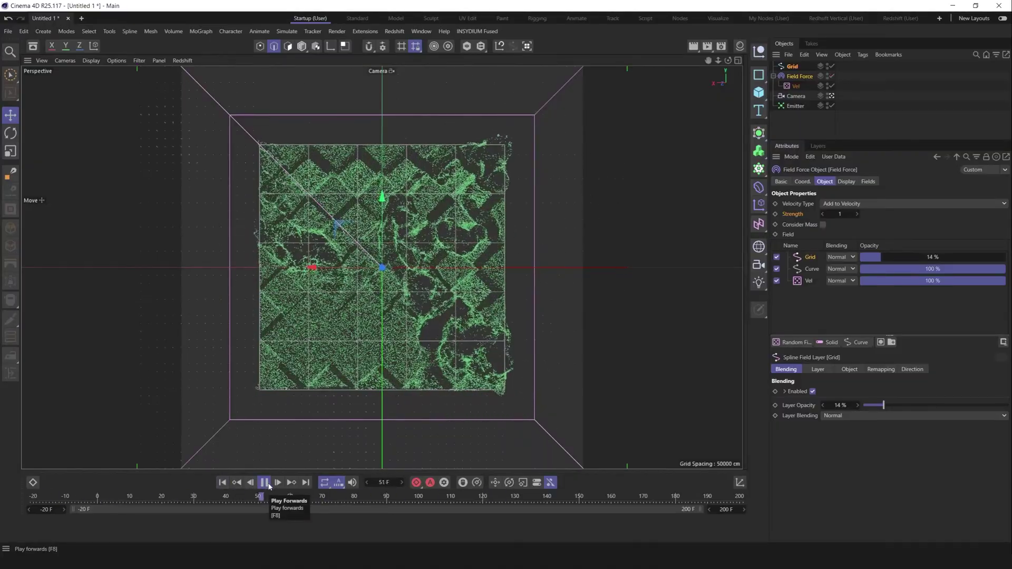
pyautogui.click(265, 483)
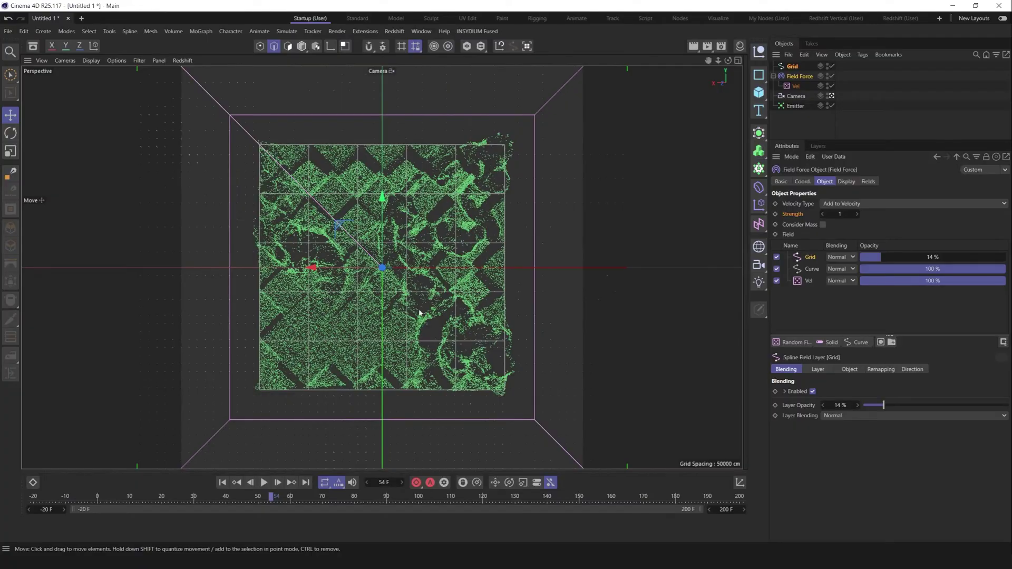
# Scale the Grid spline up to about 136% and replay the simulation.
pyautogui.click(792, 67)
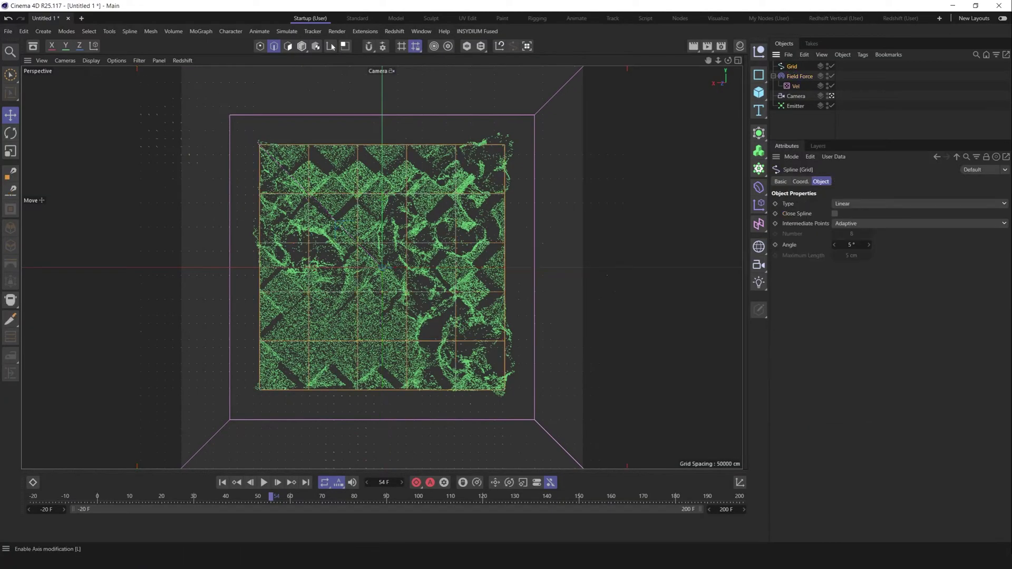
pyautogui.click(303, 47)
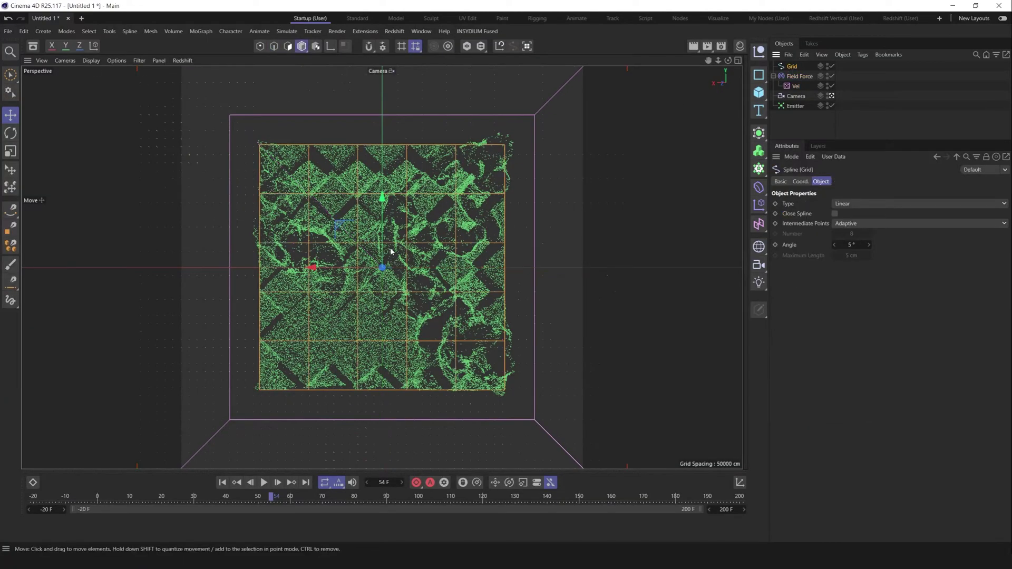
pyautogui.press('t')
pyautogui.moveTo(394, 249); pyautogui.dragTo(579, 258)
pyautogui.click(222, 482)
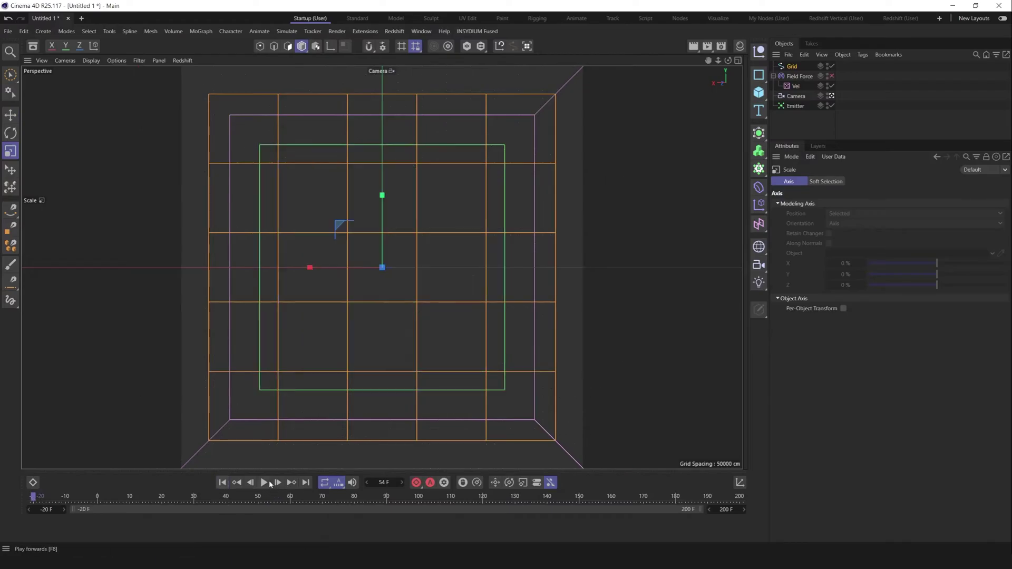
pyautogui.click(263, 483)
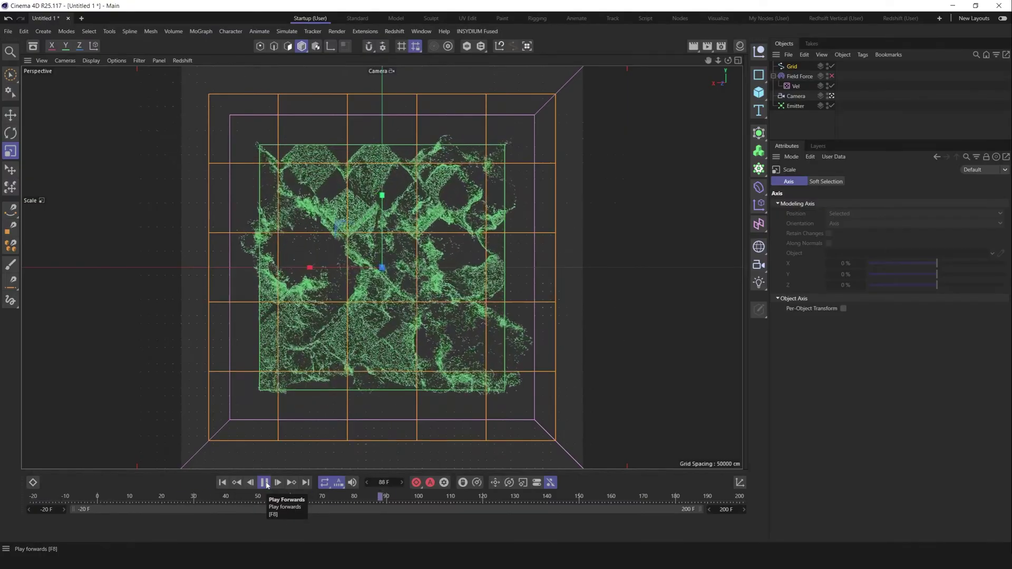
pyautogui.click(264, 482)
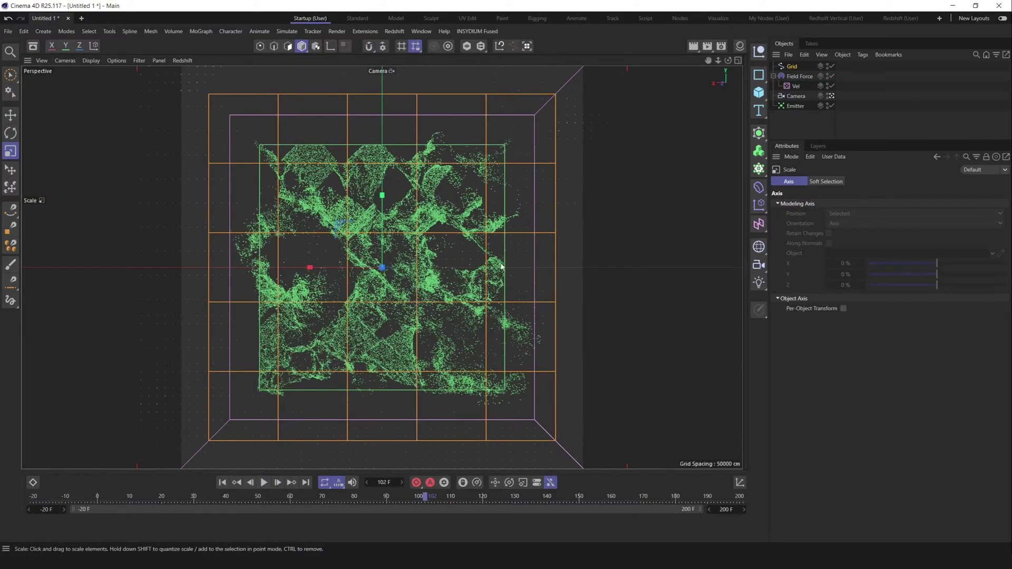
# Disable the Field Force, replay to frame 38, then return the timeline to the start.
pyautogui.click(831, 76)
pyautogui.click(222, 482)
pyautogui.click(264, 483)
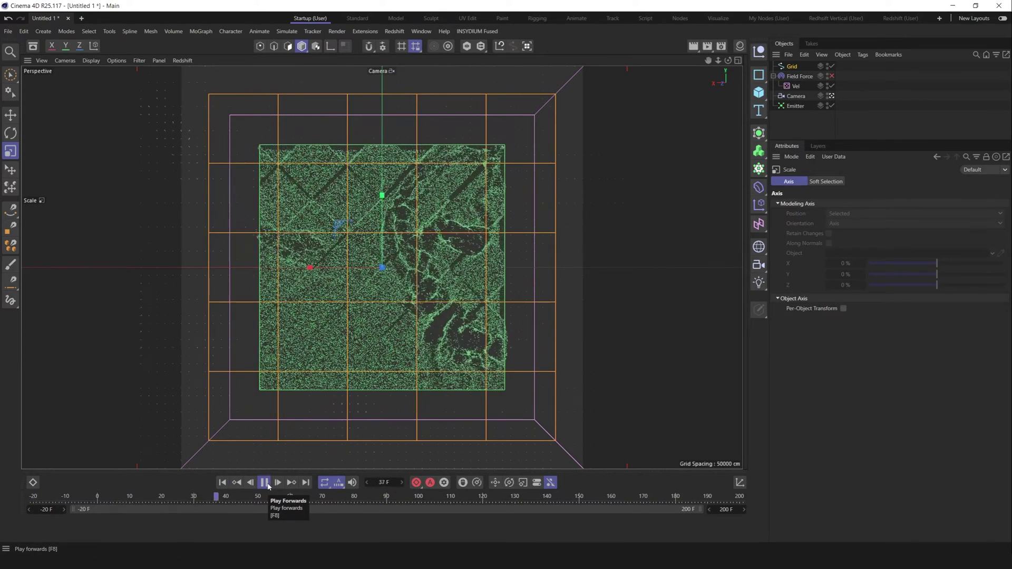
pyautogui.click(264, 483)
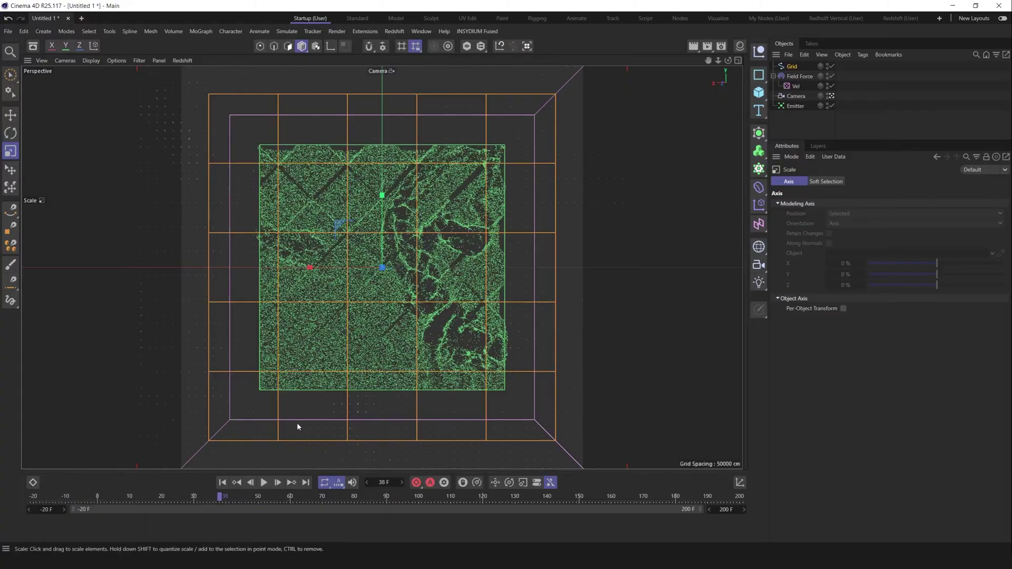
pyautogui.hotkey('shift', 'f')
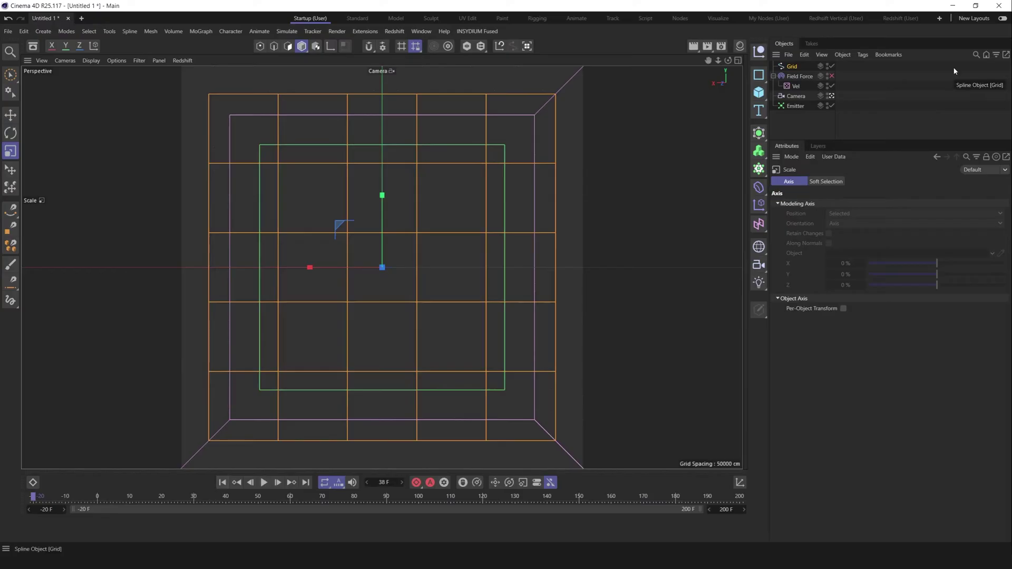
# Add a Random Field layer to the Field Force and rename it 'Noise Mask'.
pyautogui.click(799, 76)
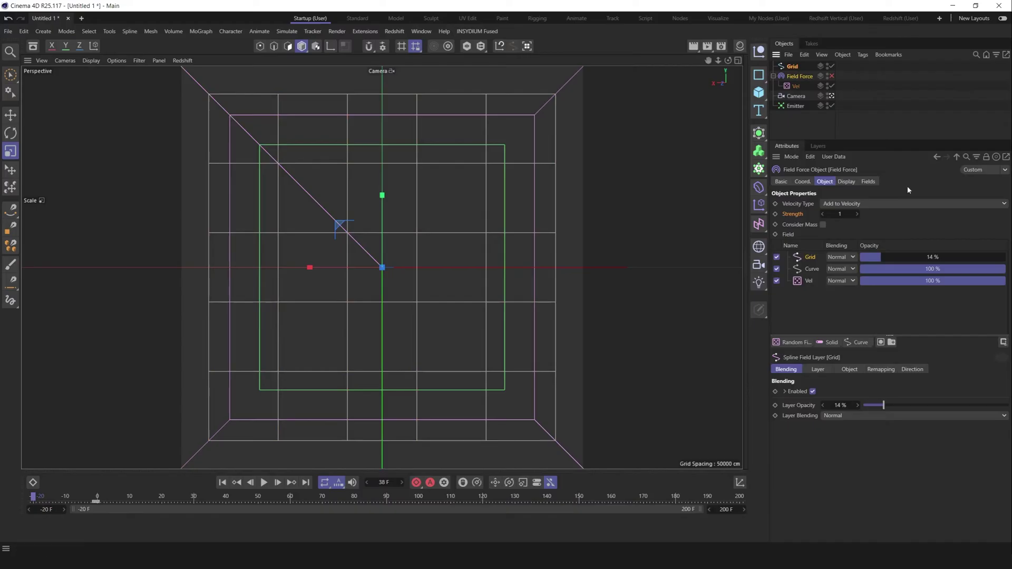
pyautogui.click(805, 343)
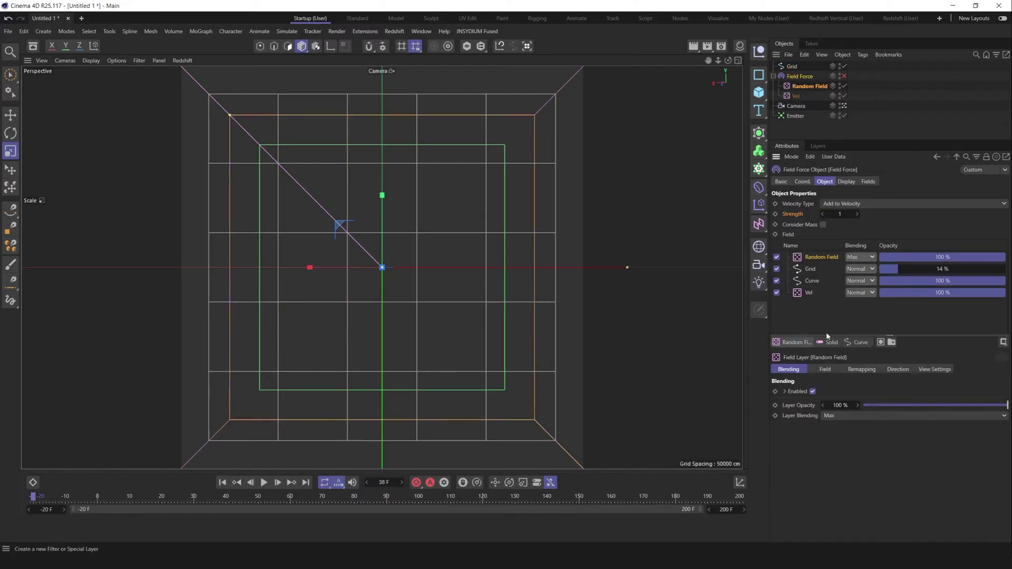
pyautogui.doubleClick(817, 86)
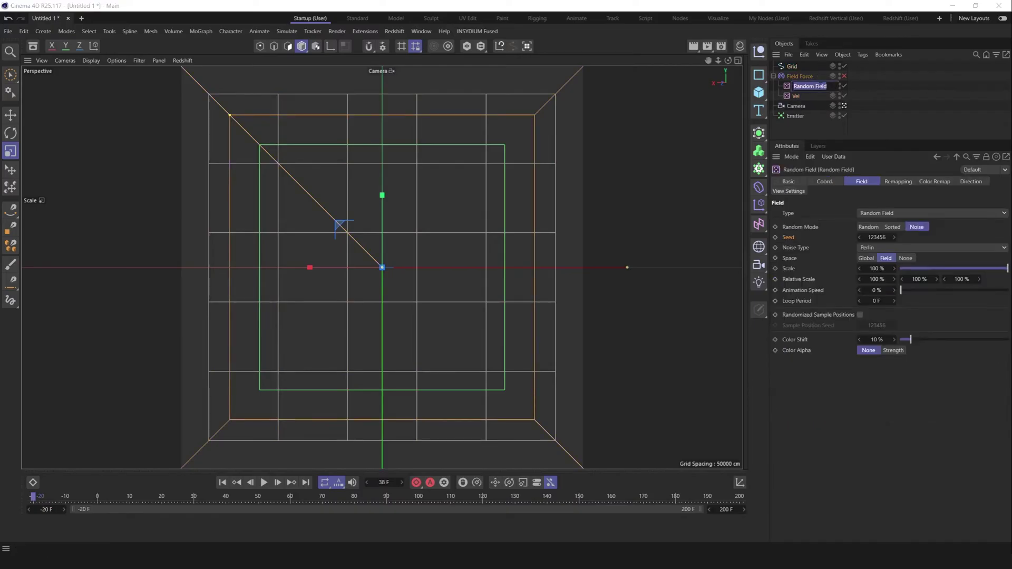
pyautogui.write('Noise Mask')
pyautogui.press('Return')
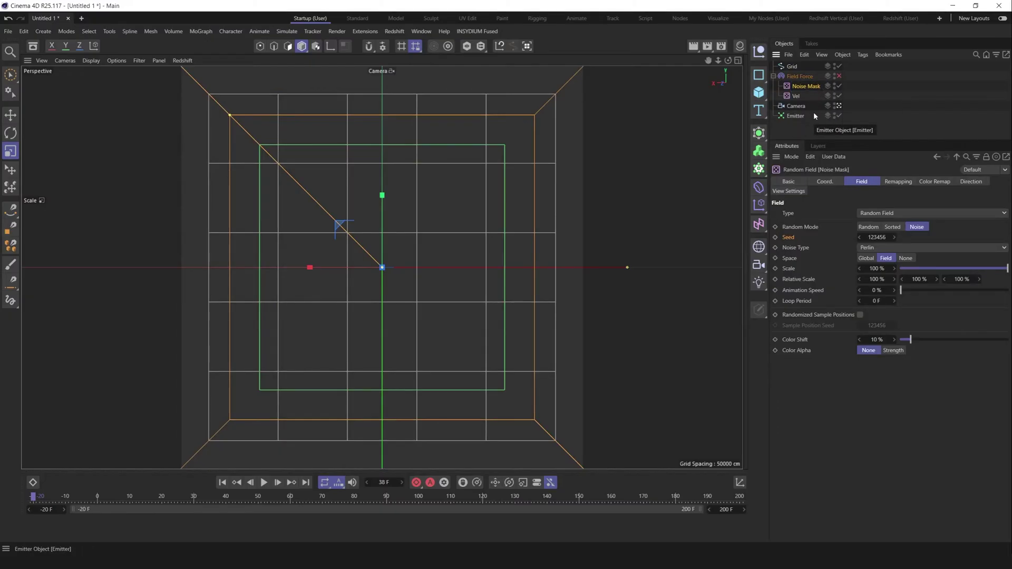
pyautogui.moveTo(835, 141); pyautogui.dragTo(835, 193)
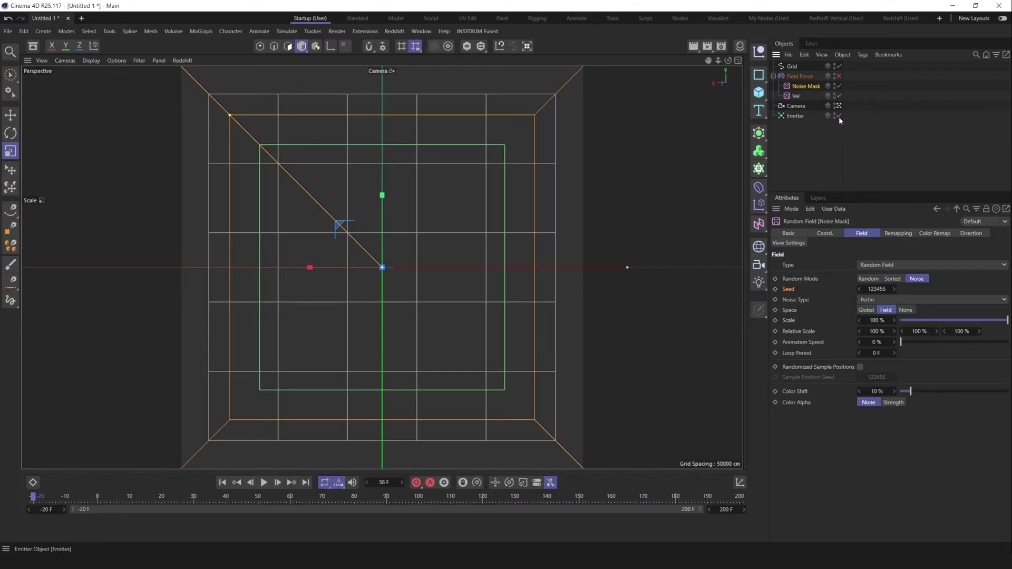
pyautogui.click(809, 77)
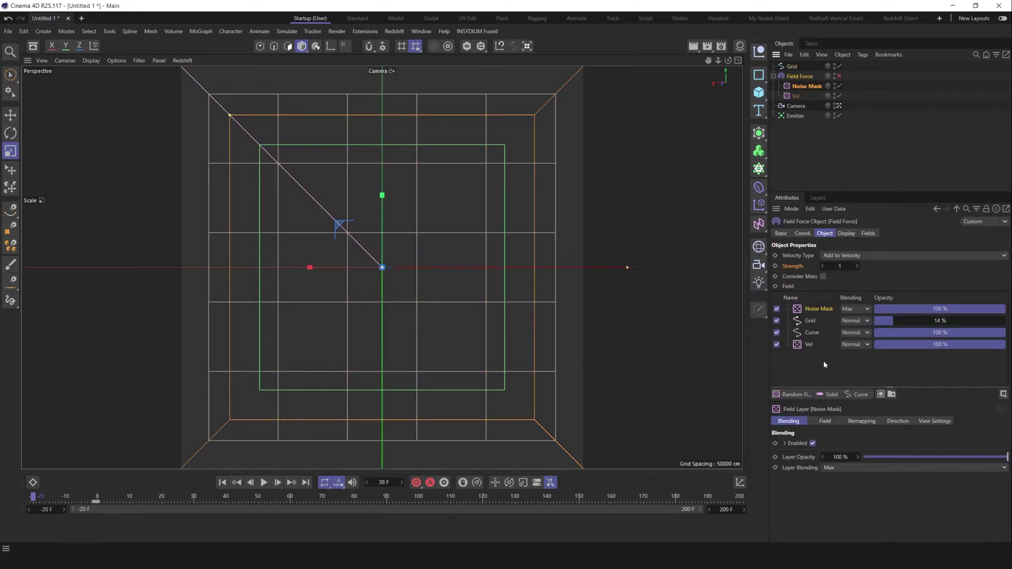
pyautogui.click(825, 364)
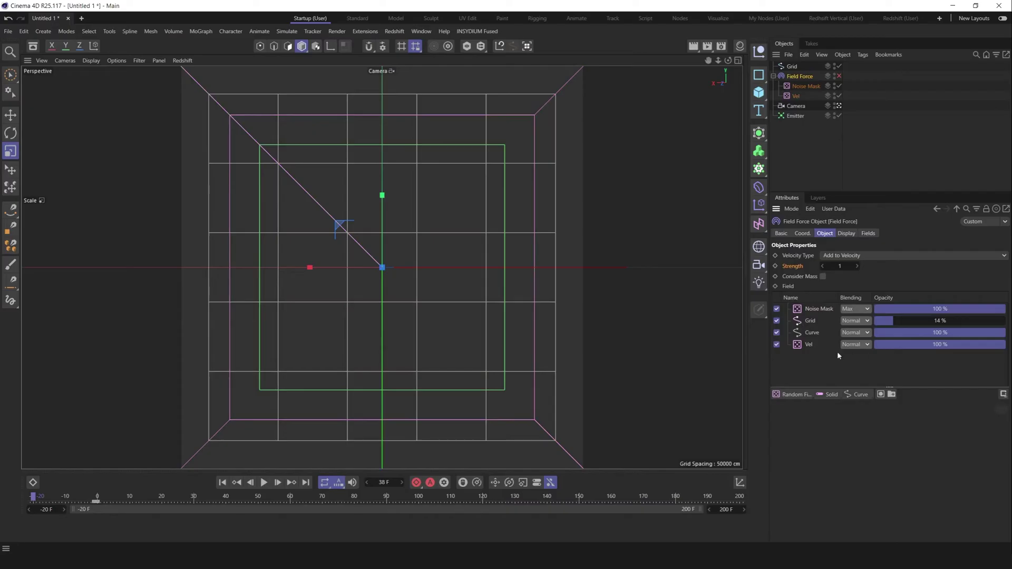
# Set the Grid layer's Along Curve Segments option from Per Segment to Whole Spline.
pyautogui.click(813, 322)
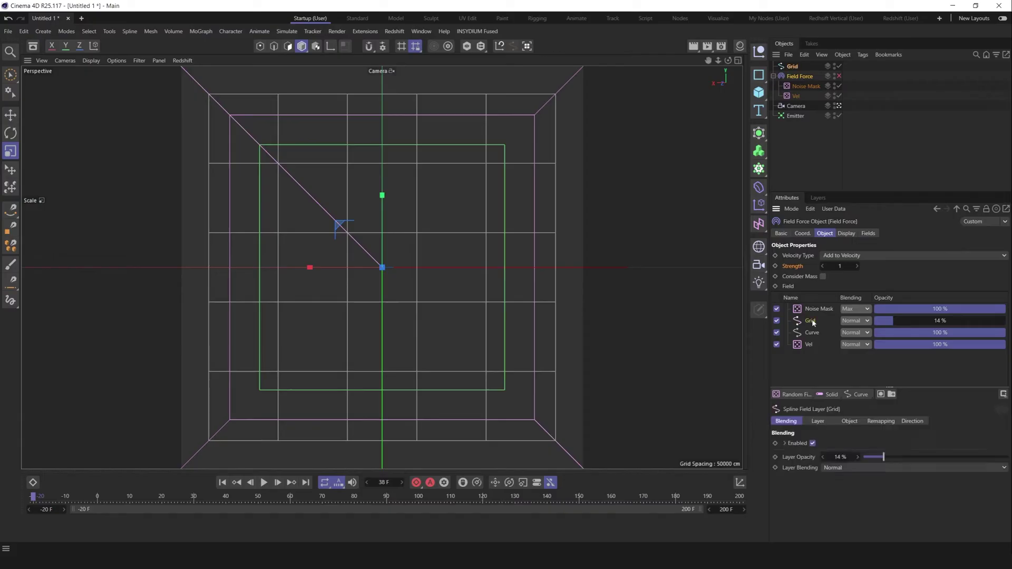
pyautogui.moveTo(908, 193); pyautogui.dragTo(914, 133)
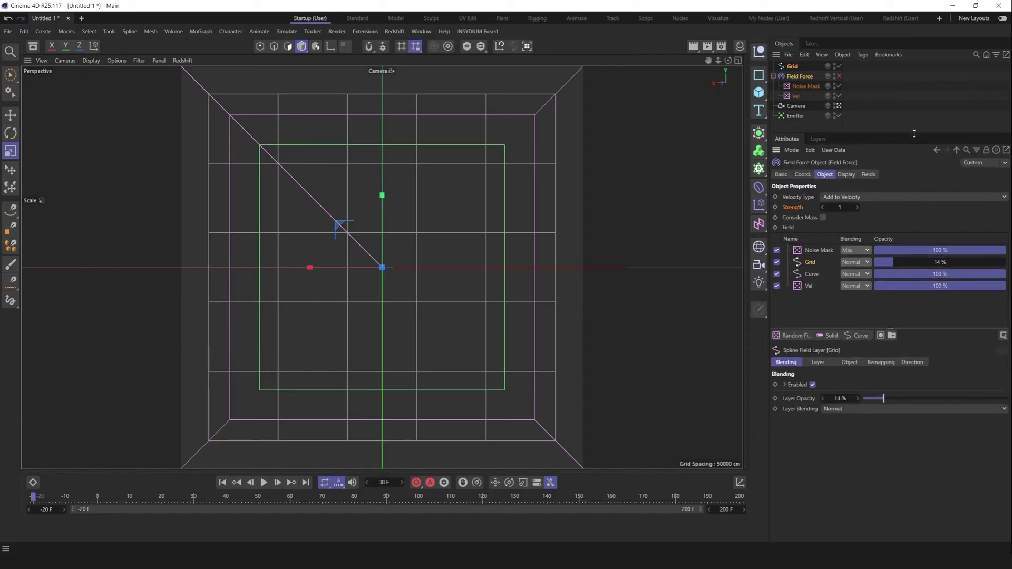
pyautogui.click(818, 363)
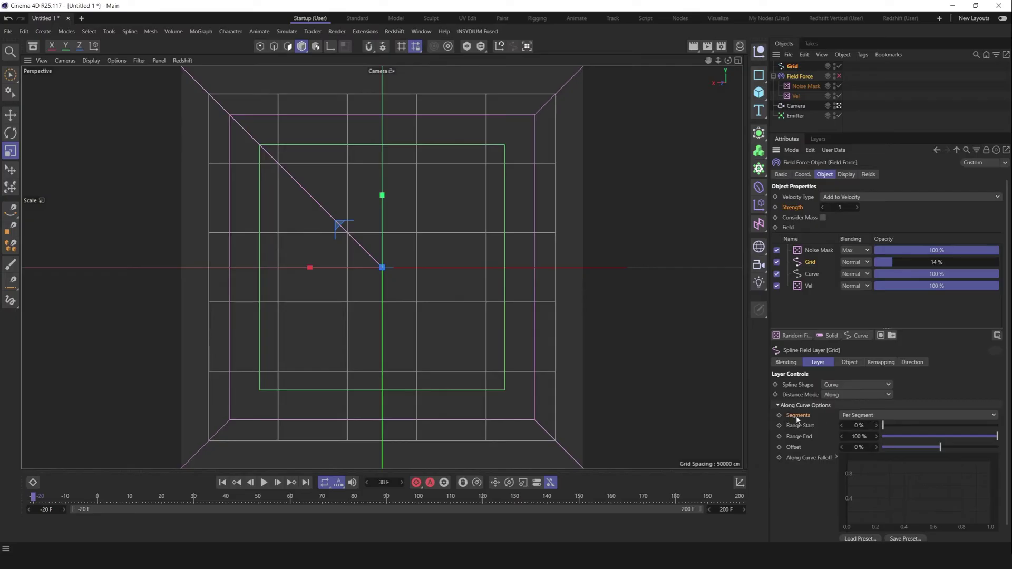
pyautogui.click(865, 417)
pyautogui.click(920, 430)
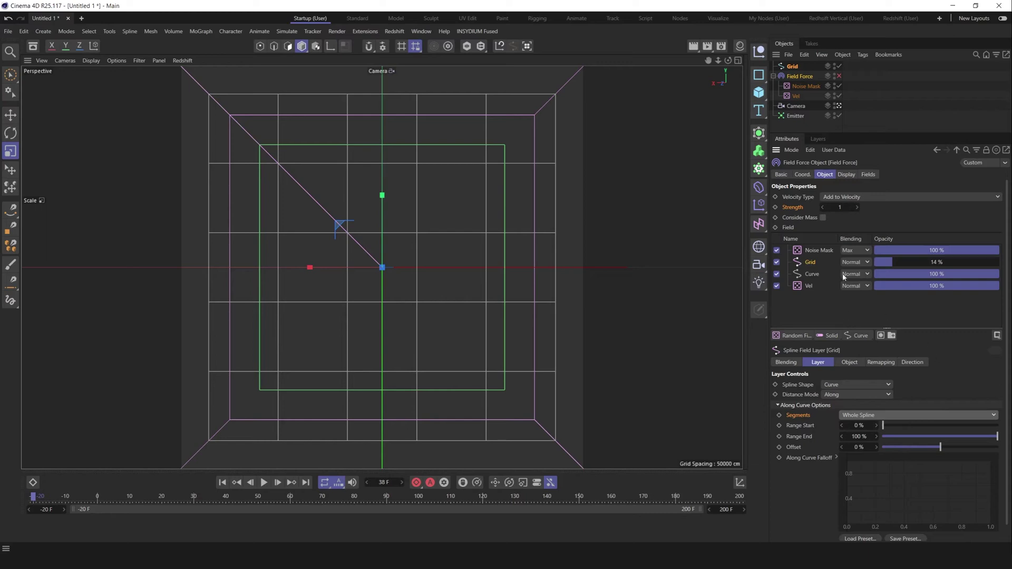
# Add a mask sublist to the Grid layer and move Noise Mask into it.
pyautogui.click(881, 336)
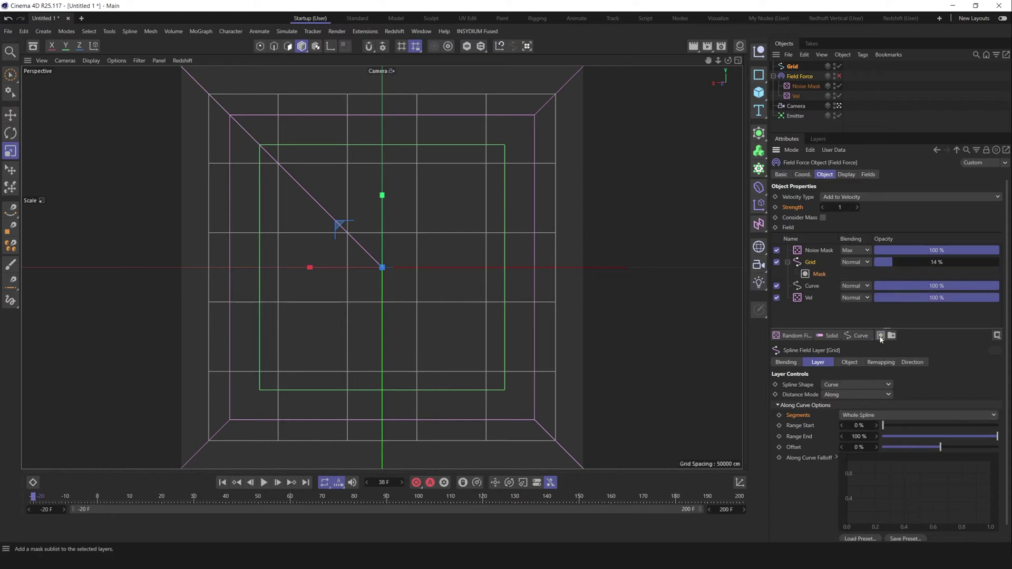
pyautogui.click(832, 252)
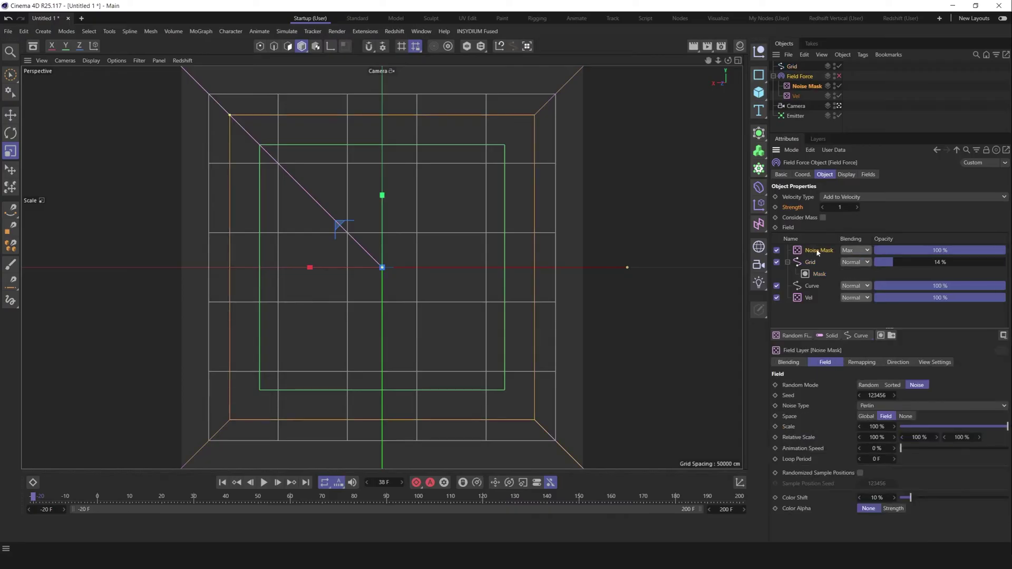
pyautogui.moveTo(817, 252); pyautogui.dragTo(824, 275)
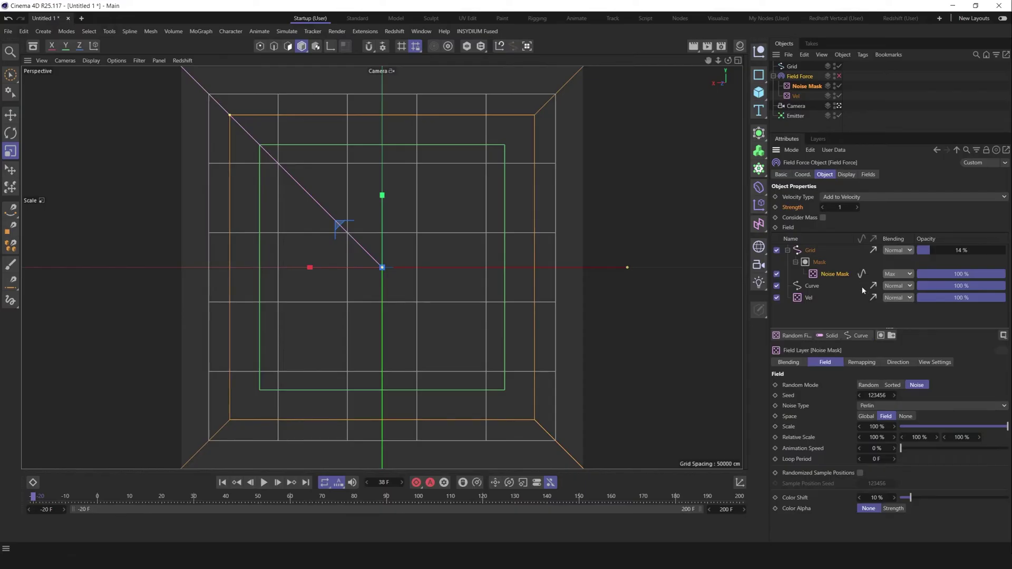
# Play the simulation to preview the masked breakup, then stop and rewind.
pyautogui.click(264, 483)
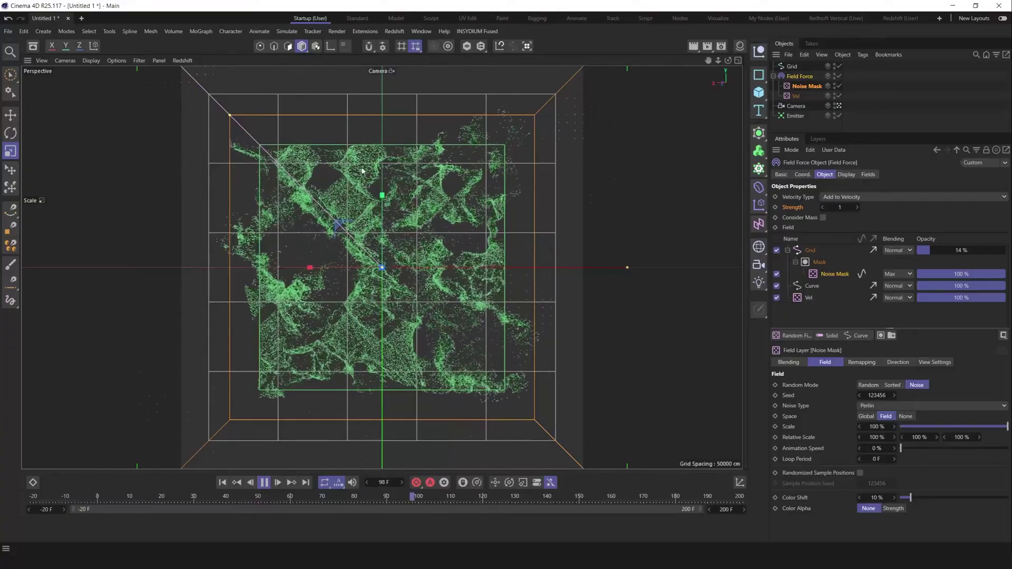
pyautogui.click(264, 483)
pyautogui.click(222, 483)
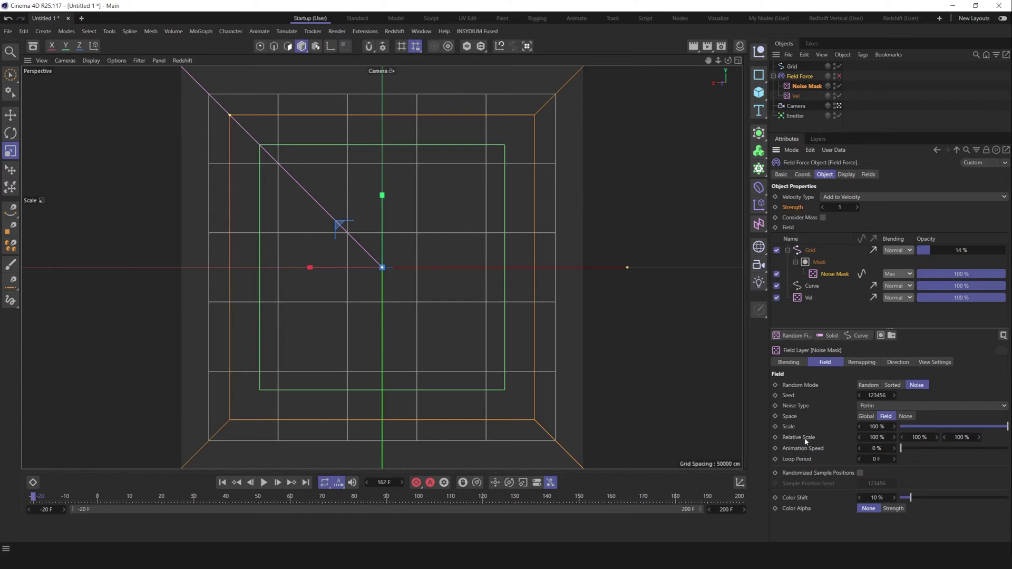
# Set the Noise Mask Animation Speed to 50% and preview the playback.
pyautogui.doubleClick(876, 448)
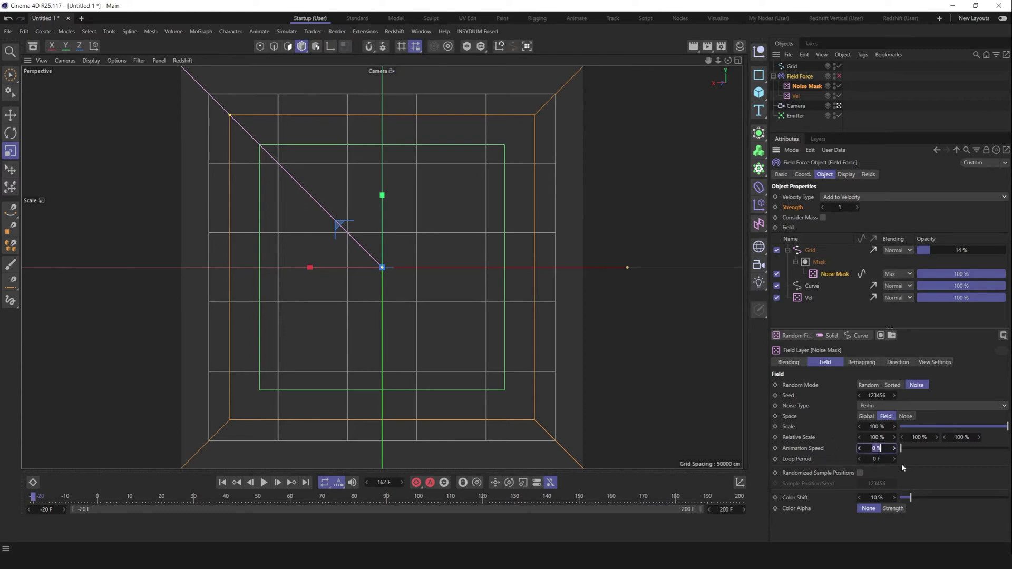
pyautogui.write('50')
pyautogui.press('Return')
pyautogui.click(264, 482)
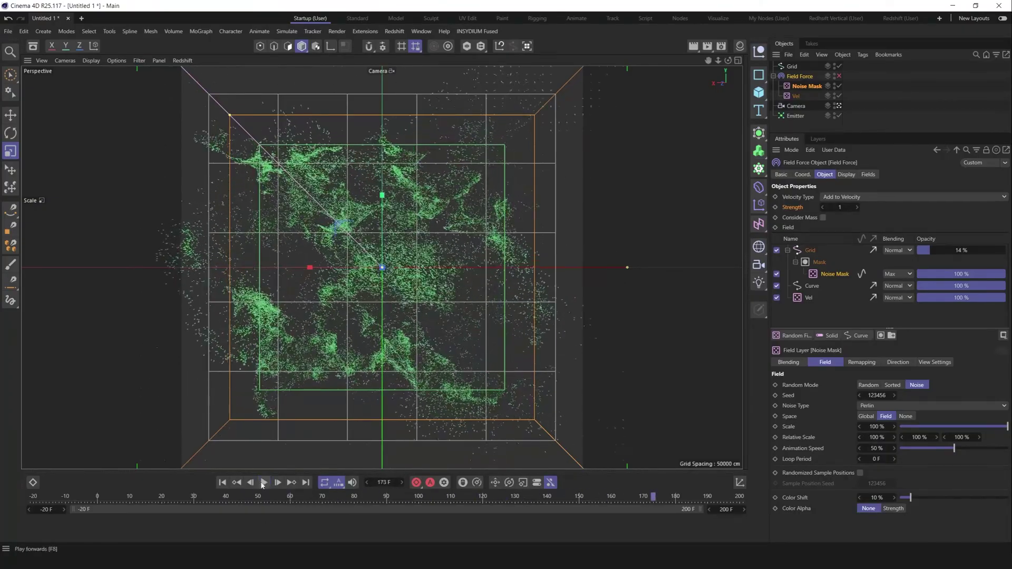
pyautogui.press('F8')
# Switch the Noise Type to Wavy Turbulence and replay the simulation from the start.
pyautogui.click(879, 405)
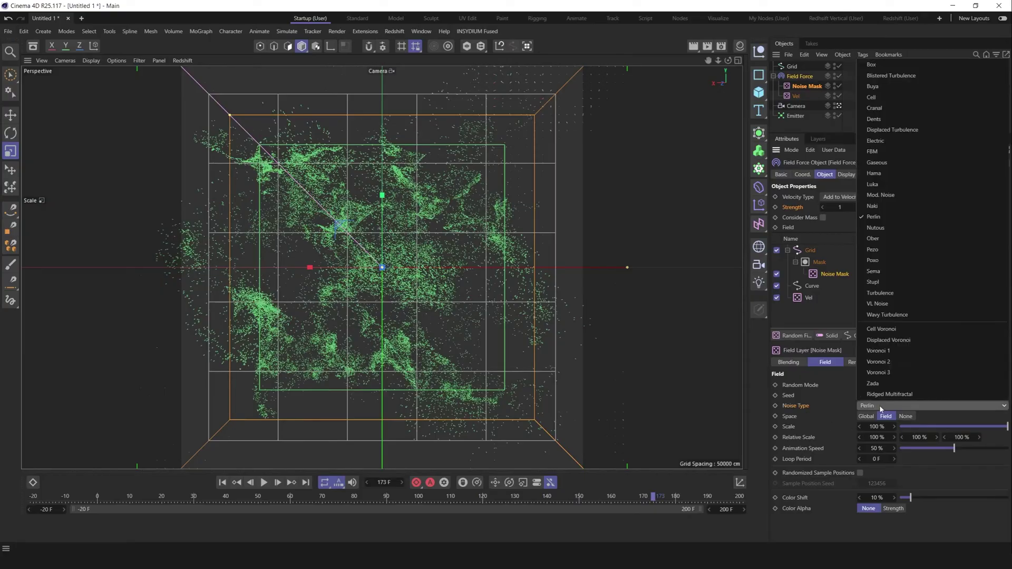
pyautogui.click(890, 316)
pyautogui.click(224, 483)
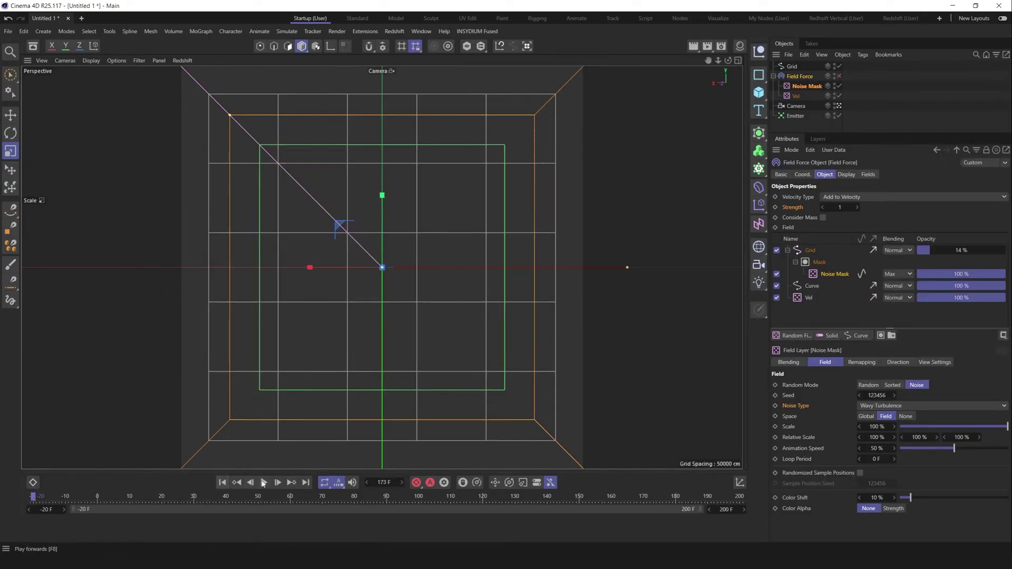
pyautogui.click(264, 483)
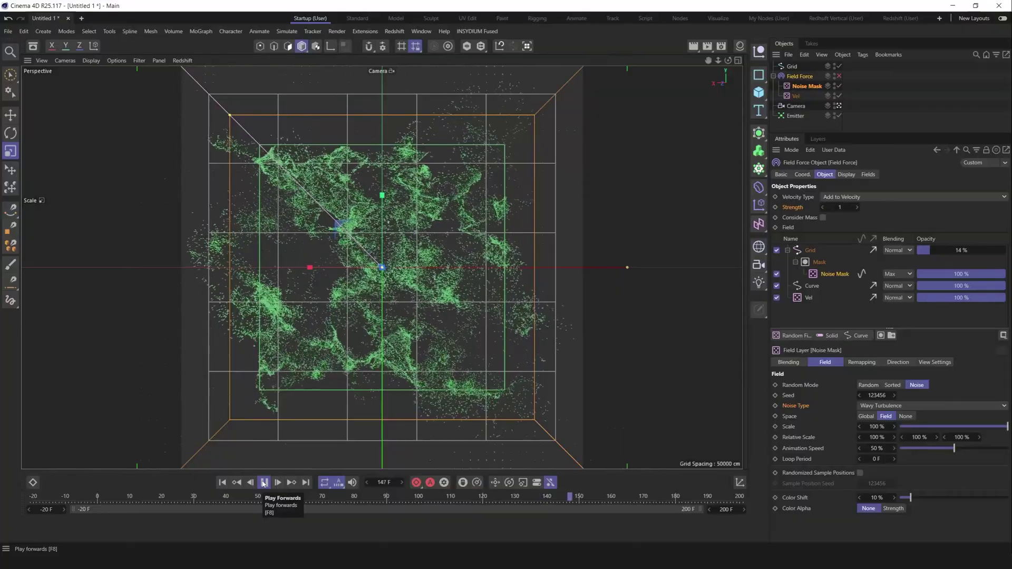
pyautogui.click(264, 483)
pyautogui.click(223, 482)
pyautogui.click(264, 483)
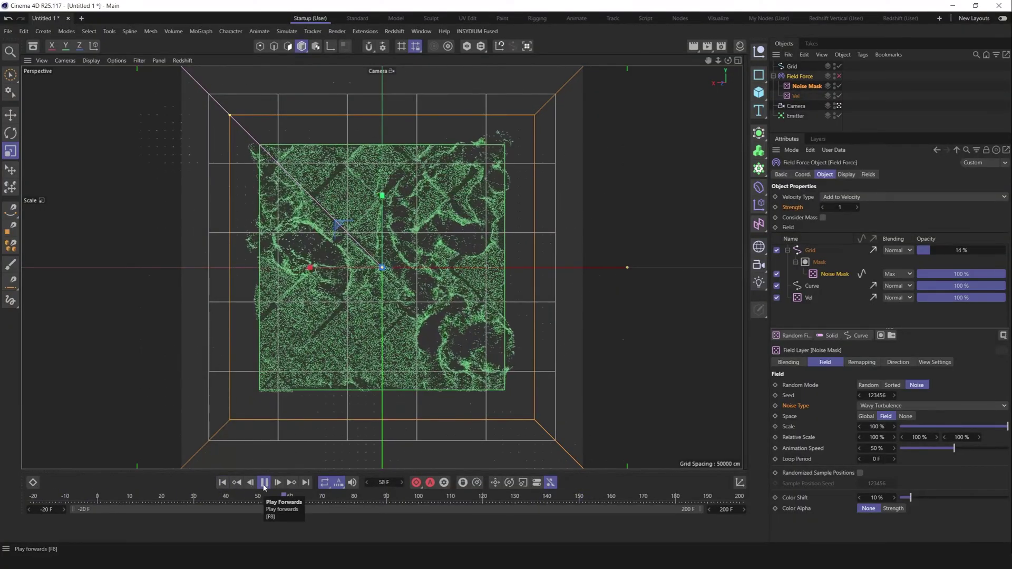
pyautogui.click(264, 483)
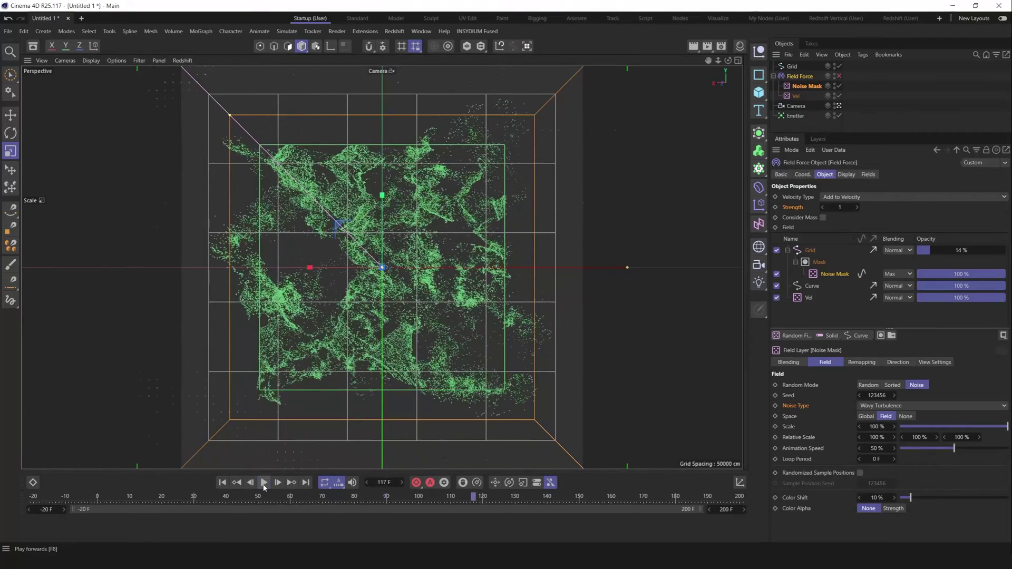
# Set the Emitter's Birthrate Editor and Birthrate Renderer both to 1000000.
pyautogui.click(233, 483)
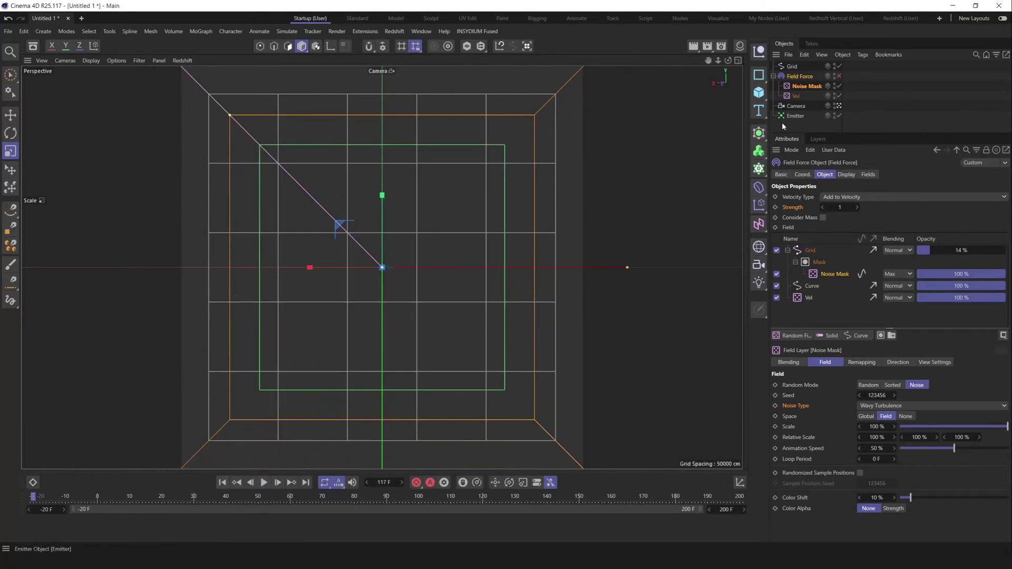
pyautogui.click(795, 116)
pyautogui.click(839, 76)
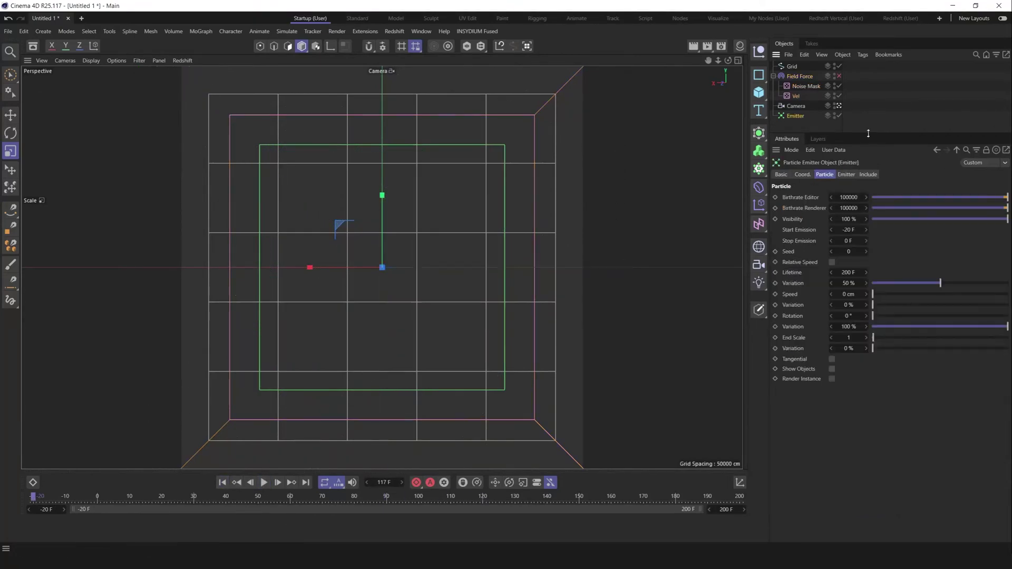
pyautogui.doubleClick(848, 197)
pyautogui.write('1000000')
pyautogui.press('Tab')
pyautogui.write('1000000')
pyautogui.press('Return')
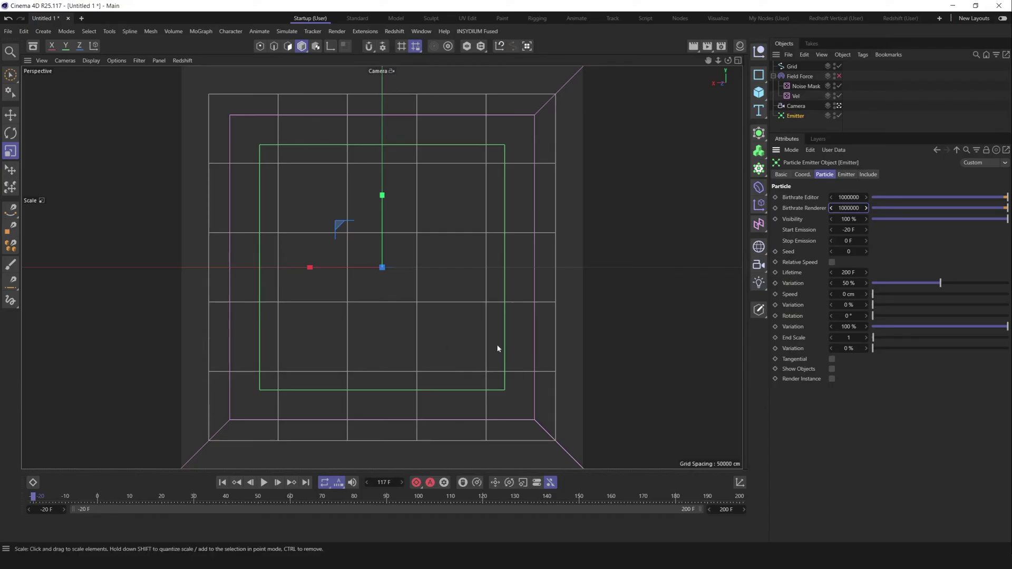
# Play the million-particle simulation to frame 50 and open the docked Redshift RenderView.
pyautogui.click(264, 483)
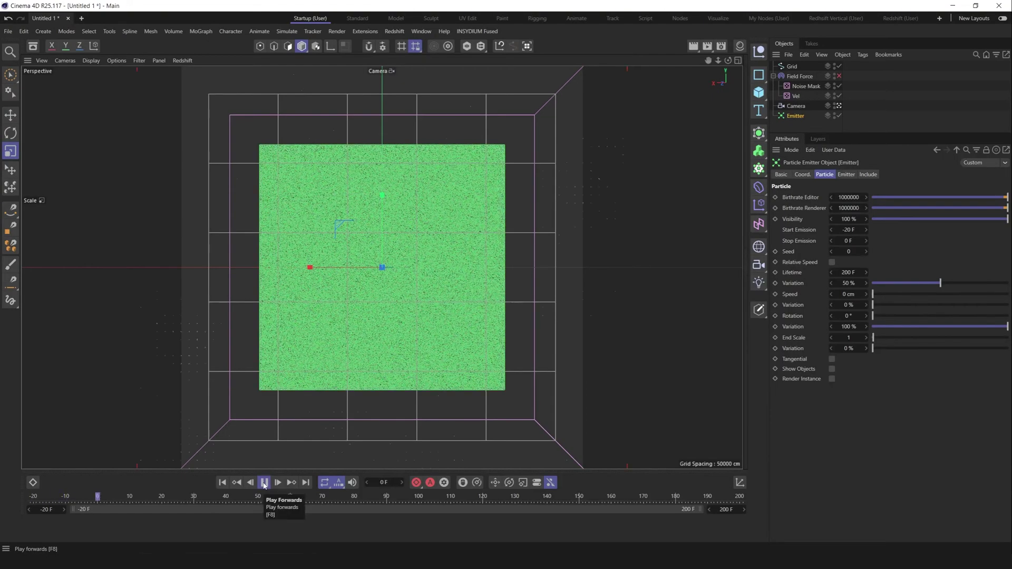
pyautogui.click(264, 483)
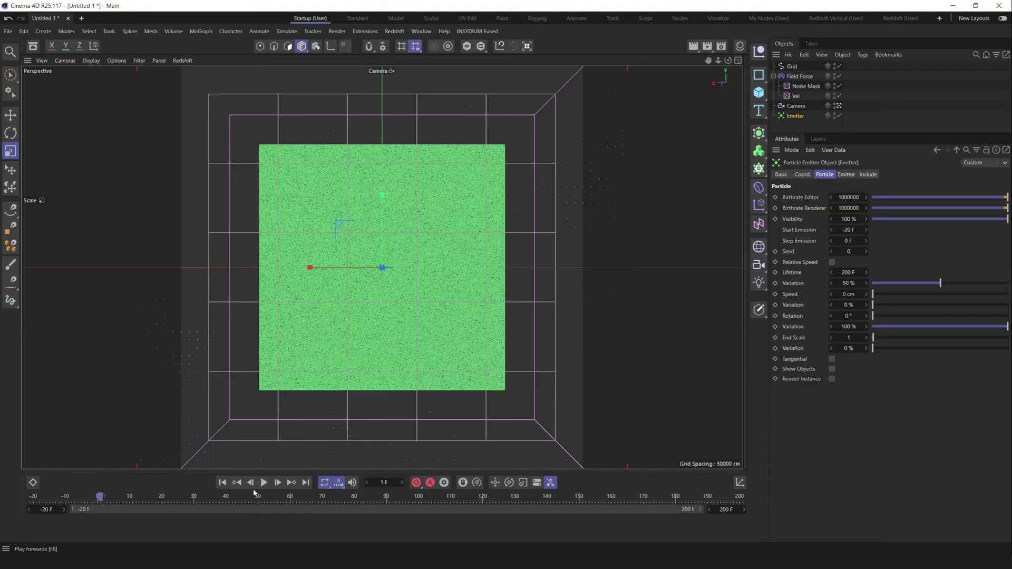
pyautogui.click(222, 482)
pyautogui.click(264, 482)
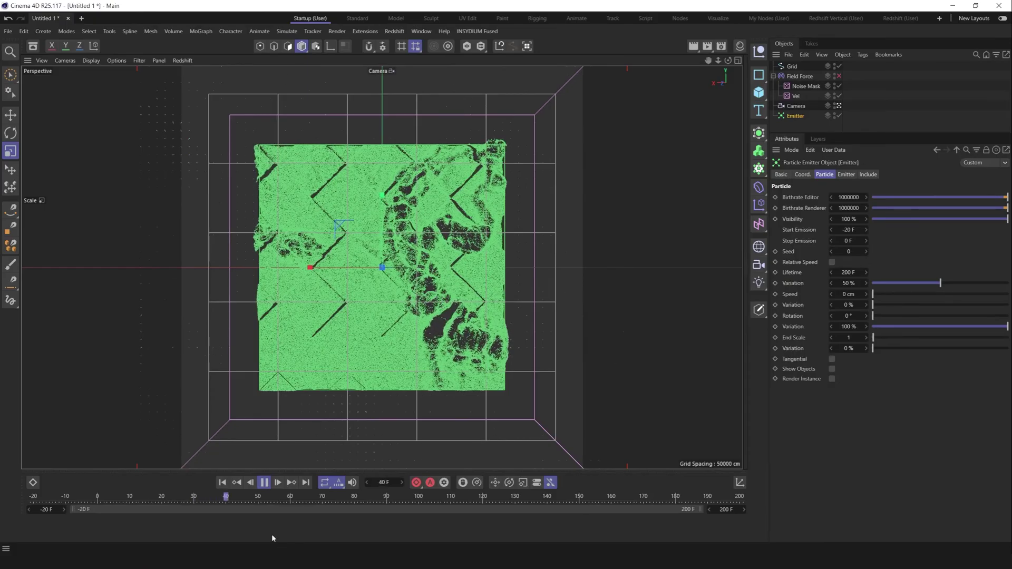
pyautogui.click(265, 483)
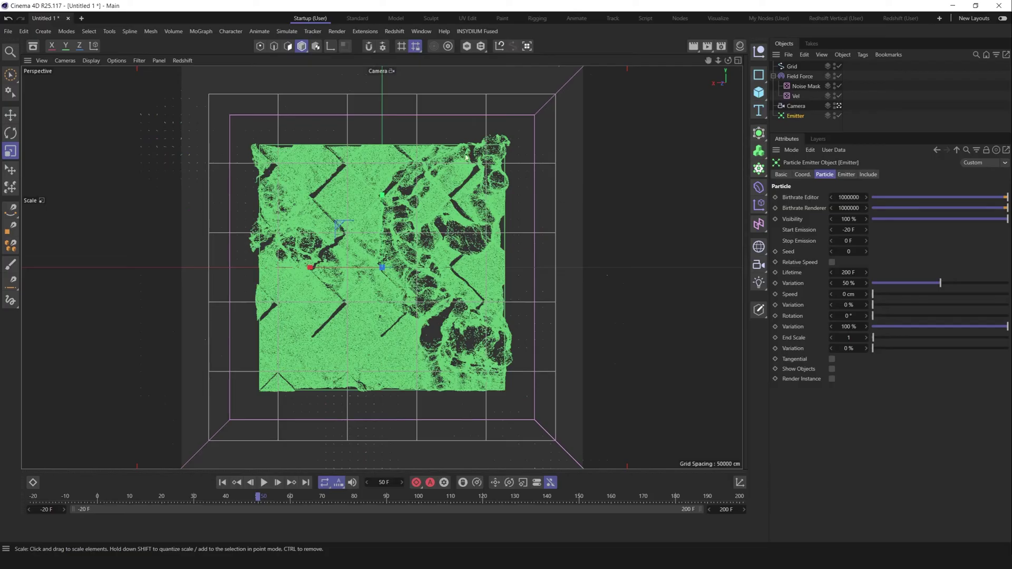
pyautogui.click(742, 169)
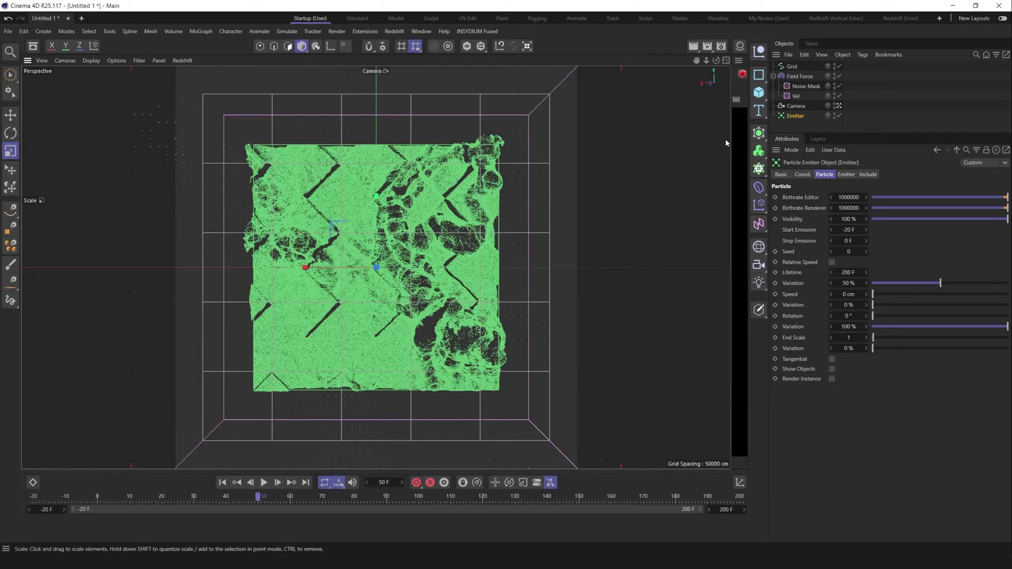
# Add a Redshift Object tag to the Emitter with Particles Mode set to Optimized Spheres.
pyautogui.moveTo(728, 139); pyautogui.dragTo(416, 140)
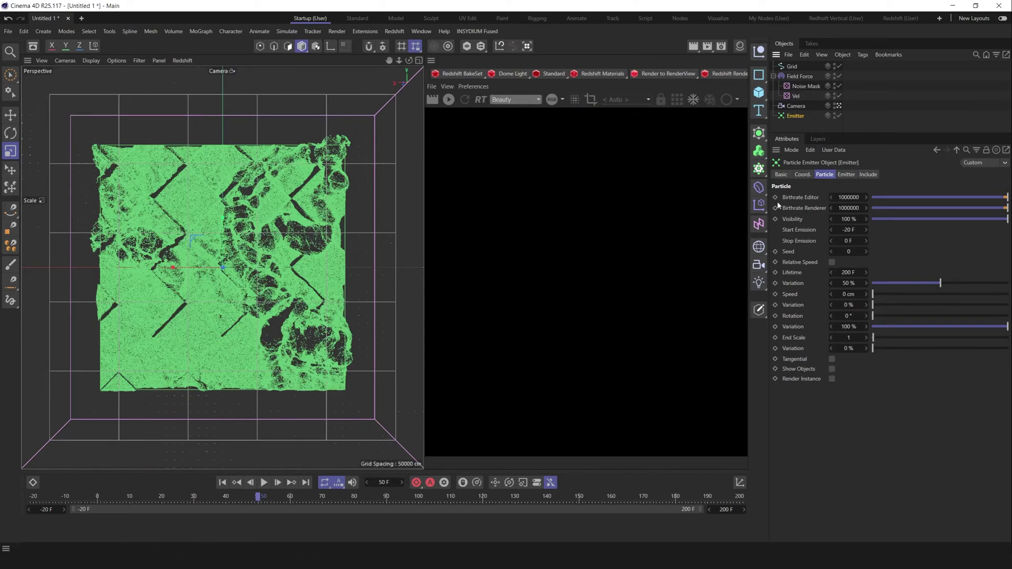
pyautogui.rightClick(796, 116)
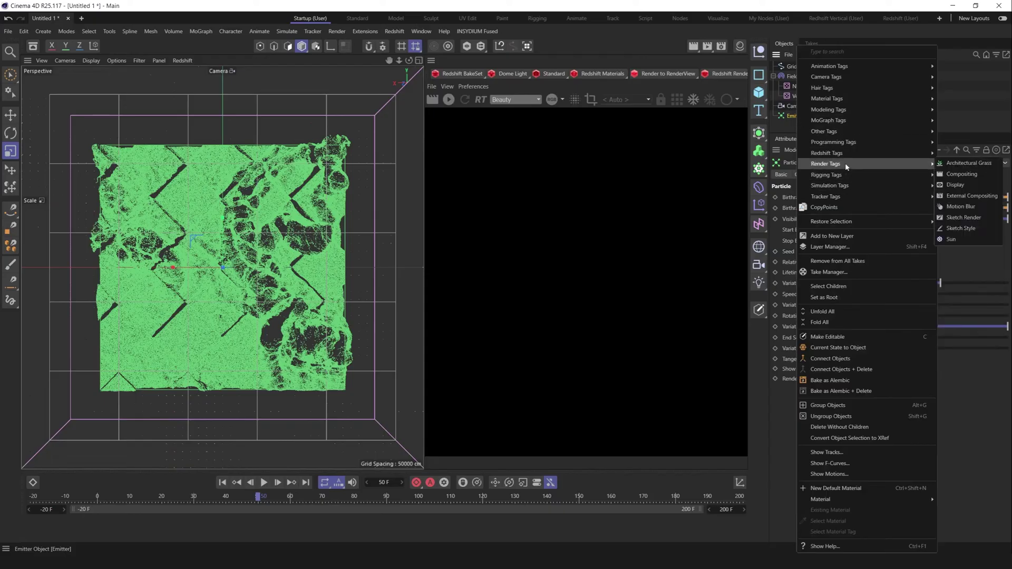
pyautogui.moveTo(846, 151)
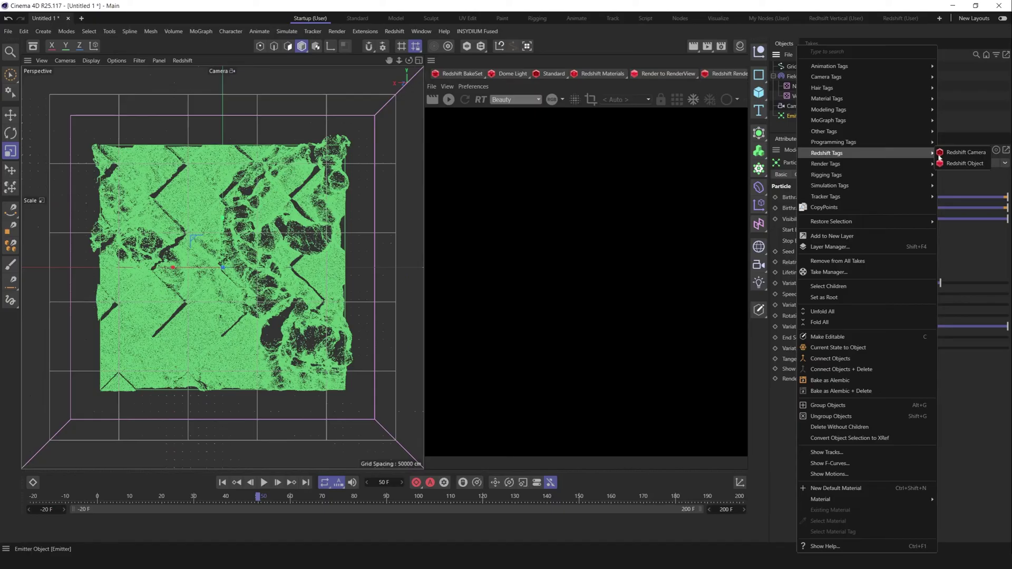
pyautogui.click(959, 164)
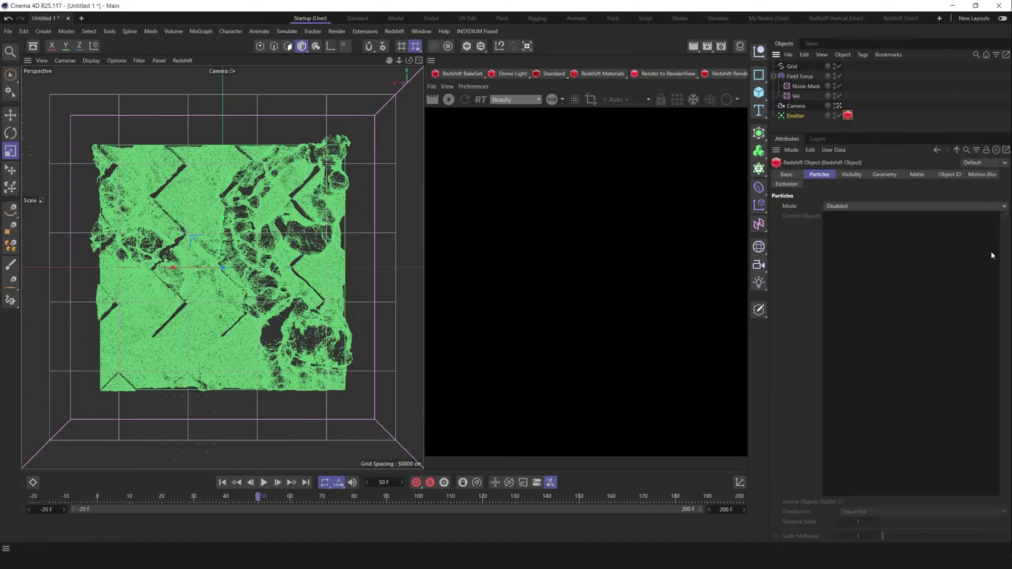
pyautogui.click(790, 206)
pyautogui.click(830, 206)
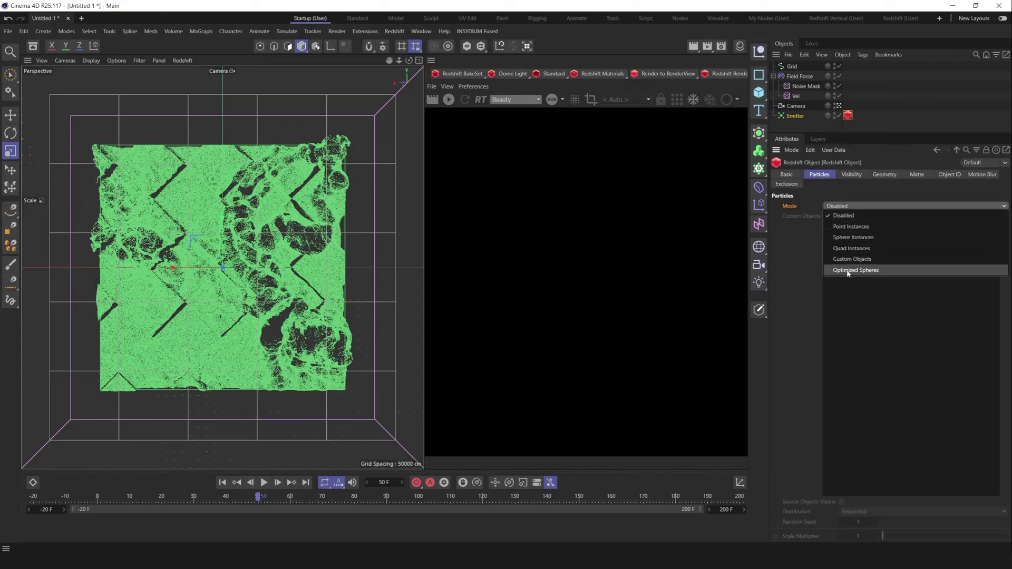
pyautogui.click(882, 270)
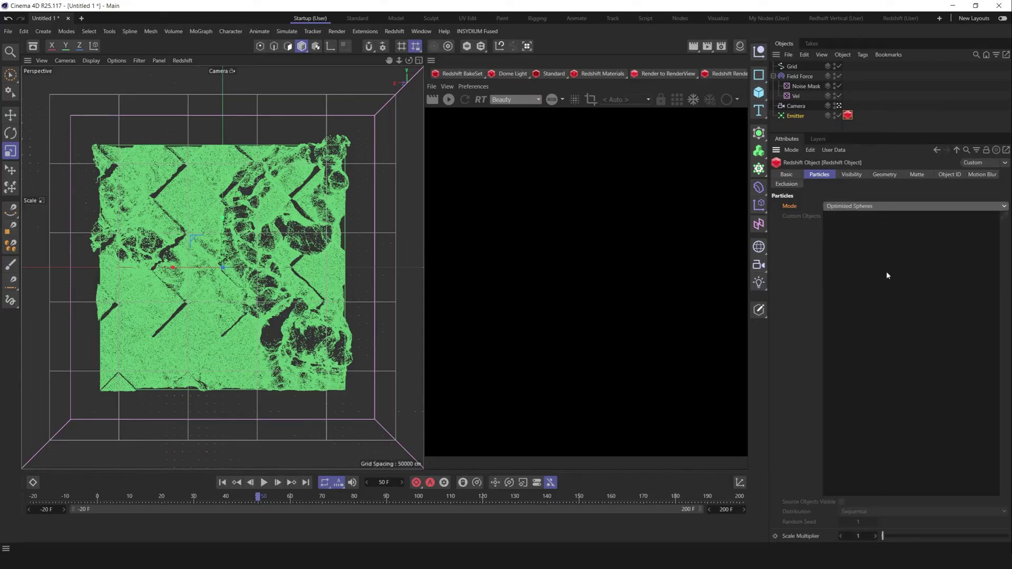
# Add an RS Dome Light textured with Kino.hdr and turn off its Background option.
pyautogui.click(514, 75)
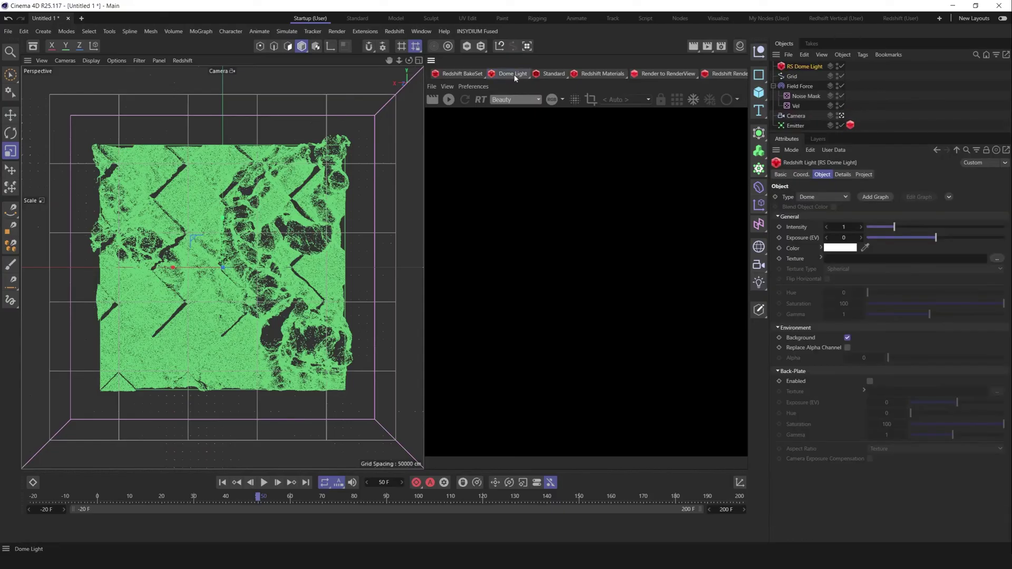
pyautogui.click(34, 48)
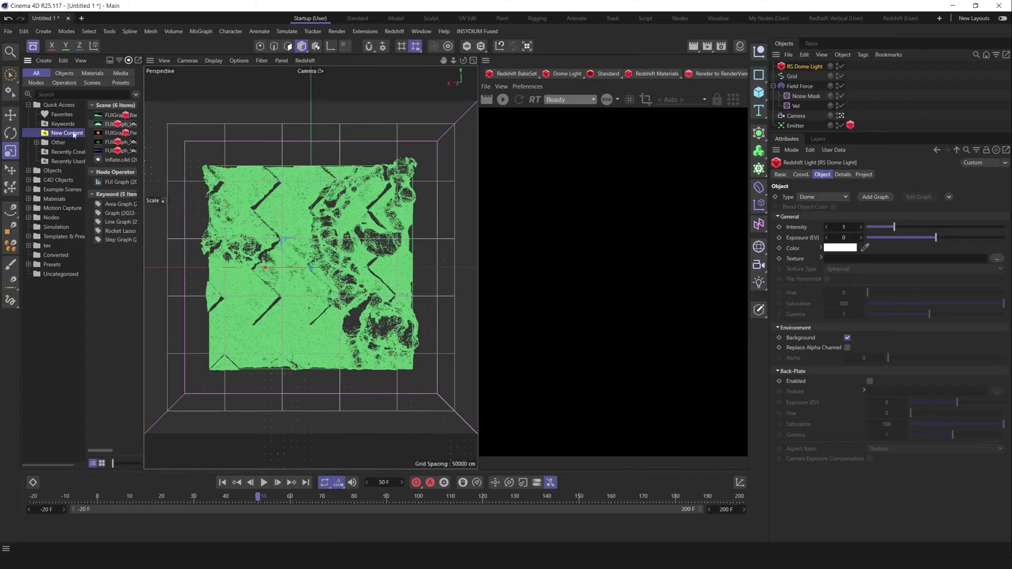
pyautogui.click(47, 245)
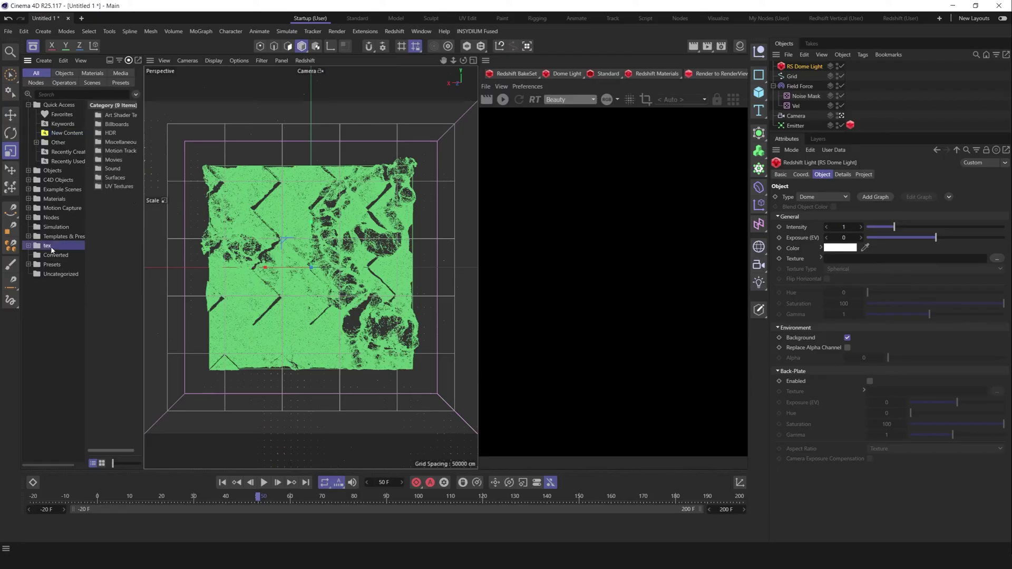
pyautogui.doubleClick(111, 133)
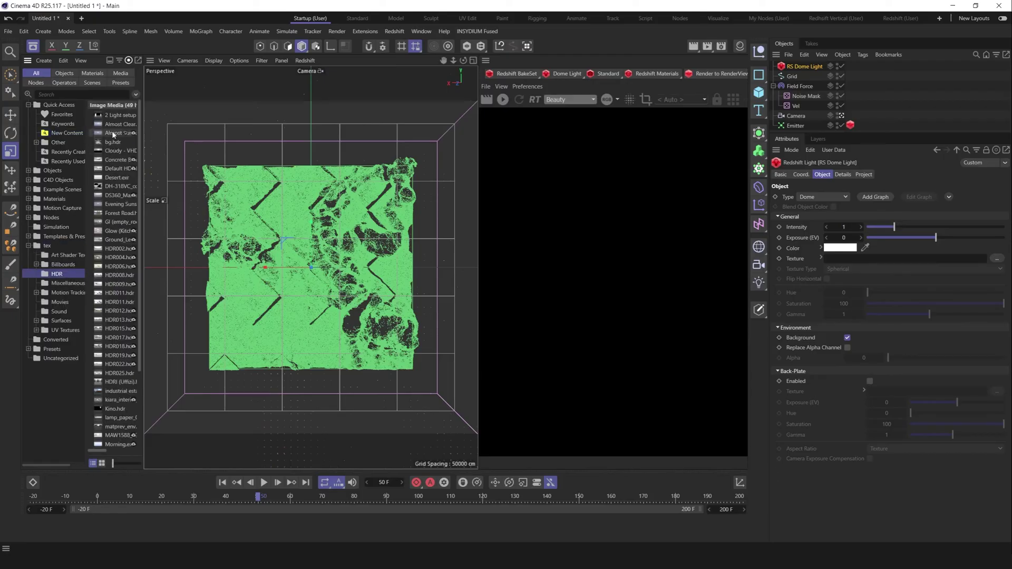
pyautogui.click(111, 409)
pyautogui.click(847, 338)
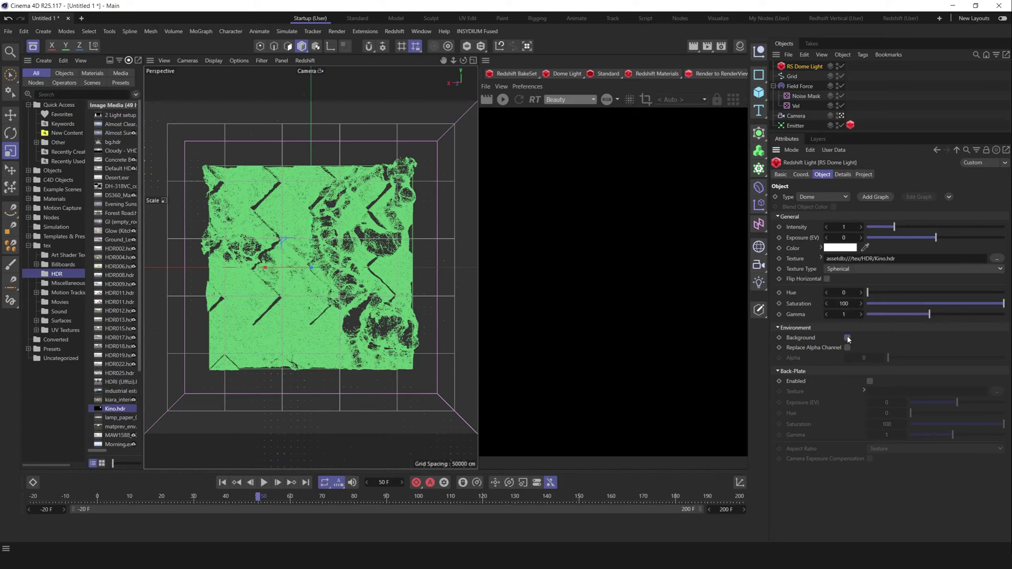
pyautogui.click(760, 53)
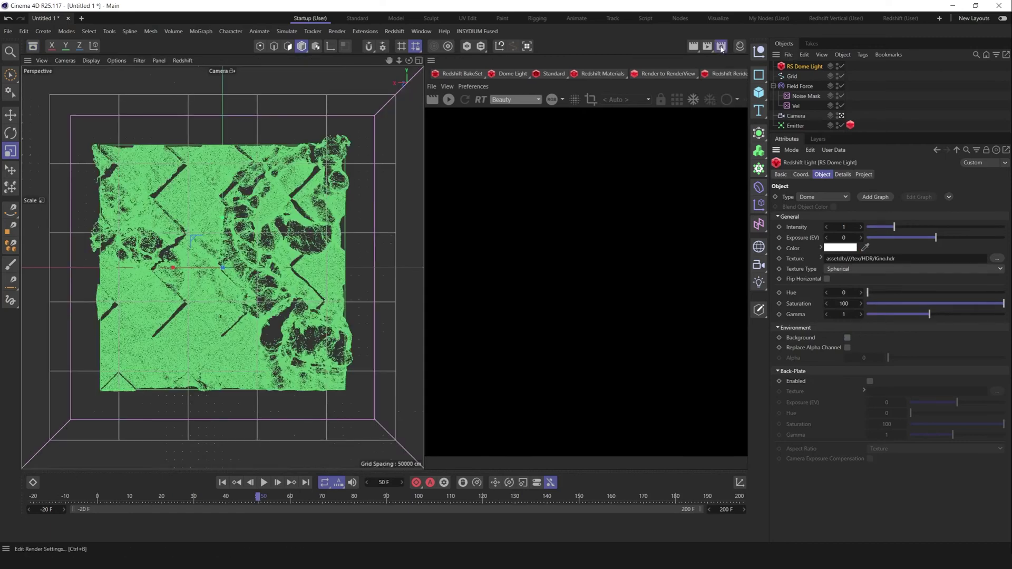
# Set the Render Settings renderer to Redshift.
pyautogui.click(644, 63)
pyautogui.click(613, 95)
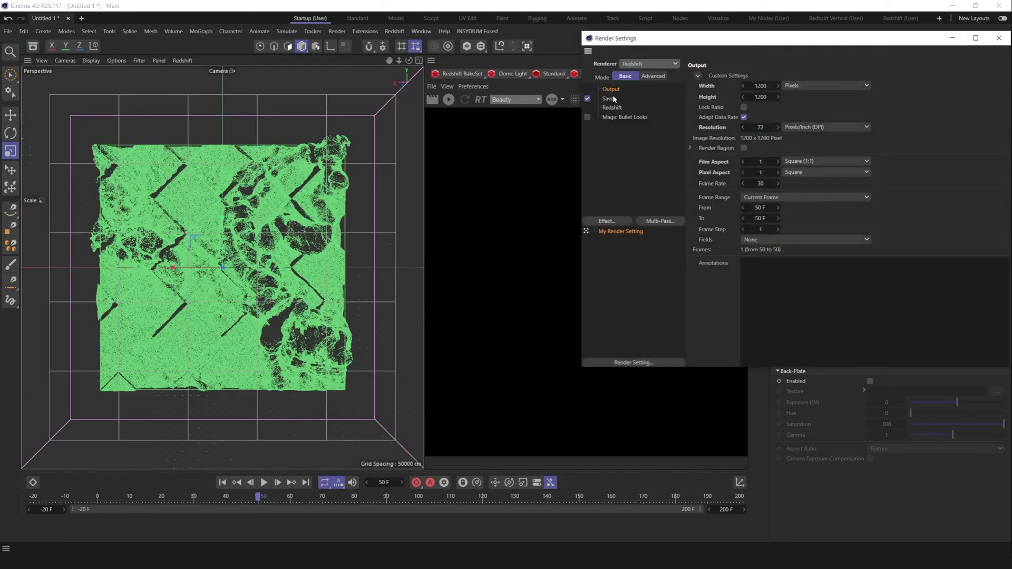
pyautogui.click(999, 37)
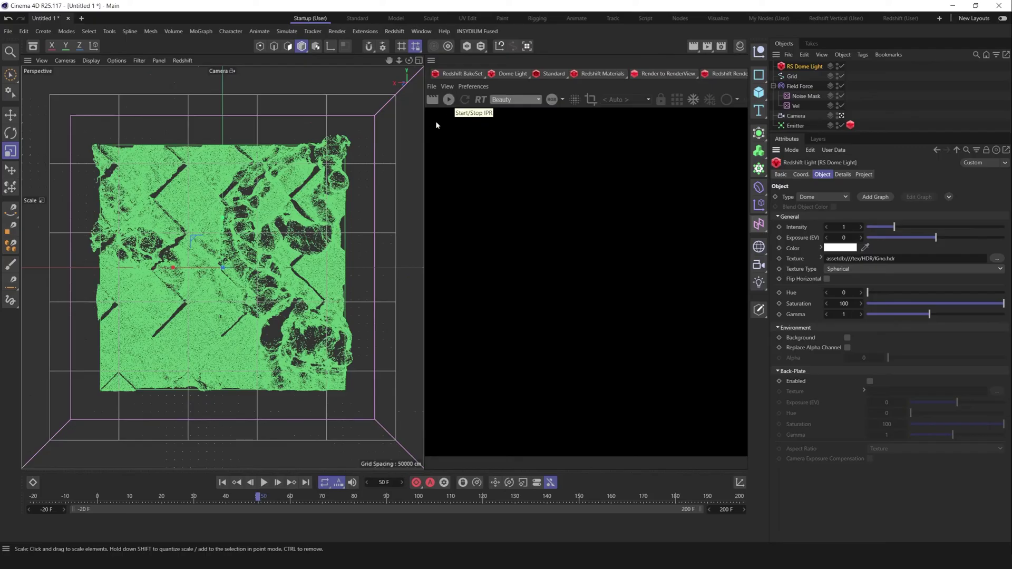
# Widen the RenderView and start the interactive Redshift render of the particles.
pyautogui.moveTo(425, 126); pyautogui.dragTo(350, 126)
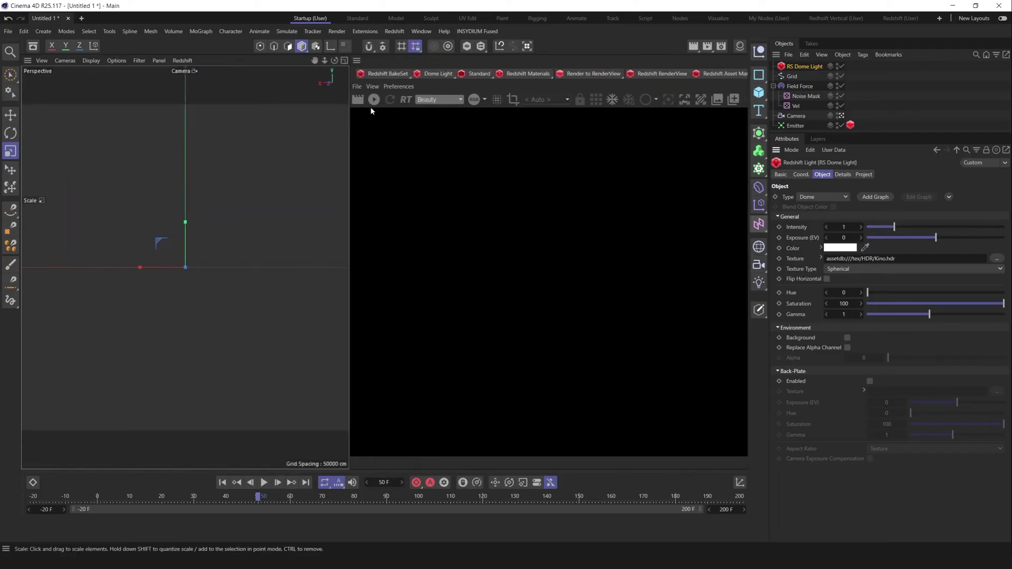
pyautogui.click(374, 99)
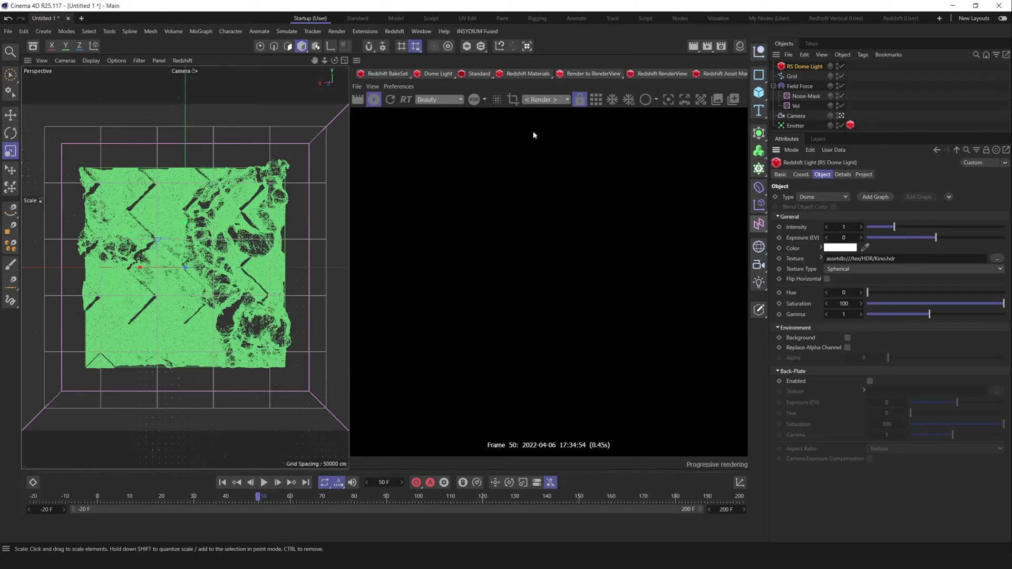
pyautogui.click(374, 100)
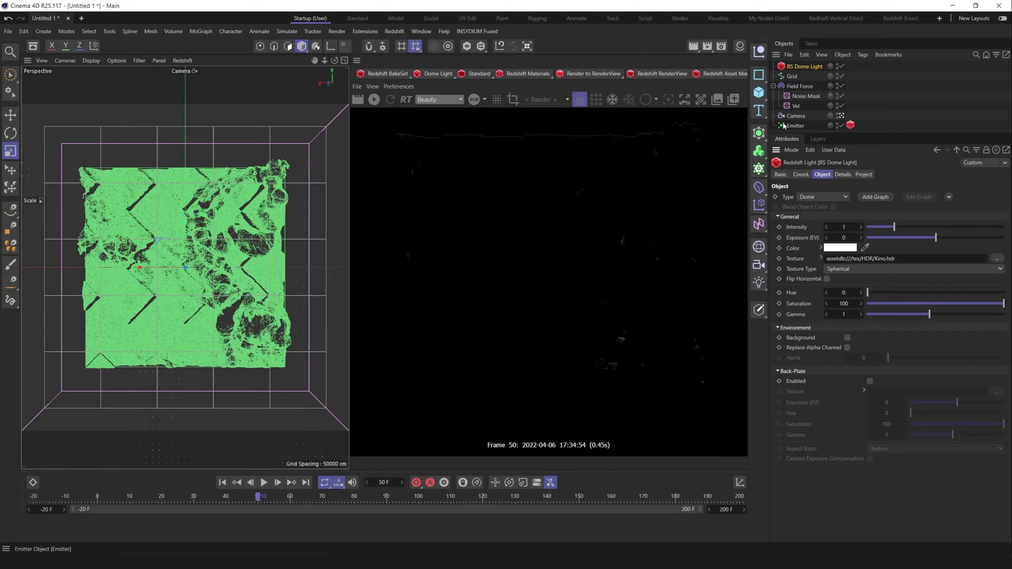
pyautogui.click(850, 126)
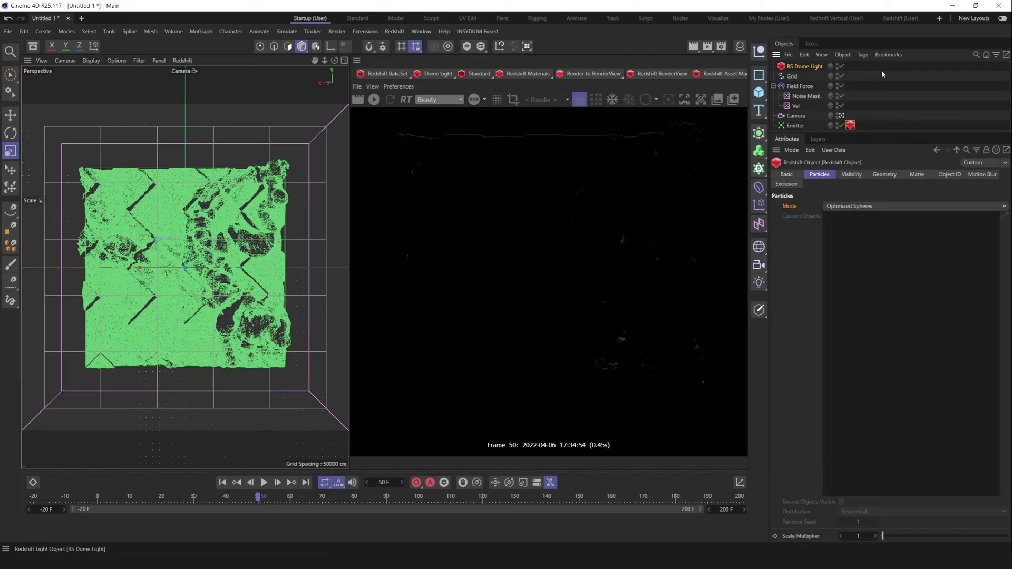
# Rotate the RS Dome Light about 2° while the IPR re-renders.
pyautogui.click(799, 67)
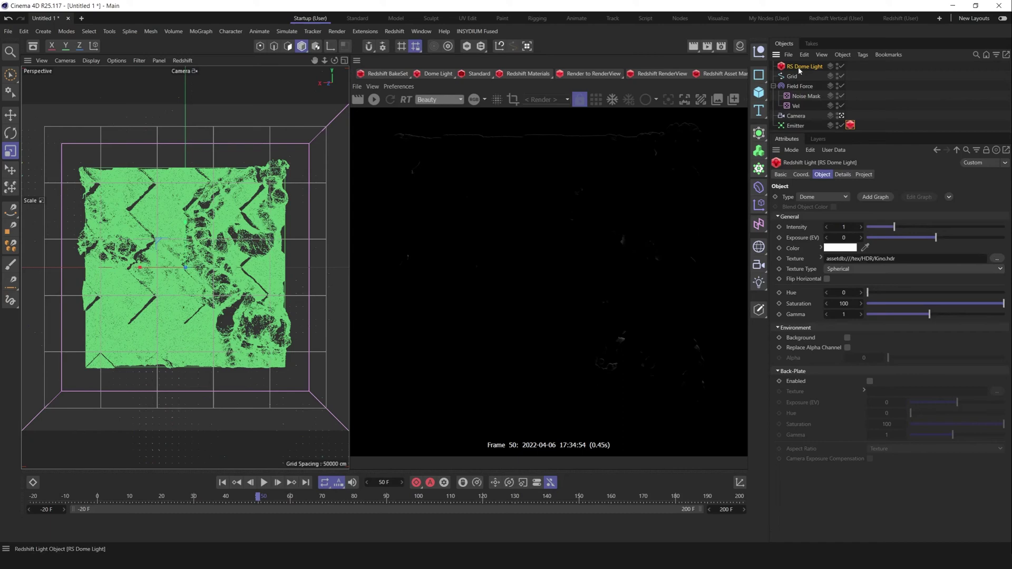
pyautogui.click(373, 101)
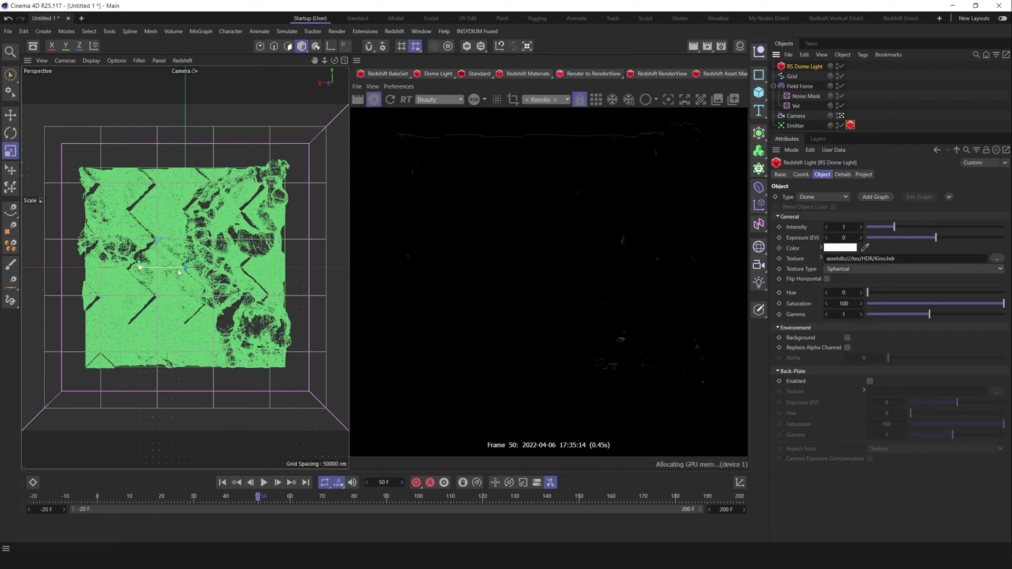
pyautogui.press('r')
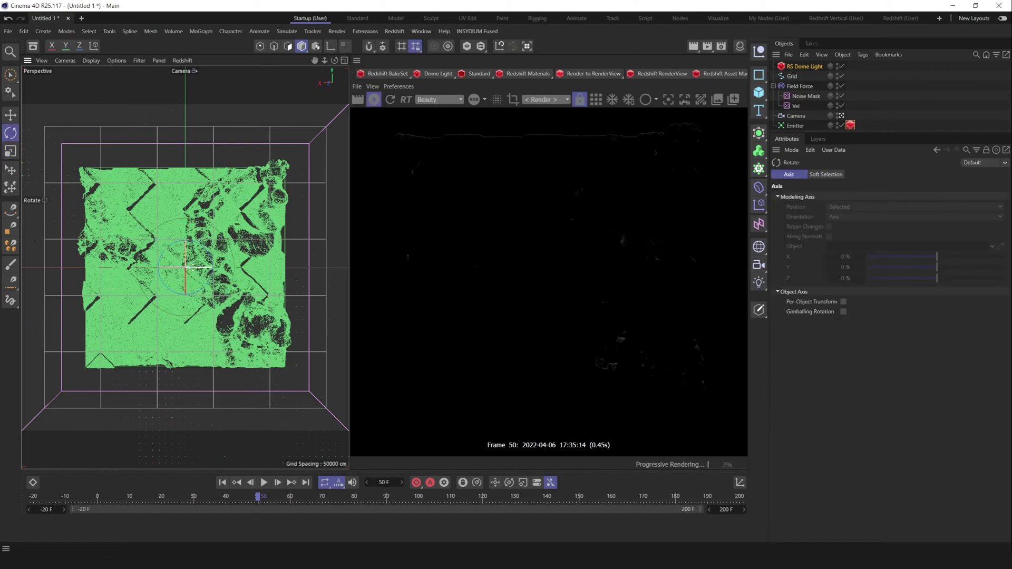
pyautogui.moveTo(195, 269); pyautogui.dragTo(77, 267)
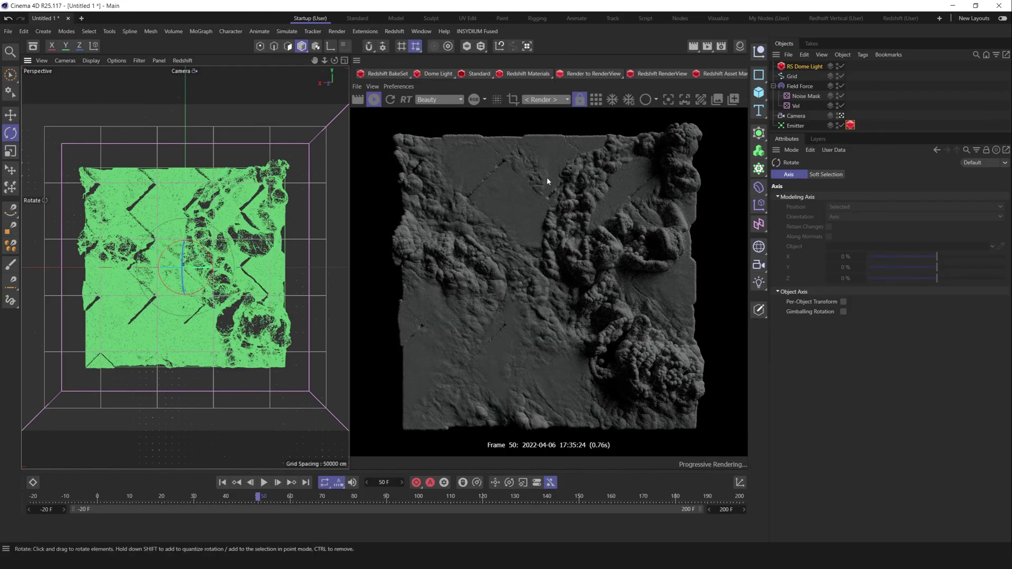
# Set the Redshift Object tag's particle Scale Multiplier to 0.2 and play the animation.
pyautogui.click(850, 125)
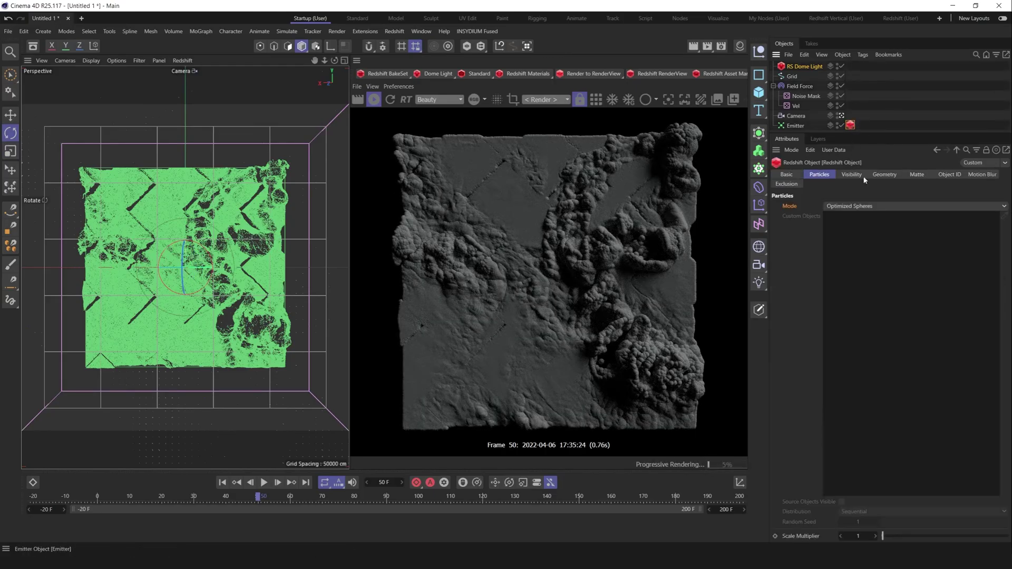
pyautogui.doubleClick(859, 536)
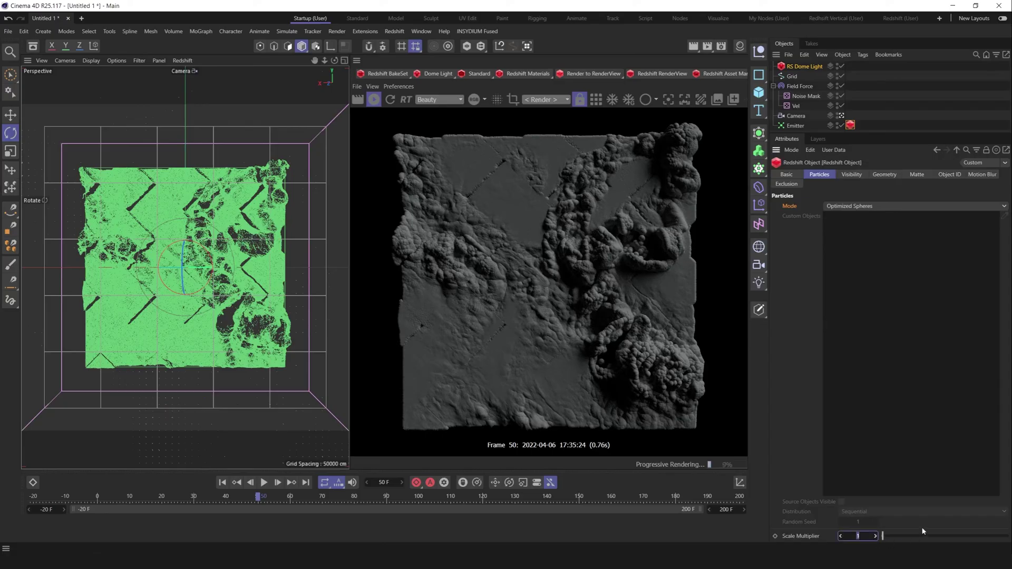
pyautogui.press('BackSpace')
pyautogui.write('0.2')
pyautogui.press('Return')
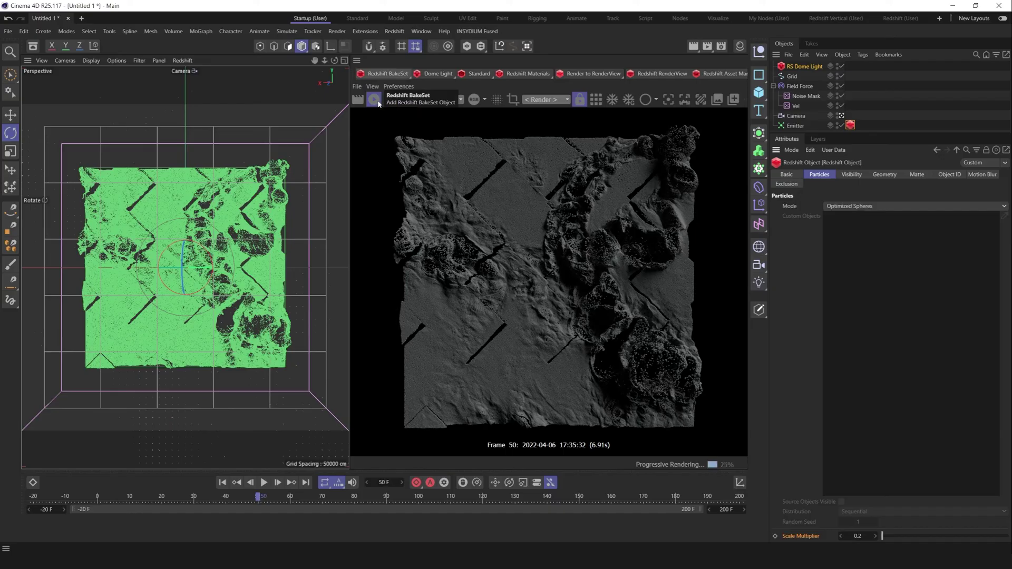
pyautogui.click(264, 483)
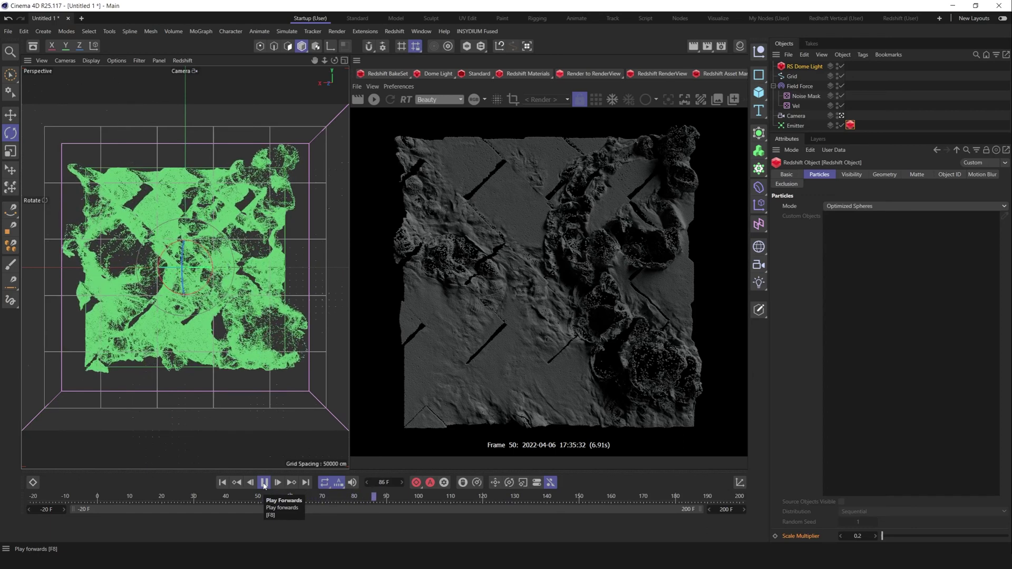
# Pause playback at frame 94, enlarge the object list, and clear the selection.
pyautogui.click(264, 483)
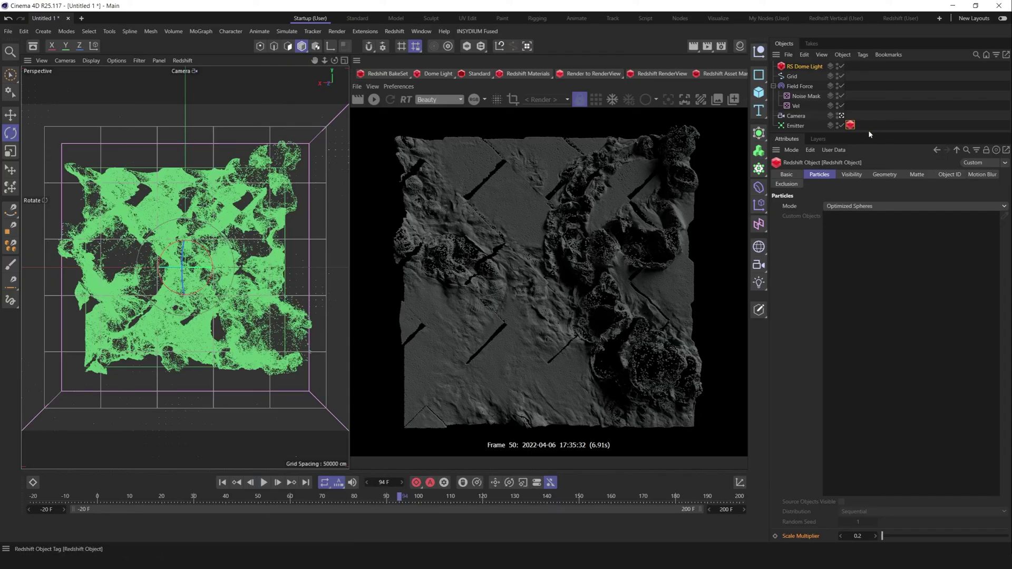
pyautogui.moveTo(872, 131); pyautogui.dragTo(906, 198)
pyautogui.click(910, 160)
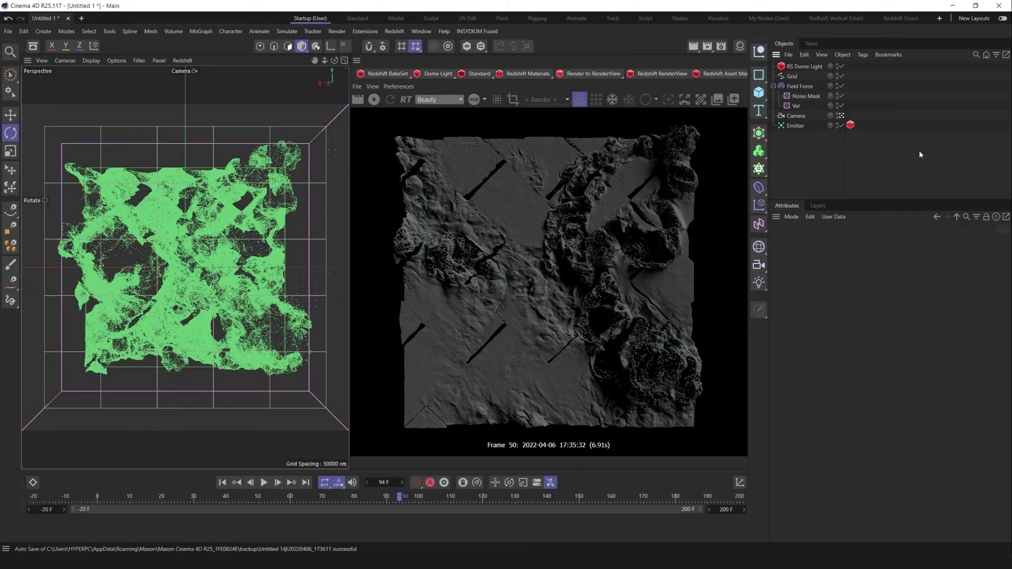
# Select the Emitter and restart the Redshift IPR render on frame 94.
pyautogui.click(918, 127)
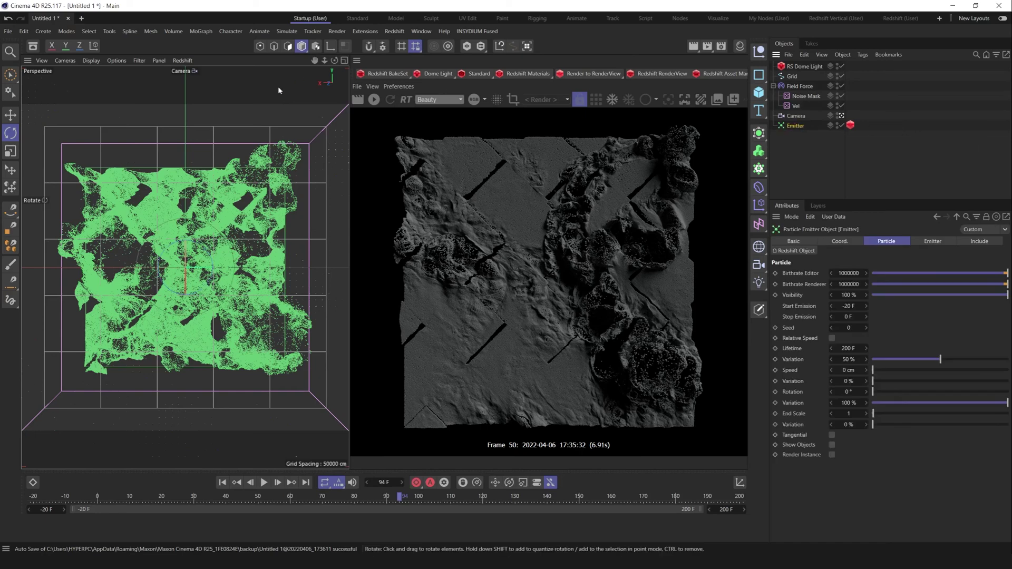
pyautogui.click(374, 100)
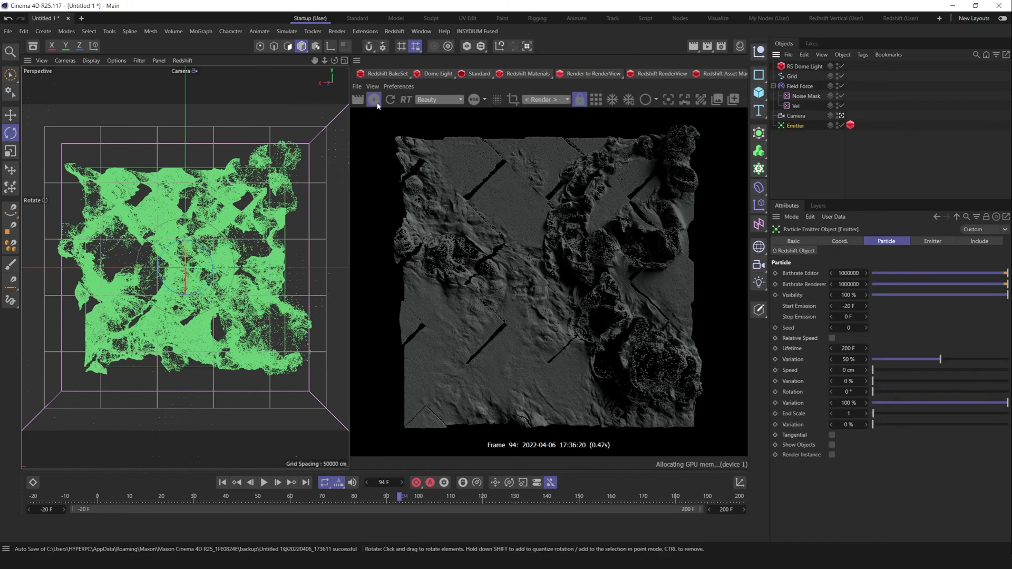